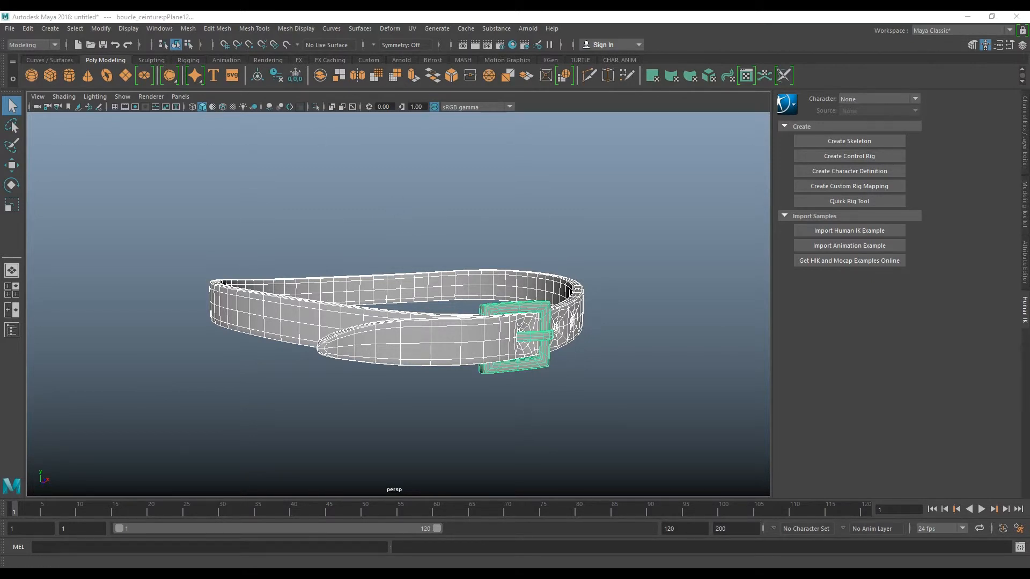
click(9, 28)
click(72, 167)
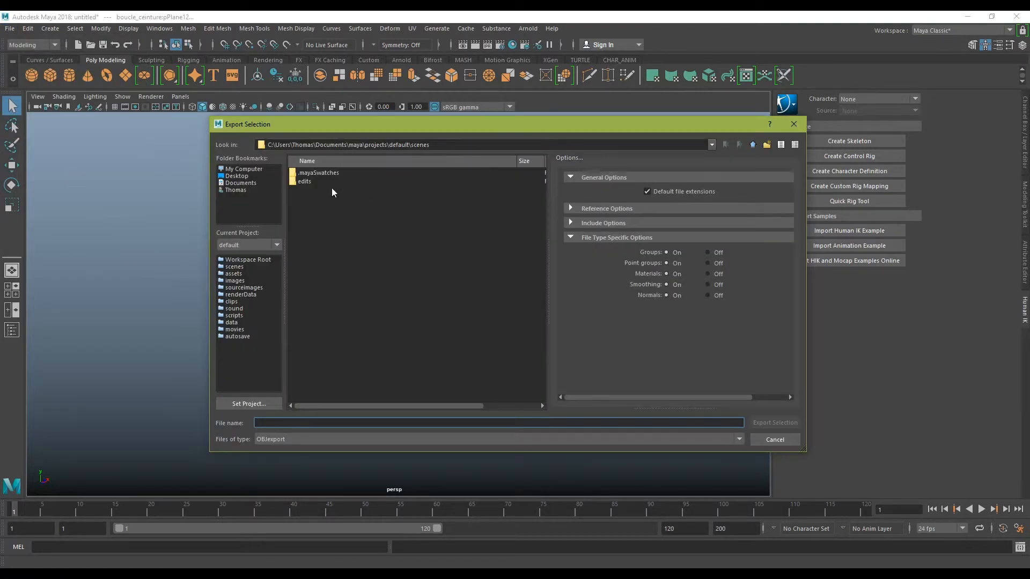
click(249, 177)
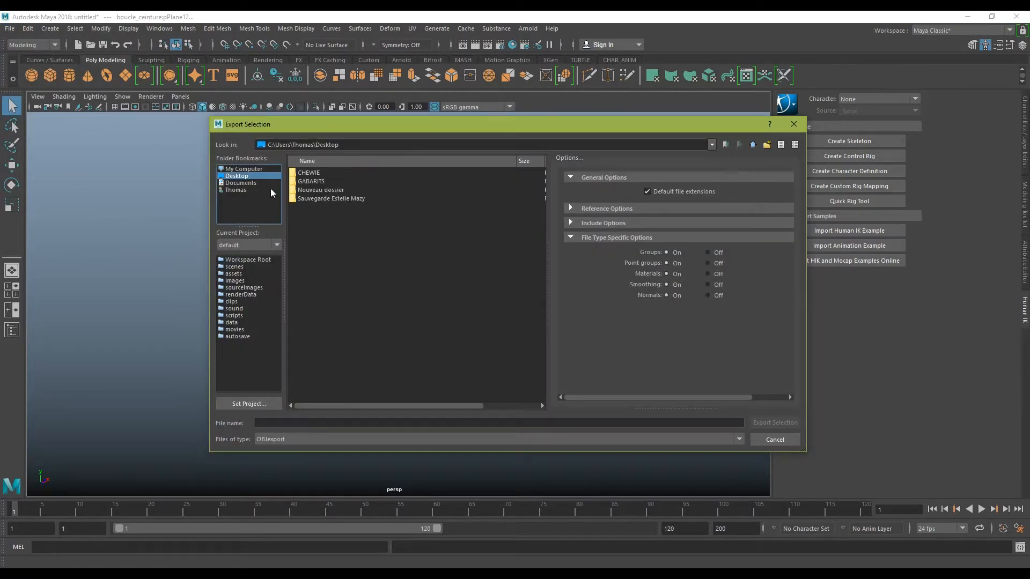
double_click(320, 184)
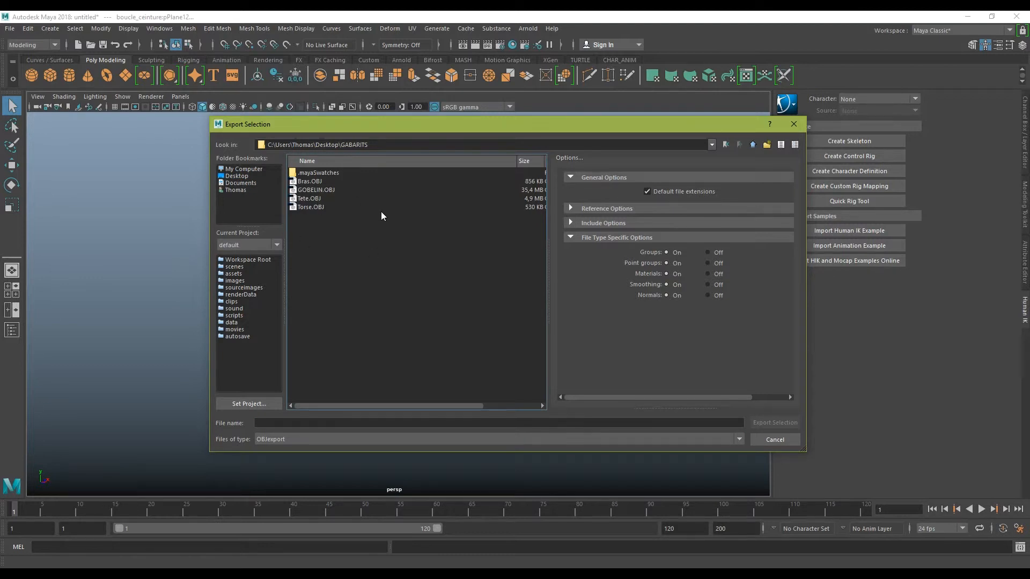
click(294, 423)
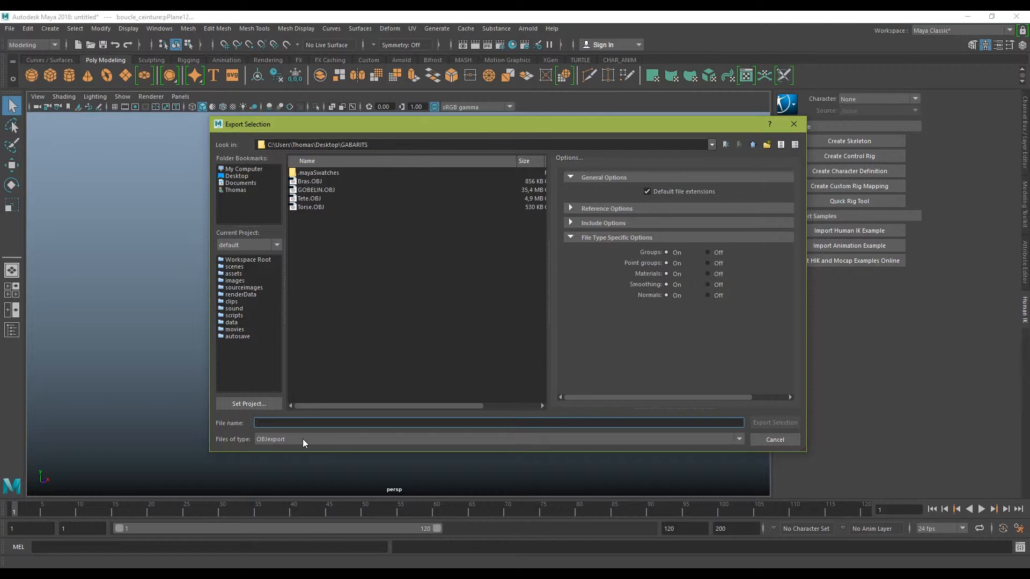
click(774, 439)
- Check the loading status of objExport.mll in the Plug-in Manager
click(158, 33)
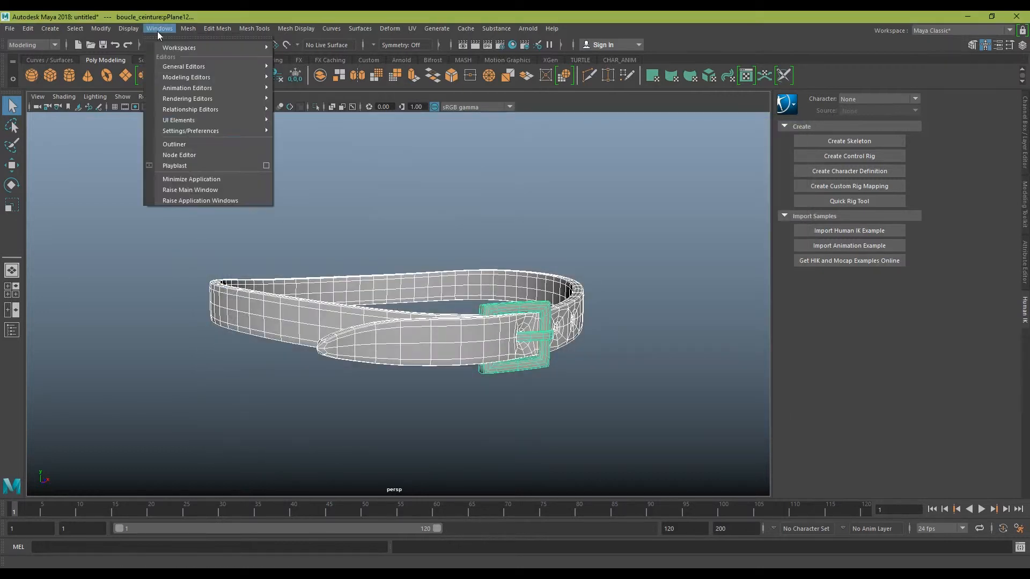
mouse_move(215, 122)
click(328, 224)
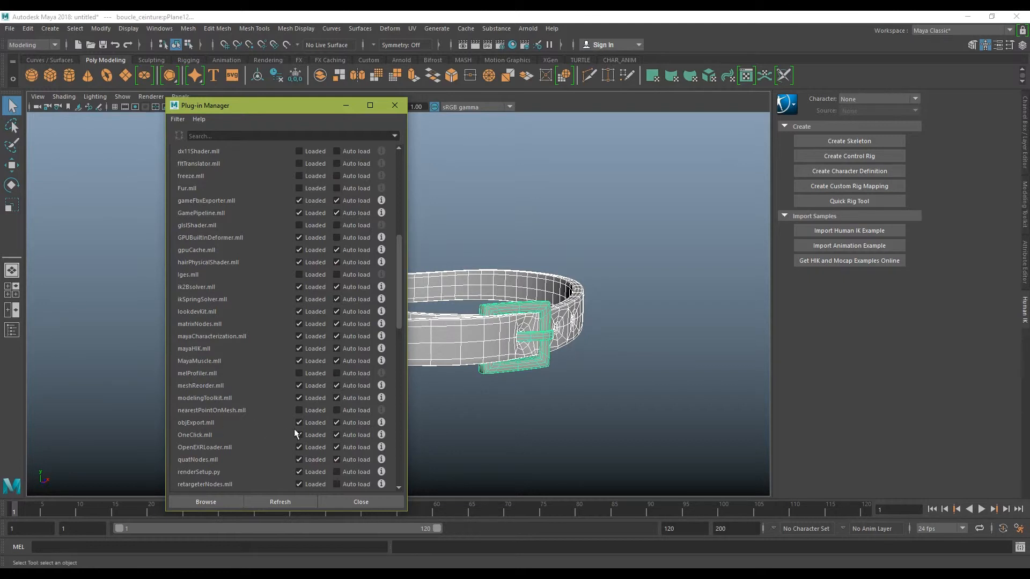
click(349, 501)
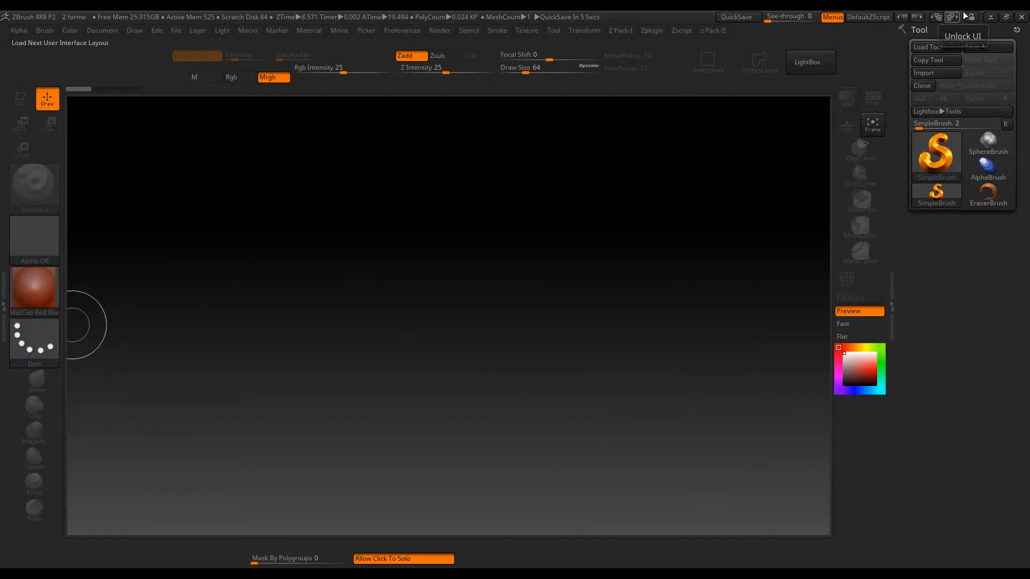
click(939, 73)
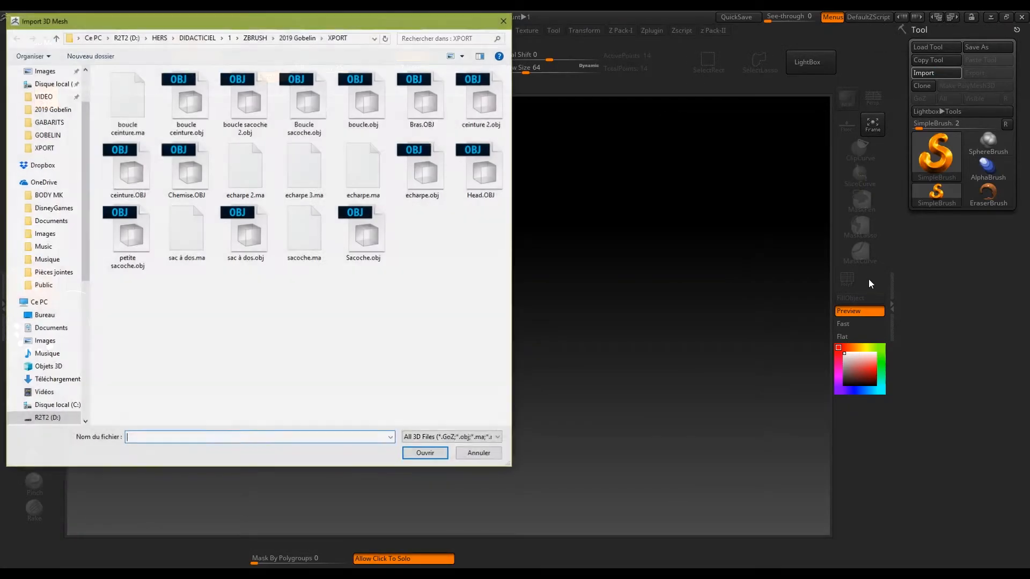
double_click(119, 174)
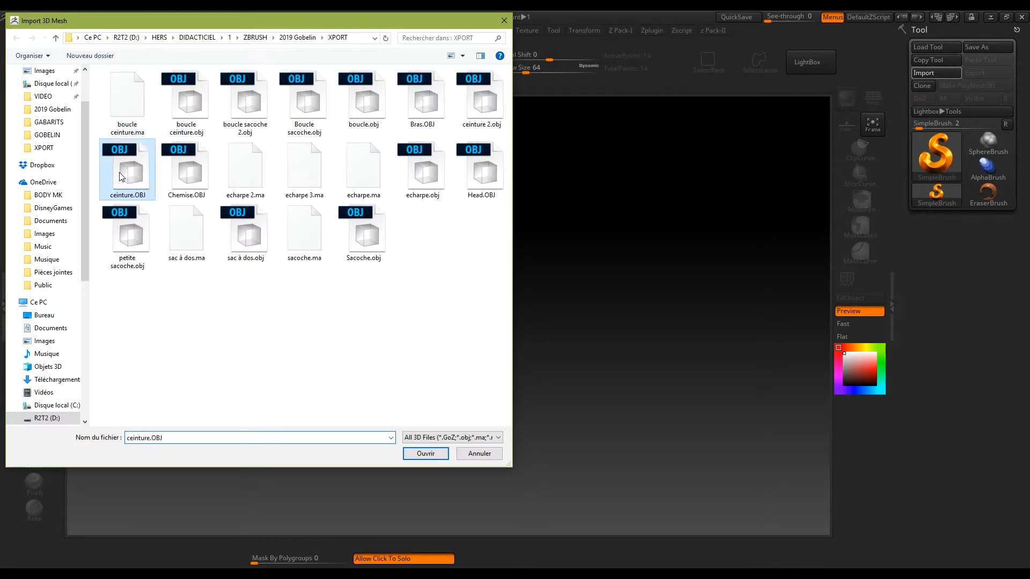
drag(450, 299, 552, 494)
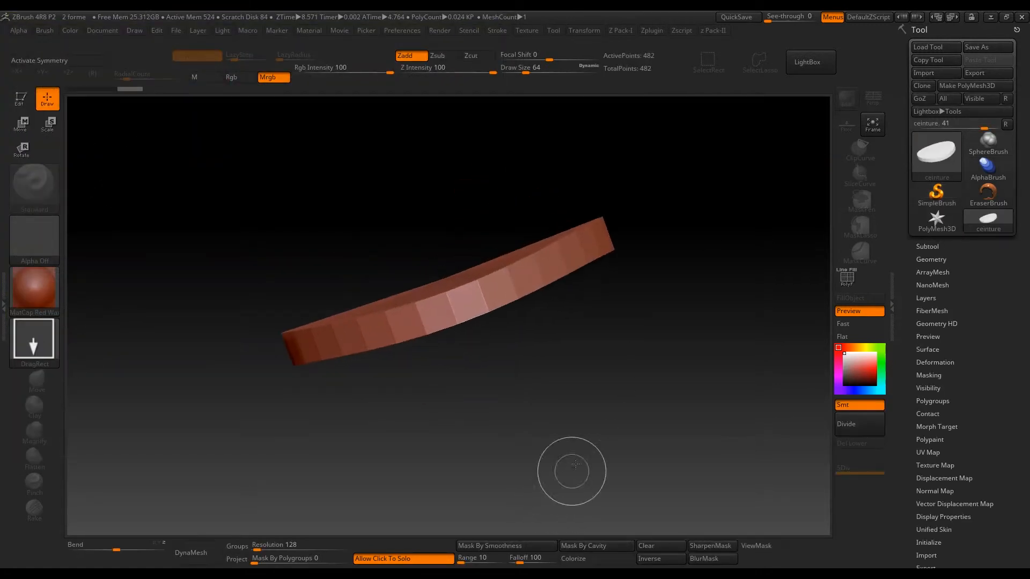
key(ctrl+n)
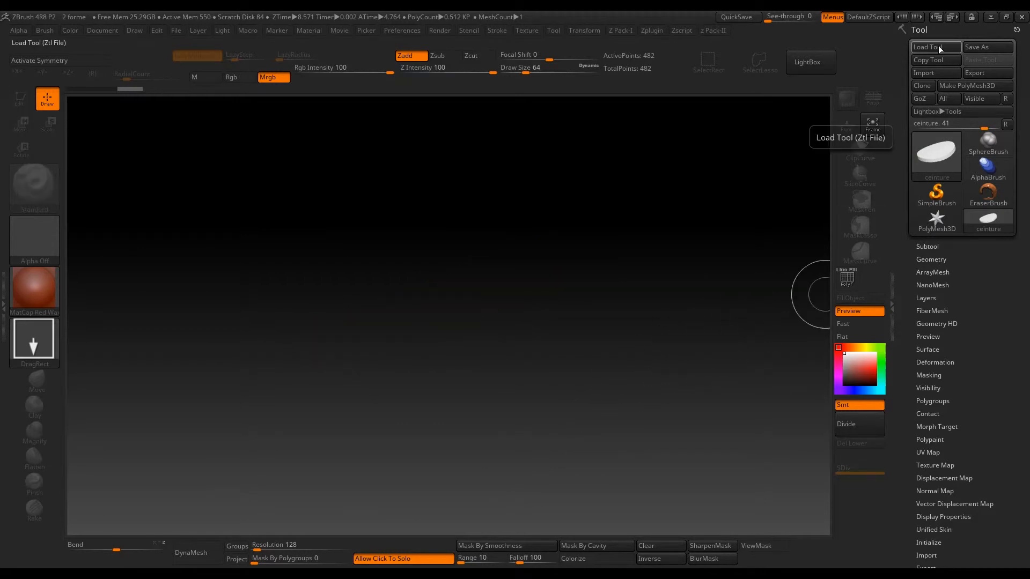
- Import ceinture 2.obj, place it on the canvas in Edit mode, and bring up the dialog for saving it as a tool
click(926, 73)
click(480, 97)
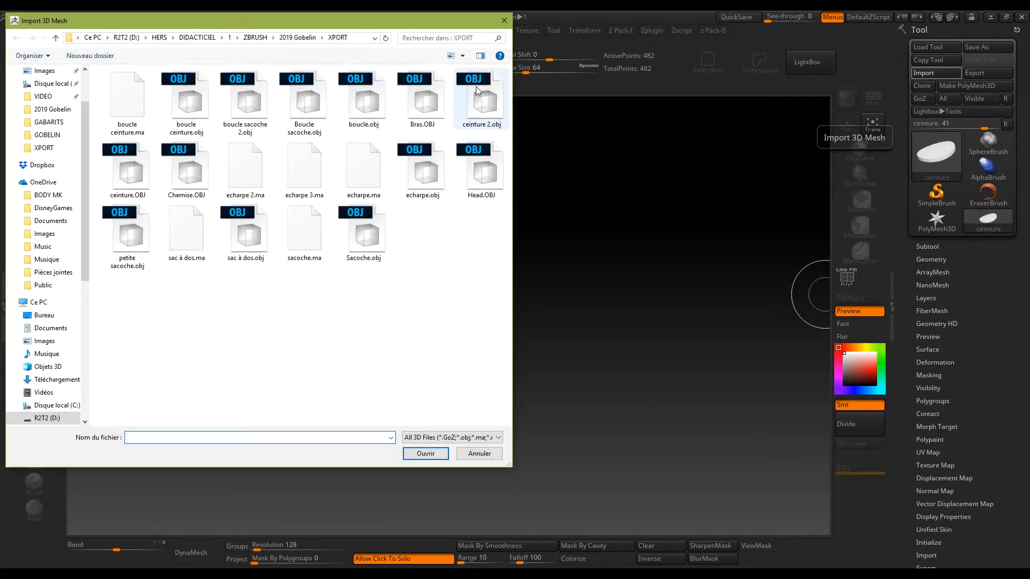
double_click(480, 98)
mouse_move(452, 329)
mouse_down()
mouse_move(632, 327)
mouse_move(453, 463)
mouse_move(508, 516)
mouse_move(496, 513)
mouse_up()
key(t)
drag(510, 419, 581, 357)
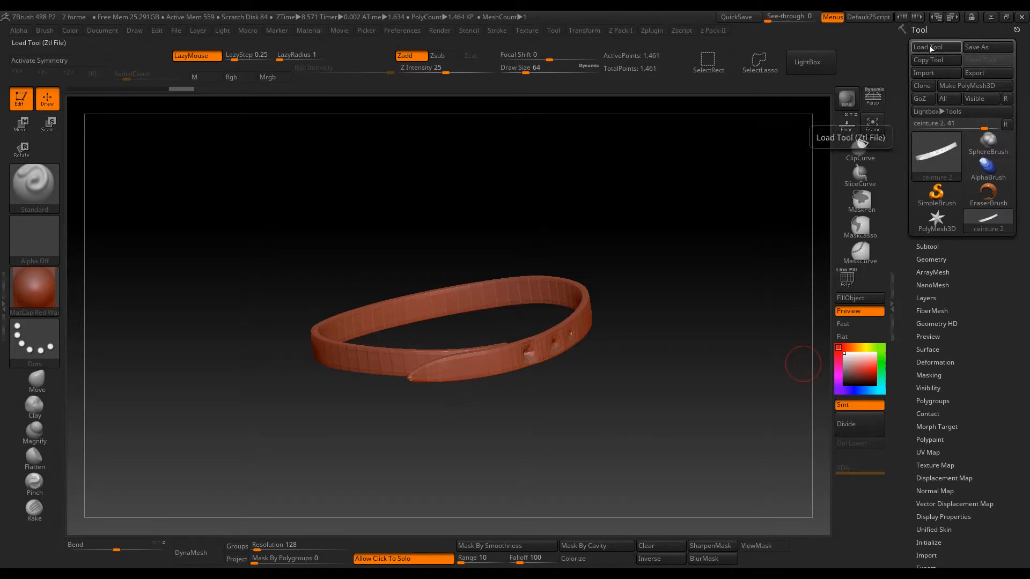
click(979, 47)
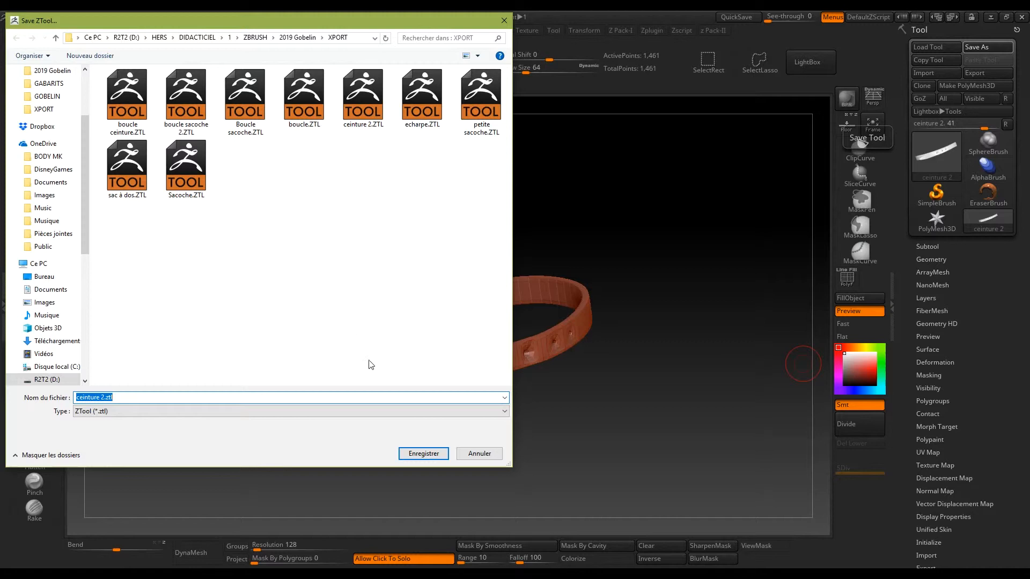
click(480, 454)
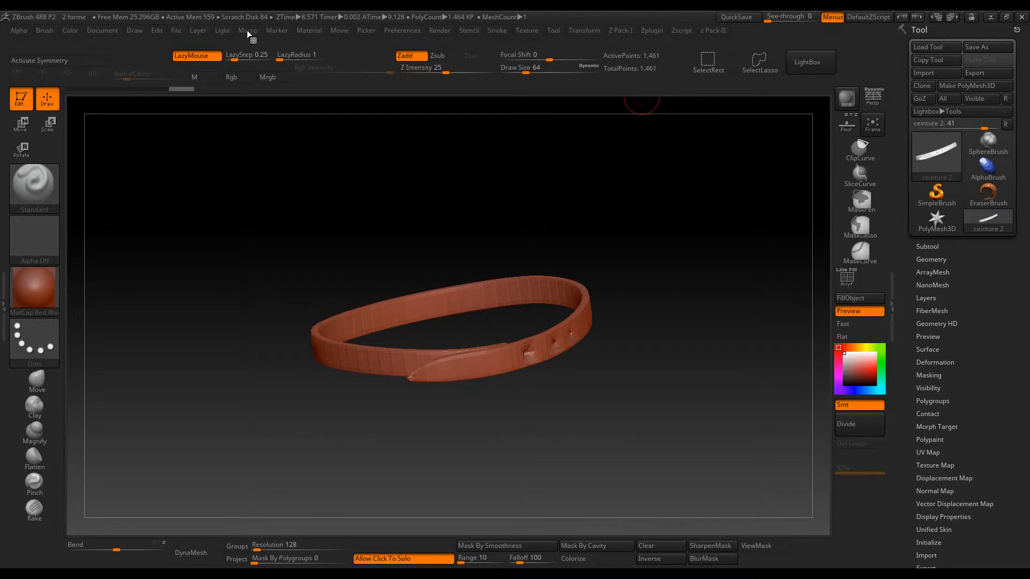
- Open the project 2 forme.ZPR from the GABARITS folder
click(156, 31)
click(174, 31)
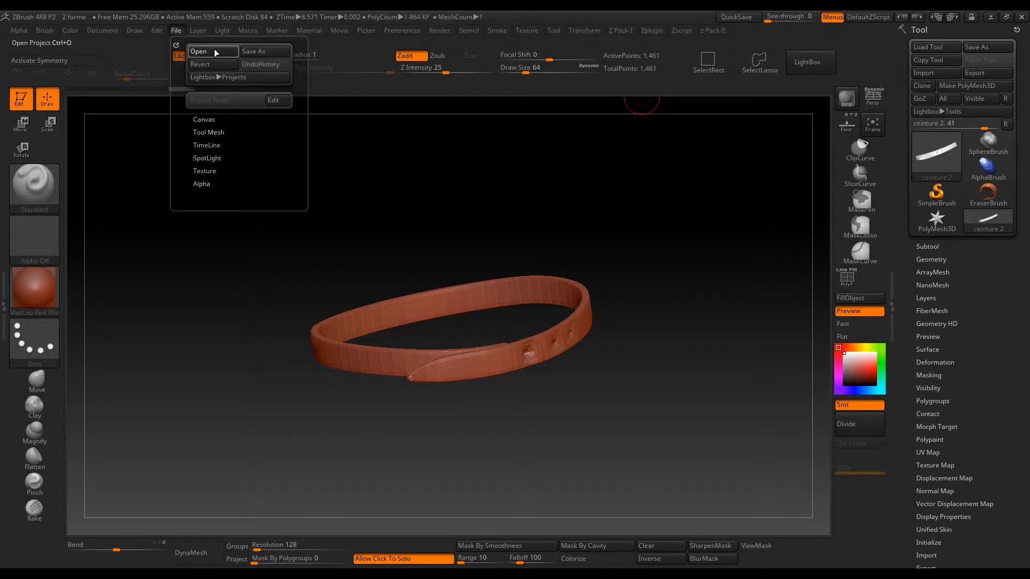
click(195, 46)
click(542, 328)
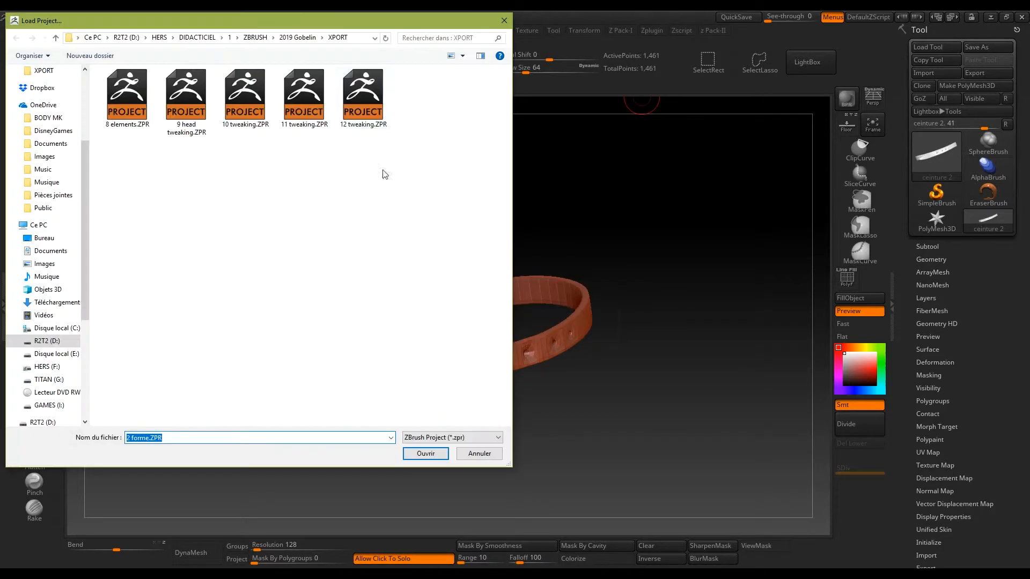
click(356, 38)
key(ctrl+v)
key(Return)
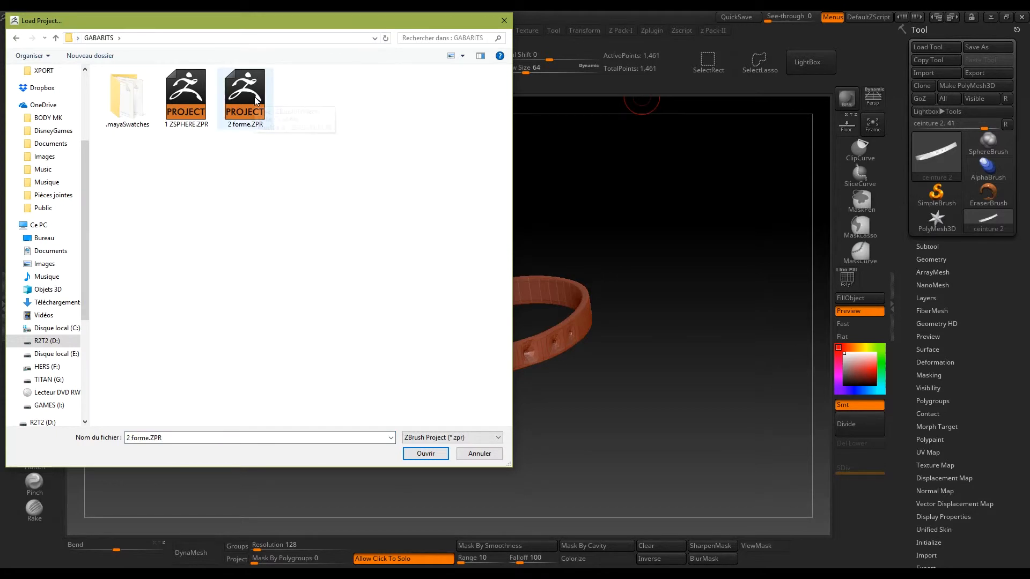
double_click(255, 100)
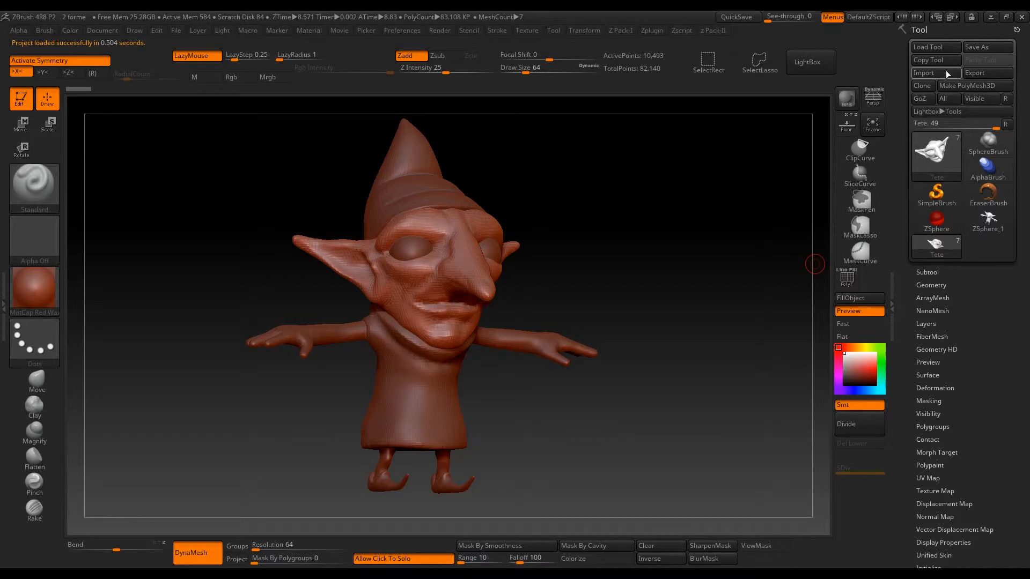
- Load the tool ceinture 2.ZTL from D:\HERS\DIDACTICIEL\1\ZBRUSH\2019 Gobelin\XPORT
click(935, 47)
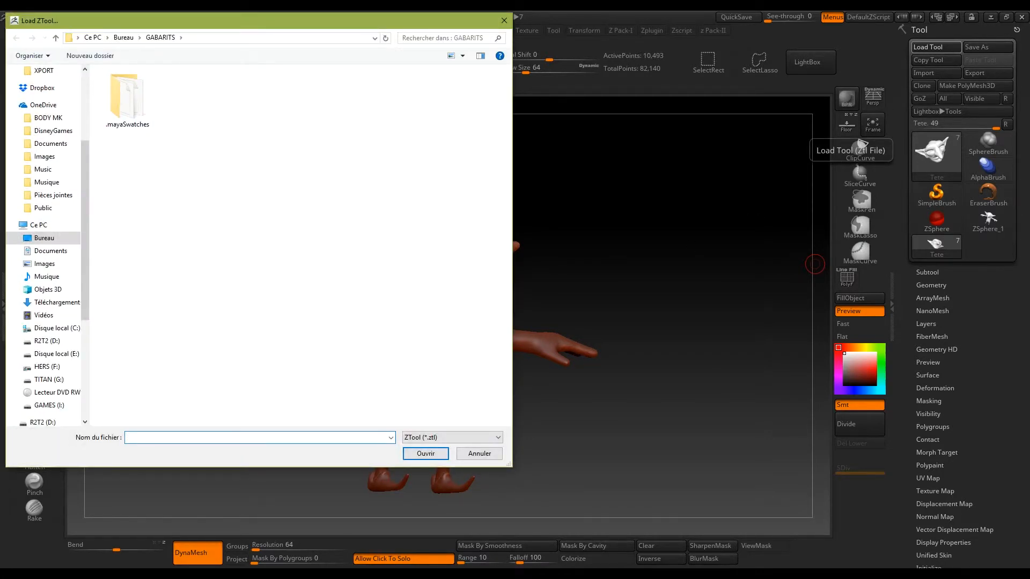
click(301, 41)
text(D:\HERS\DIDACTICIEL\1\ZBRUSH\2019 Gobelin\XPORT)
key(Return)
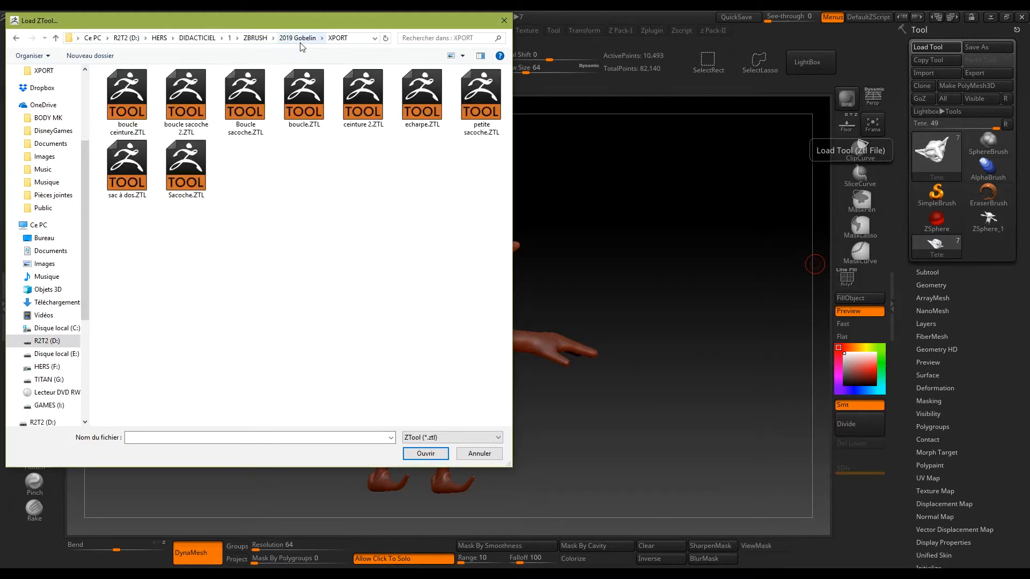
double_click(367, 103)
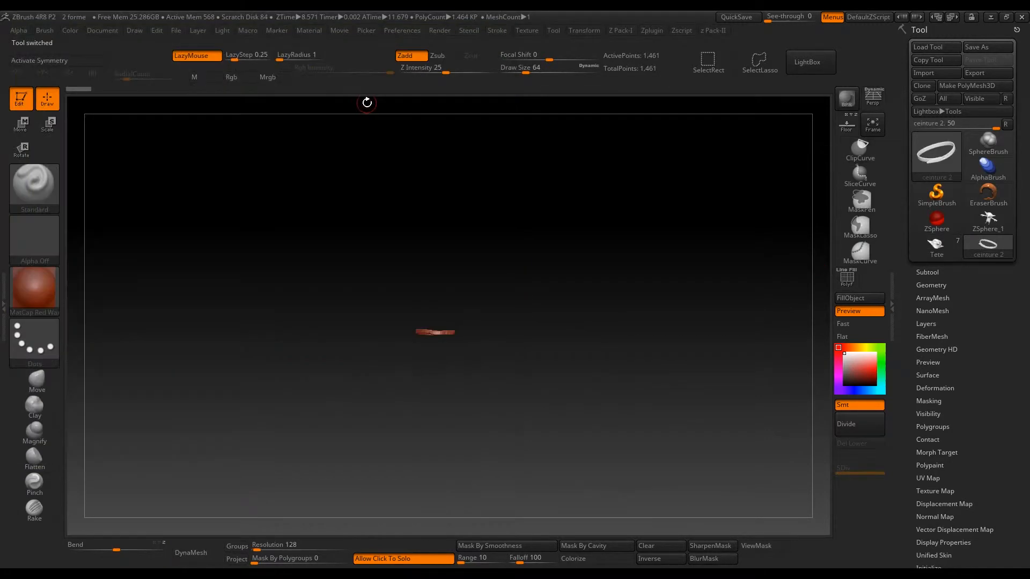
- Switch back to the goblin tool Tete and append ceinture 2 to it as a subtool
click(934, 257)
click(927, 272)
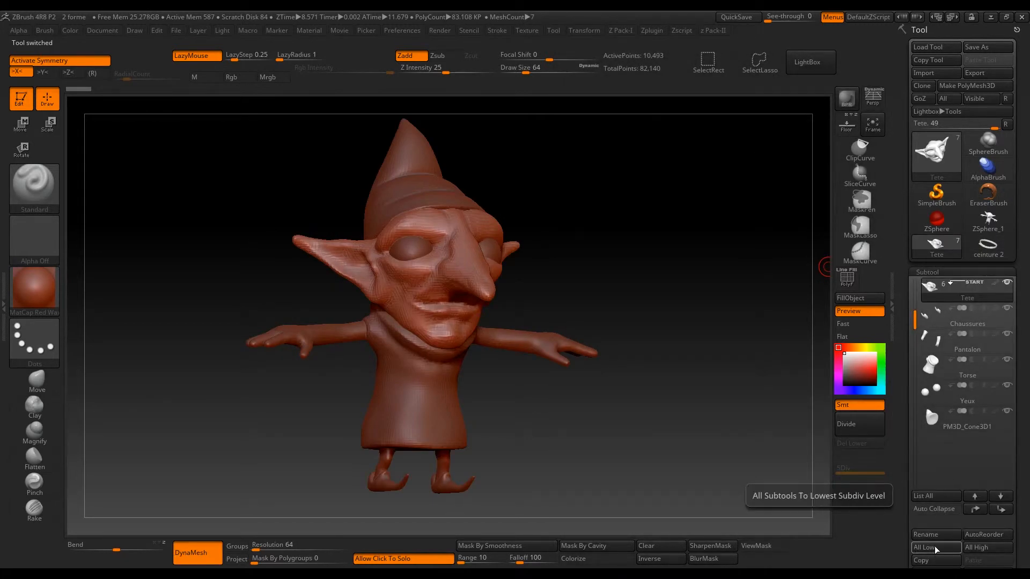
scroll(992, 546, down, 2)
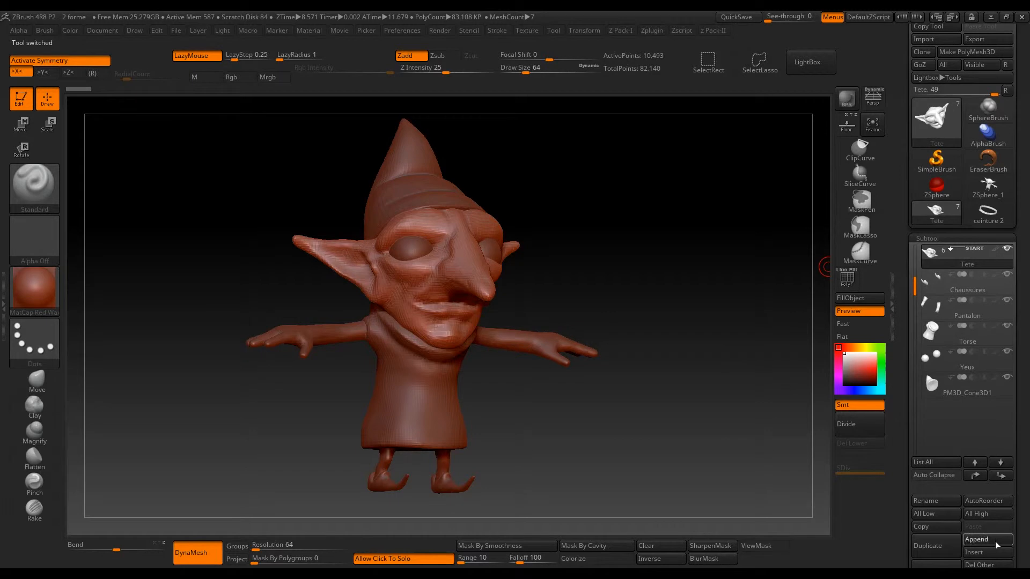
click(988, 540)
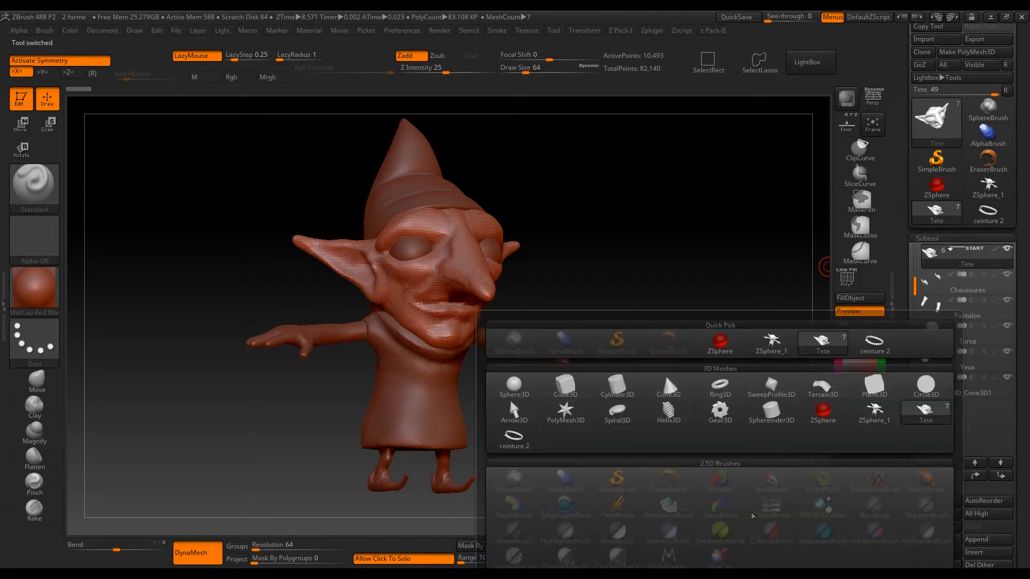
click(517, 443)
- Select the appended belt subtool and move it back and down until it wraps around the goblin's waist
drag(520, 414, 628, 274)
alt+click(461, 272)
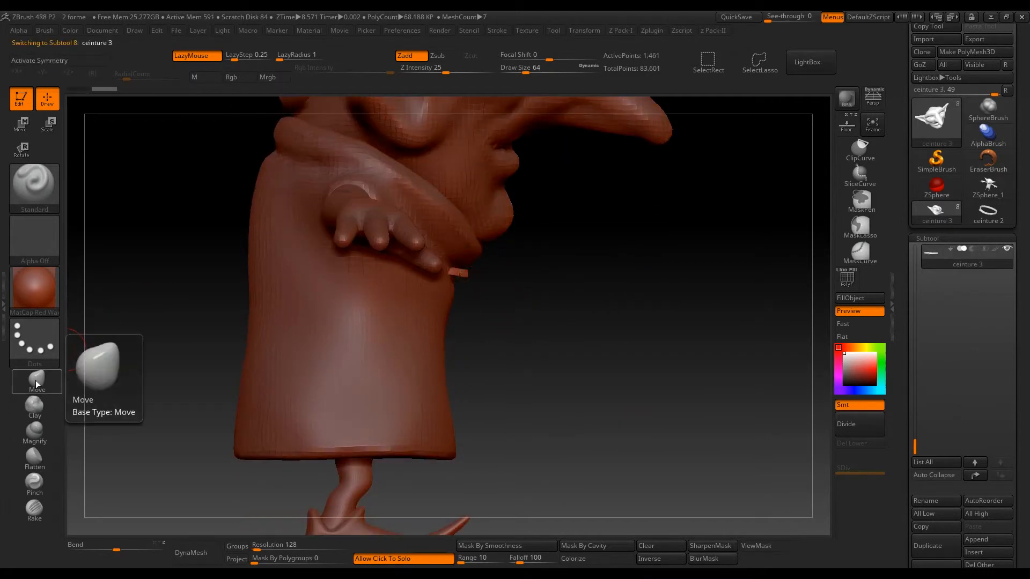
key(w)
alt+drag(551, 183, 558, 264)
click(428, 140)
drag(434, 352, 558, 344)
drag(472, 313, 358, 453)
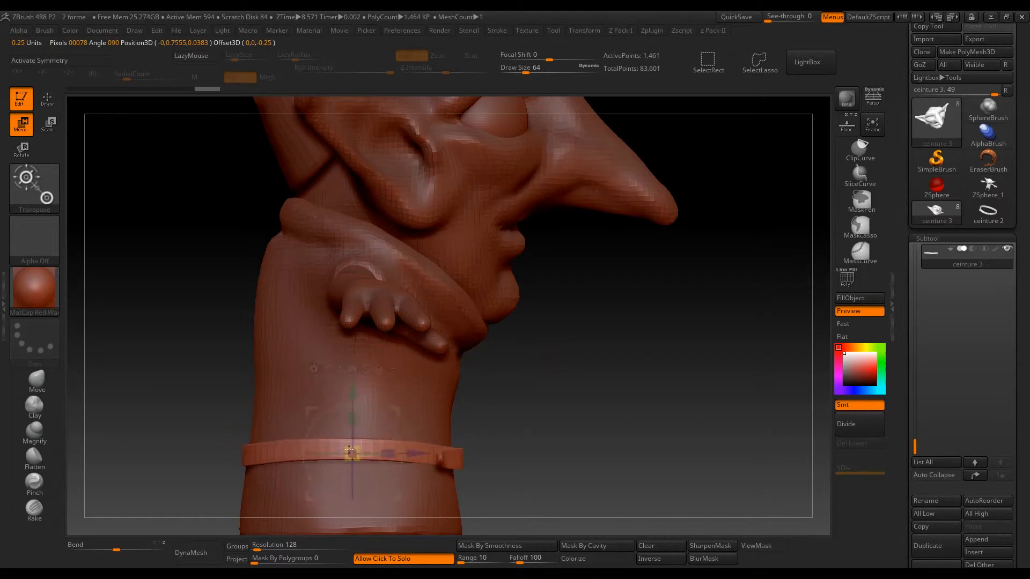
drag(609, 450, 566, 451)
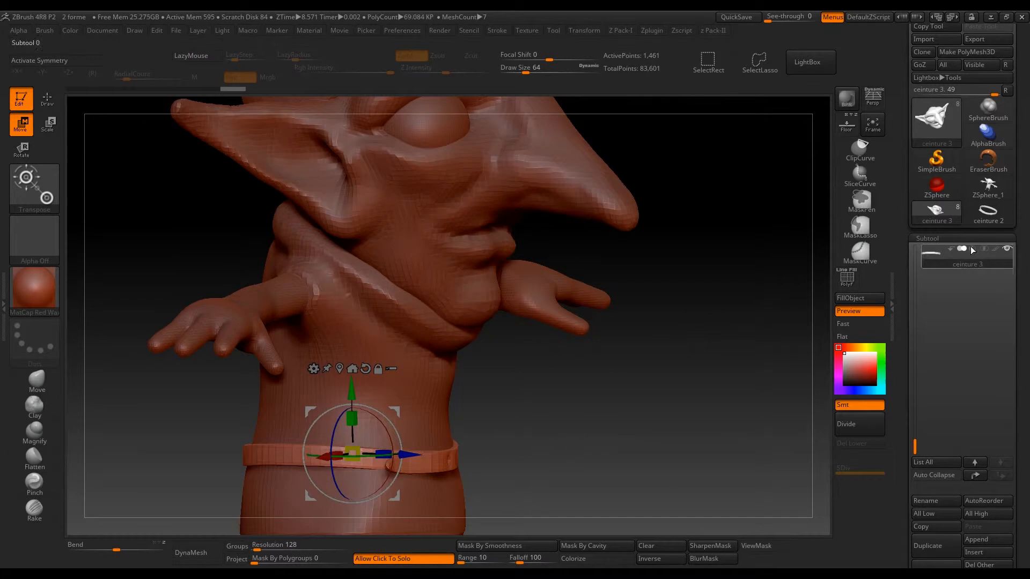
- Load the tool boucle ceinture.ZTL from the XPORT folder
drag(1023, 50, 1027, 127)
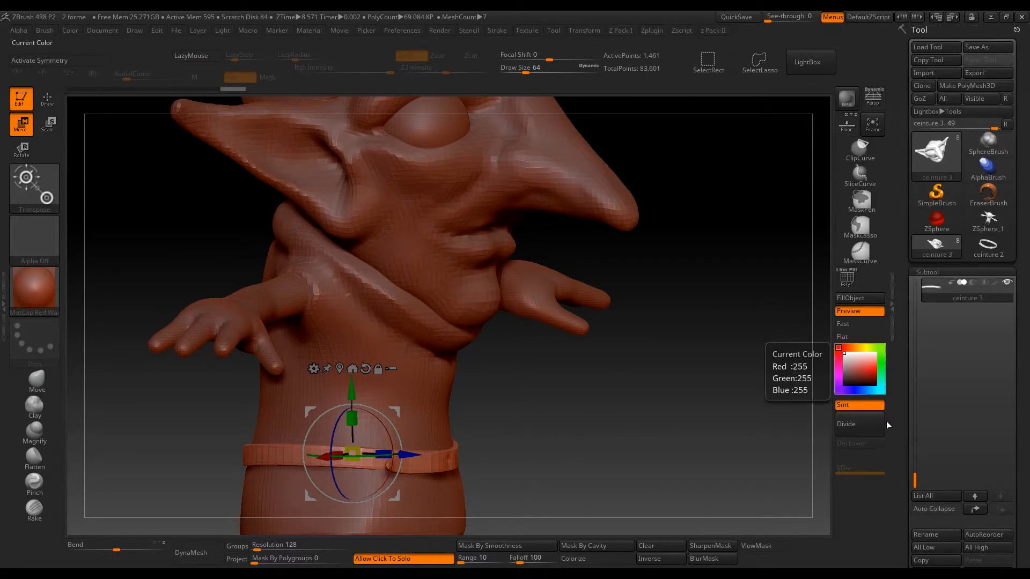
click(924, 49)
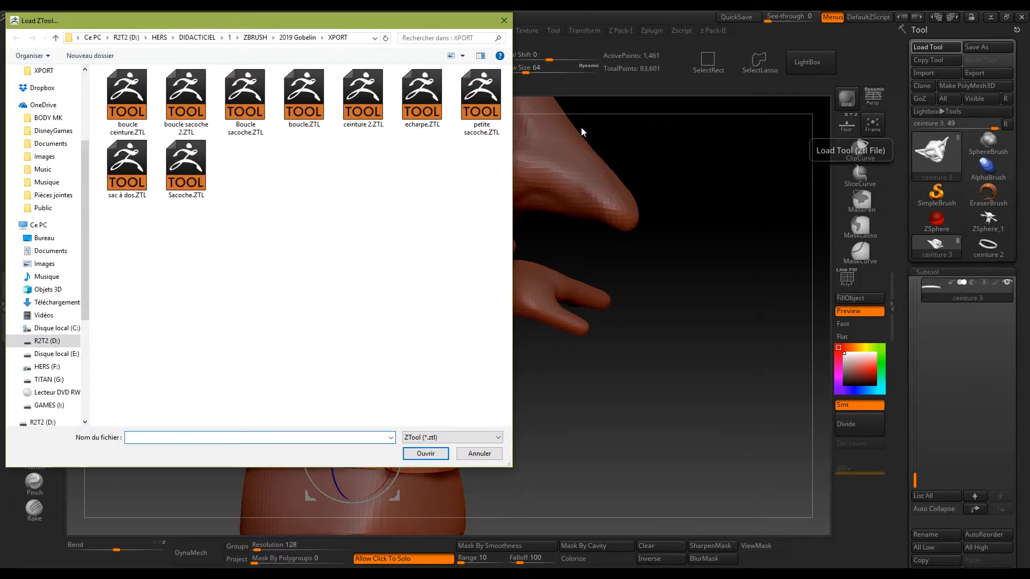
double_click(132, 106)
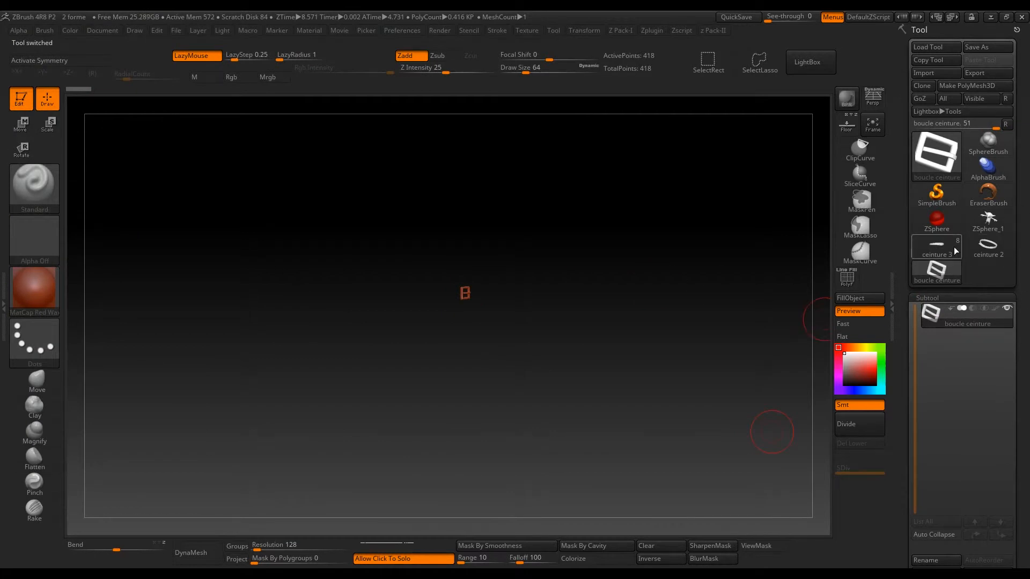
- Return to the goblin tool, append boucle ceinture as a subtool, and make the buckle the active subtool
click(936, 246)
drag(1016, 508, 1012, 439)
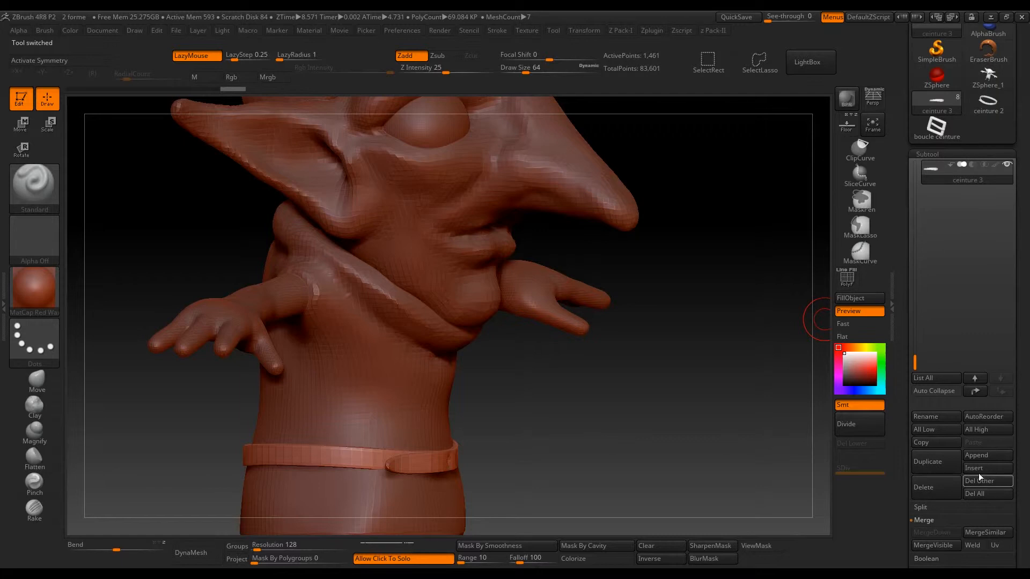
click(987, 455)
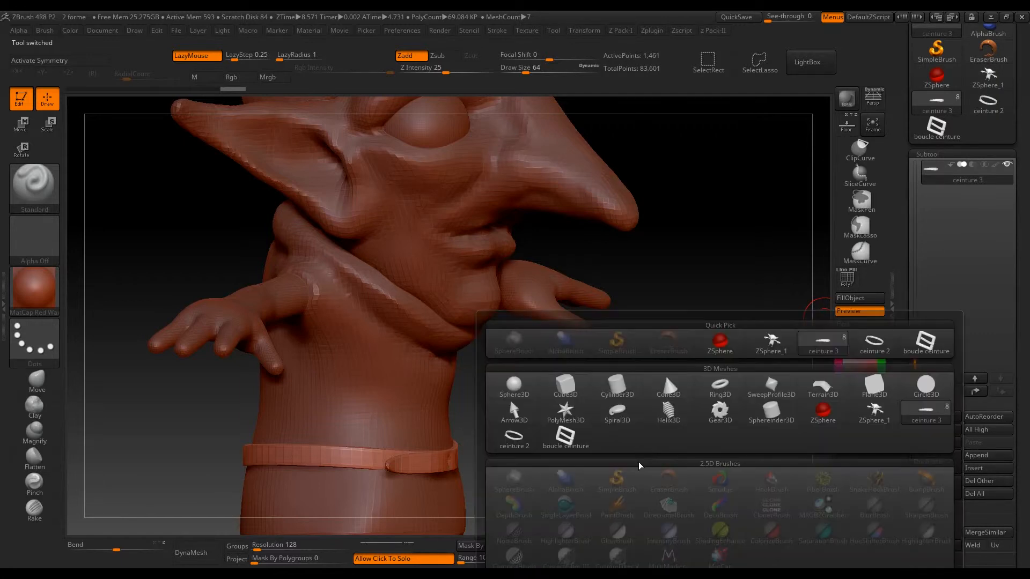
click(565, 437)
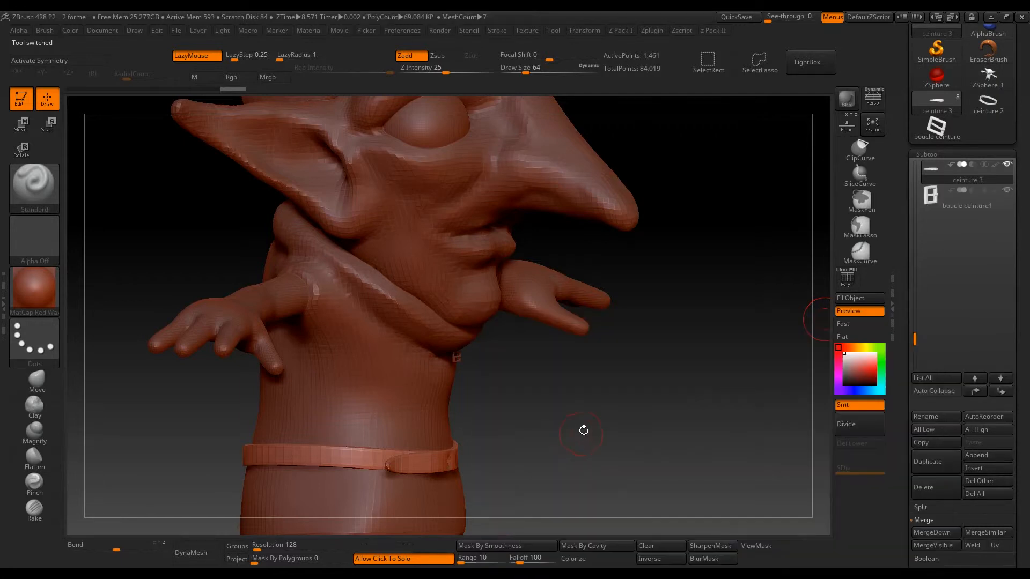
click(934, 199)
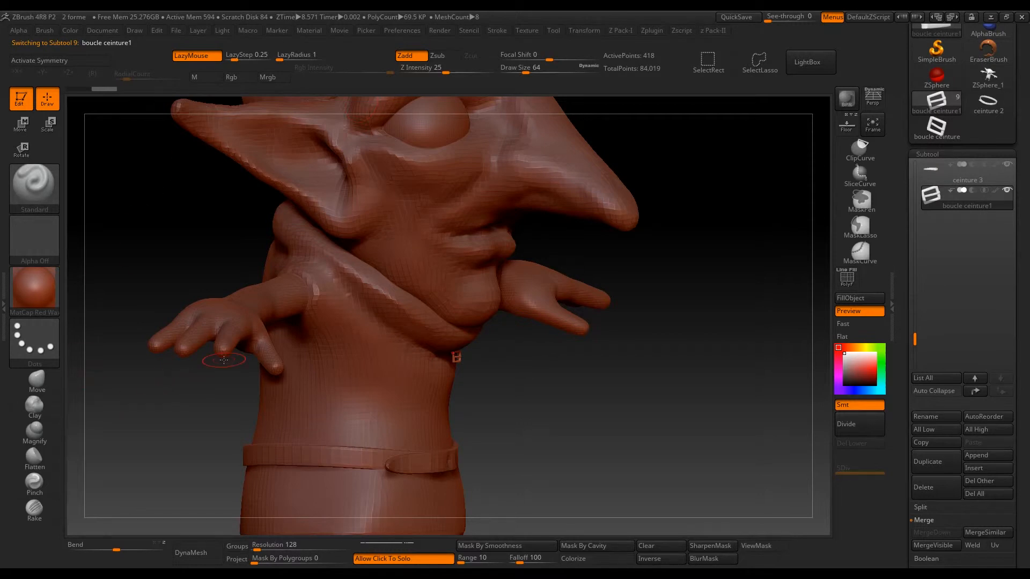
- Move the buckle subtool down and forward so it sits centred on the front of the goblin's belt
key(w)
drag(499, 356, 533, 313)
key(ctrl+z)
drag(457, 356, 487, 357)
shift+drag(597, 362, 633, 361)
drag(499, 315, 479, 419)
drag(751, 407, 731, 323)
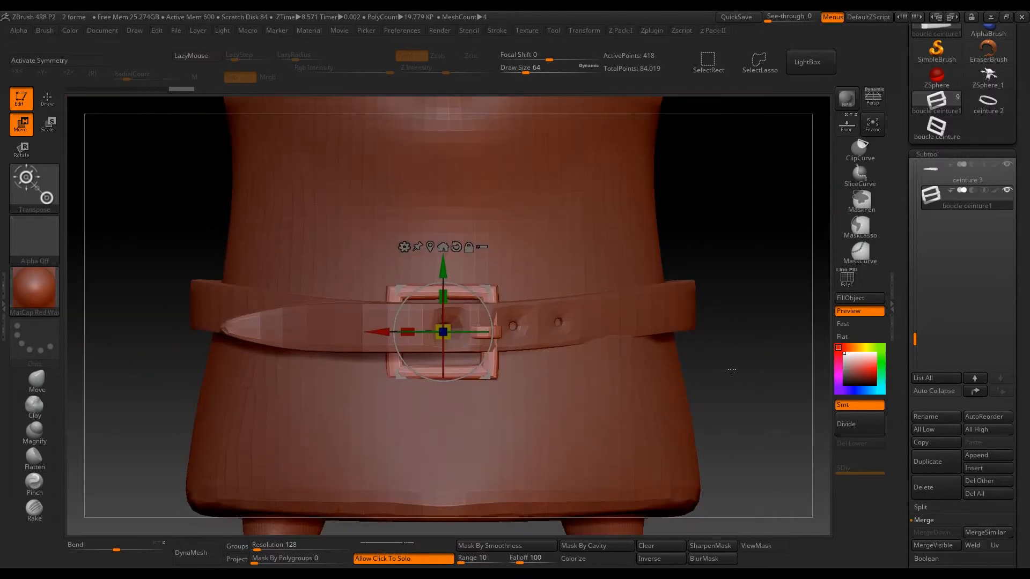
click(685, 316)
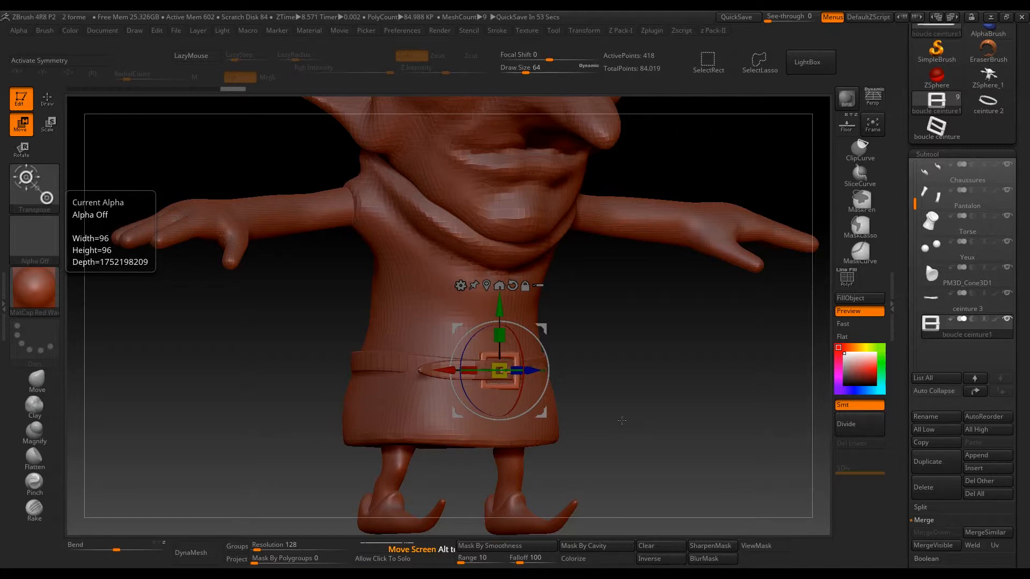
- Select the head subtool Tete and adjust the side of the face with the Move brush
alt+drag(617, 420, 410, 320)
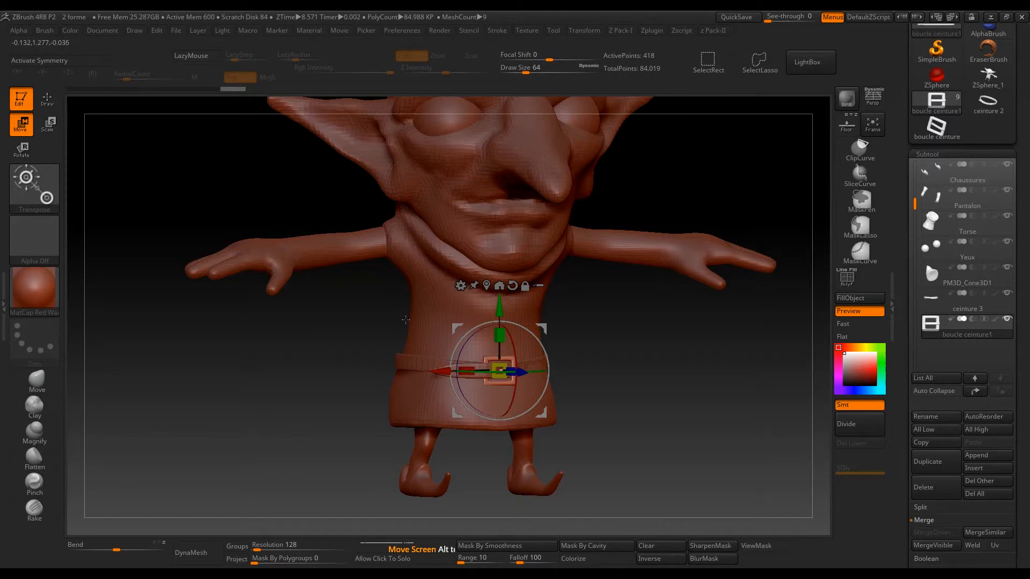
drag(632, 397, 615, 443)
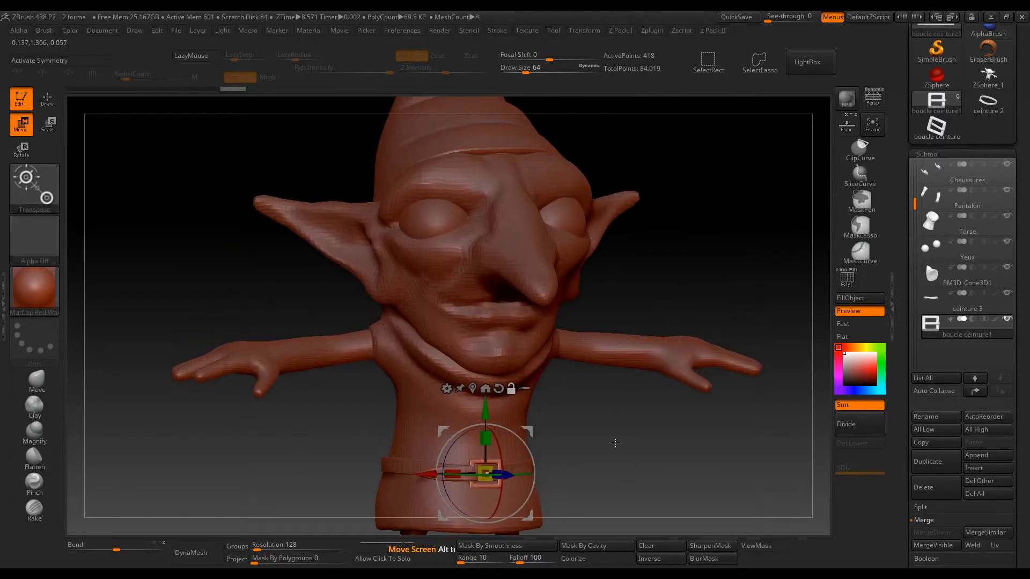
alt+click(498, 273)
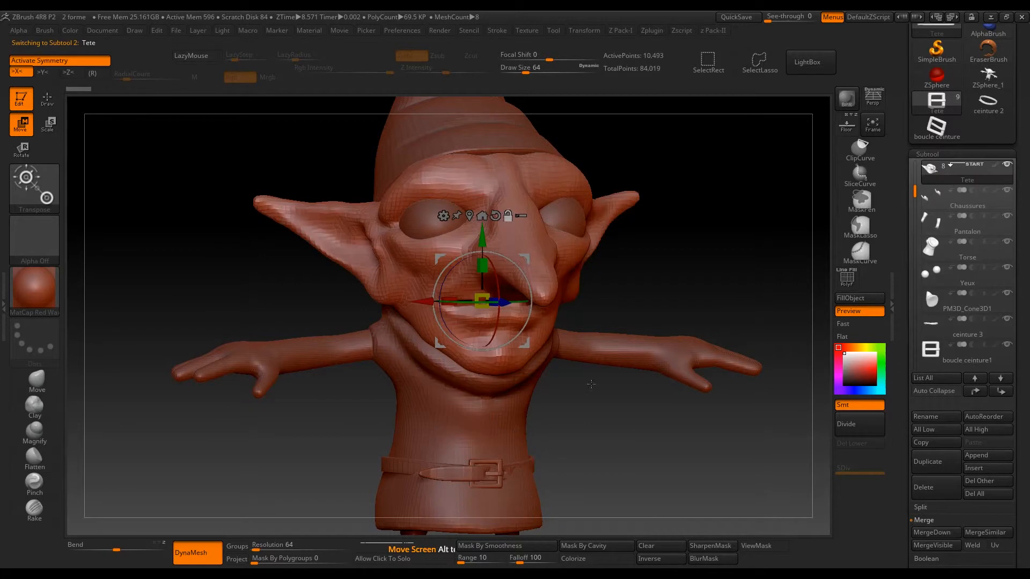
alt+drag(662, 223, 695, 322)
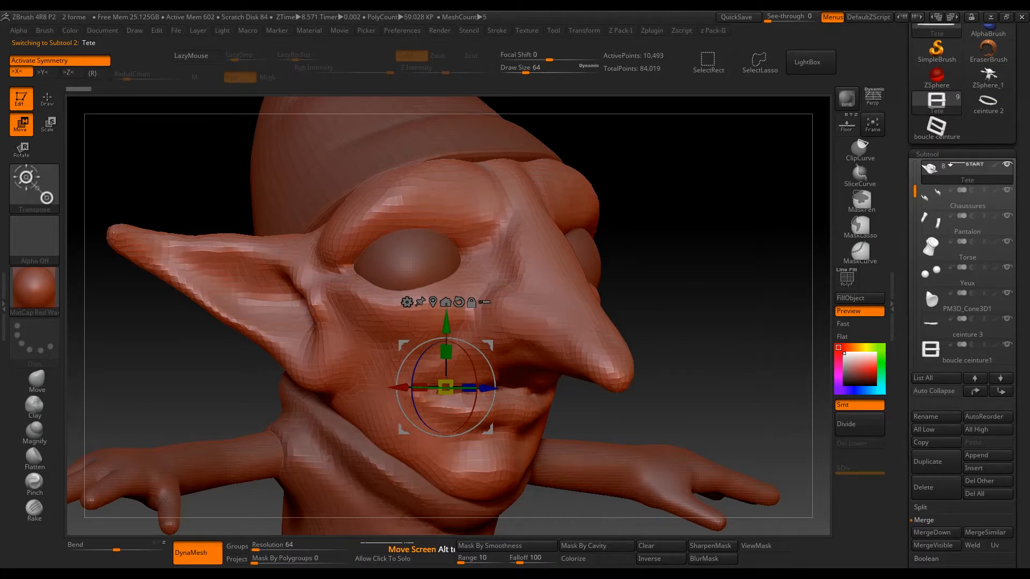
mouse_move(646, 300)
mouse_down()
mouse_move(722, 300)
mouse_move(670, 269)
mouse_move(603, 278)
mouse_up()
click(33, 379)
key(s)
drag(440, 244, 460, 244)
drag(646, 290, 649, 332)
mouse_move(330, 278)
mouse_down()
mouse_move(343, 264)
mouse_move(327, 276)
mouse_up()
drag(697, 258, 600, 258)
mouse_move(462, 252)
mouse_down()
mouse_move(412, 208)
mouse_move(313, 252)
mouse_up()
- Pull the corners of the mouth outward and up with the Move brush and smooth them
mouse_move(403, 384)
alt+right_down()
mouse_move(406, 320)
mouse_move(439, 256)
mouse_move(397, 246)
alt+right_up()
drag(396, 348, 376, 311)
mouse_move(419, 350)
alt+right_down()
mouse_move(419, 272)
mouse_move(490, 386)
alt+right_up()
key(s)
drag(476, 374, 451, 369)
mouse_move(451, 369)
shift+mouse_down()
mouse_move(439, 356)
mouse_move(423, 362)
shift+mouse_up()
right_drag(419, 364, 389, 331)
key(s)
drag(396, 332, 388, 331)
shift+drag(397, 332, 408, 338)
right_drag(407, 338, 515, 316)
- Reshape the eye surroundings and cheeks with the Move brush and smooth the reworked surface
mouse_move(514, 177)
alt+right_down()
mouse_move(459, 252)
mouse_move(449, 205)
alt+right_up()
key(s)
drag(449, 205, 379, 233)
mouse_move(343, 196)
right_down()
mouse_move(383, 197)
mouse_move(338, 194)
right_up()
mouse_move(338, 195)
mouse_down()
mouse_move(360, 177)
mouse_move(365, 185)
mouse_up()
right_drag(407, 207, 390, 190)
drag(391, 190, 382, 190)
mouse_move(386, 157)
shift+right_down()
mouse_move(531, 202)
mouse_move(504, 225)
shift+right_up()
drag(483, 306, 494, 328)
right_drag(494, 363, 317, 322)
shift+drag(299, 301, 309, 335)
right_drag(309, 335, 451, 290)
mouse_move(431, 244)
right_down()
mouse_move(402, 230)
mouse_move(563, 317)
right_up()
- Carve the fold between nose, cheek and mouth corner with the DamStandard brush
key(b)
click(713, 354)
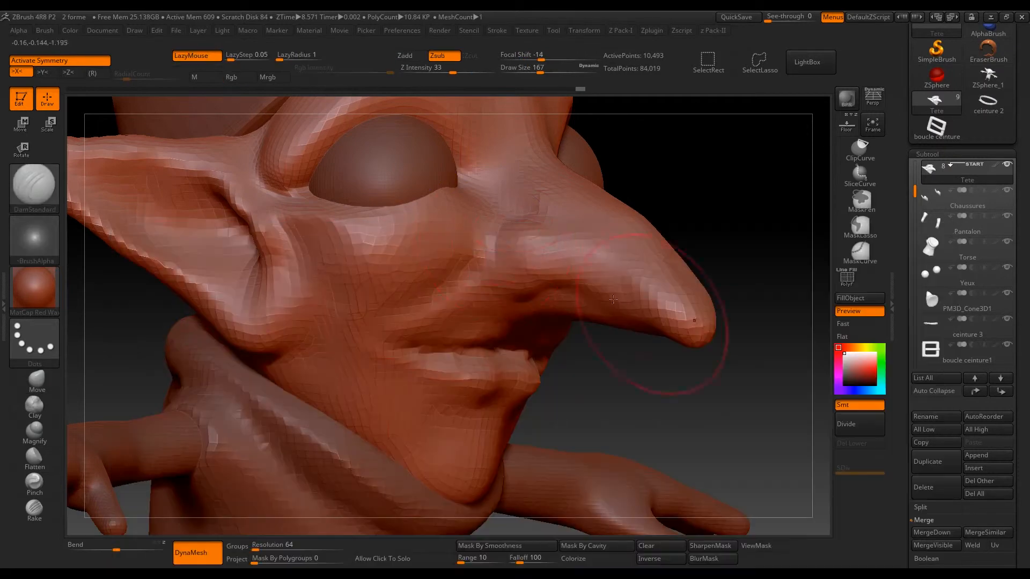
mouse_move(474, 257)
mouse_down()
mouse_move(400, 307)
mouse_move(397, 341)
mouse_up()
drag(671, 378, 528, 370)
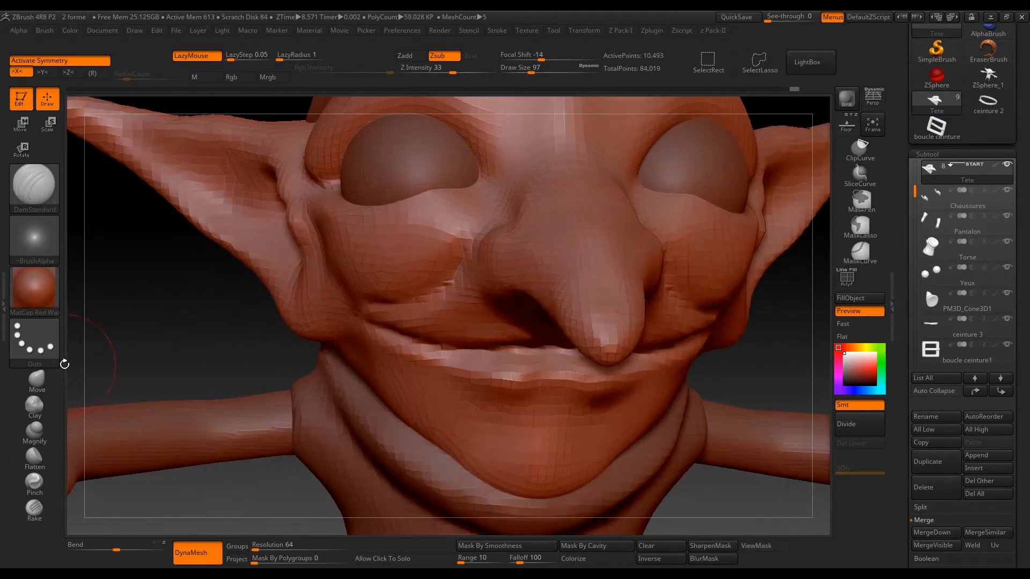
- Adjust the shape around the lips with the Move brush at draw size 94
click(36, 381)
key(s)
drag(474, 392, 461, 392)
mouse_move(225, 370)
mouse_down()
mouse_move(370, 370)
mouse_move(524, 425)
mouse_up()
drag(578, 402, 538, 374)
- Deepen the crease beneath the cheek beside the nose with the DamStandard brush
key(b)
key(b)
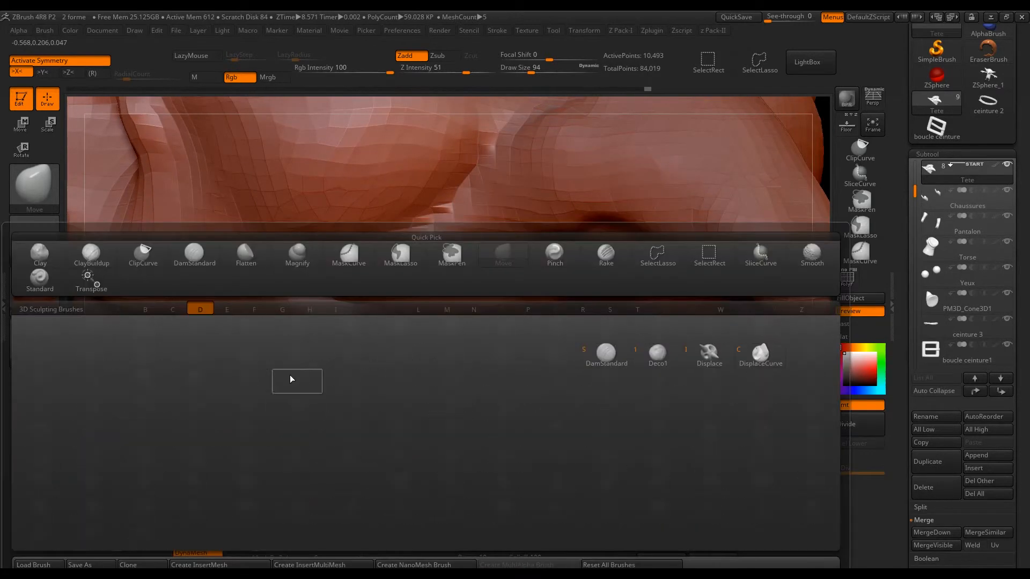
click(605, 354)
drag(485, 408, 439, 402)
mouse_move(456, 402)
alt+right_down()
mouse_move(456, 279)
mouse_move(452, 349)
alt+right_up()
alt+right_drag(467, 314, 471, 381)
right_drag(404, 248, 402, 279)
alt+right_drag(512, 226, 504, 319)
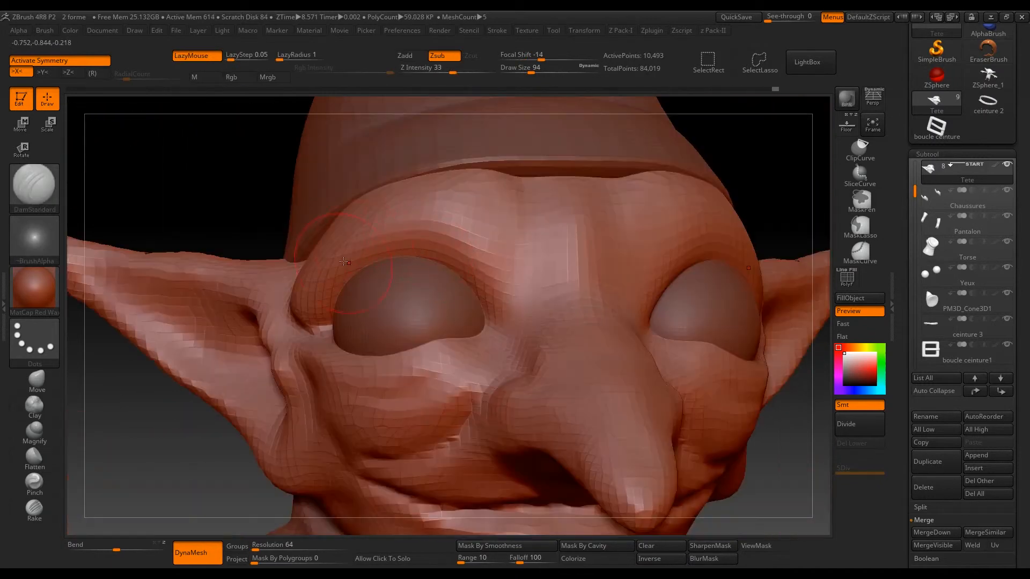
- Push the lower edge of the ears inward with the Move brush to reshape their outline
ctrl+right_drag(551, 260, 321, 284)
click(36, 381)
key(s)
mouse_move(322, 330)
right_down()
mouse_move(349, 306)
mouse_move(322, 330)
right_up()
key(s)
drag(225, 343, 281, 360)
right_drag(281, 358, 424, 311)
key(shift)
right_drag(586, 288, 504, 102)
right_drag(204, 307, 182, 298)
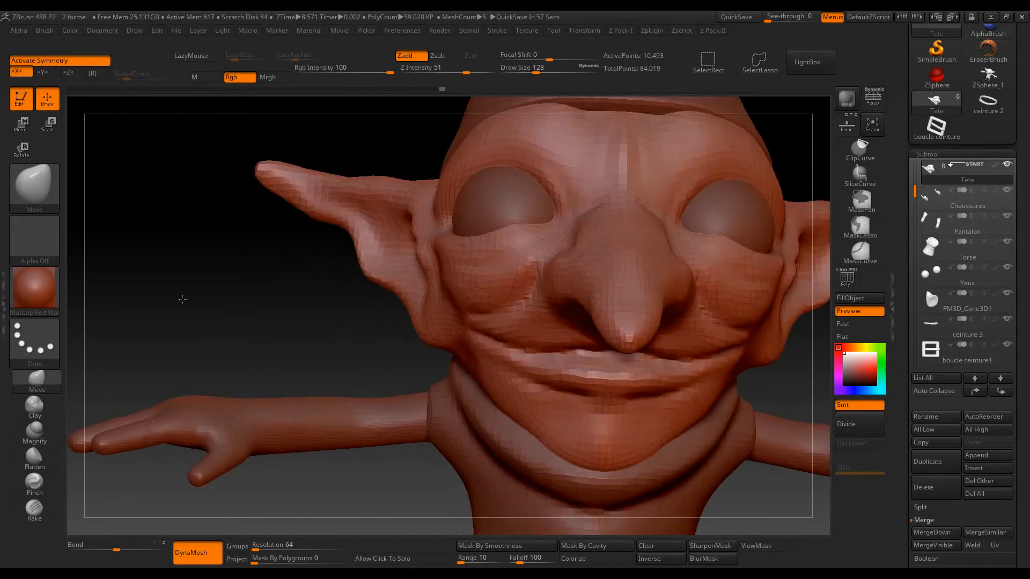
- Refine the smile by nudging the mouth corners and cheeks with the Move brush at draw size 228
drag(504, 389, 507, 370)
key(ctrl+z)
mouse_move(501, 405)
shift+mouse_down()
mouse_move(531, 434)
mouse_move(493, 391)
shift+mouse_up()
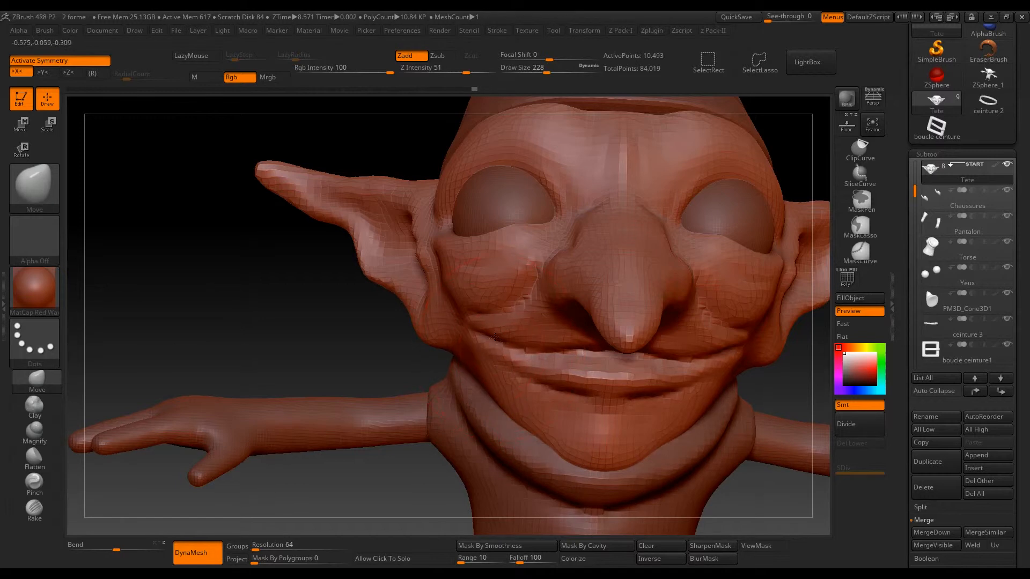
key(ctrl+shift+z)
key(ctrl+shift+z)
right_drag(499, 327, 558, 328)
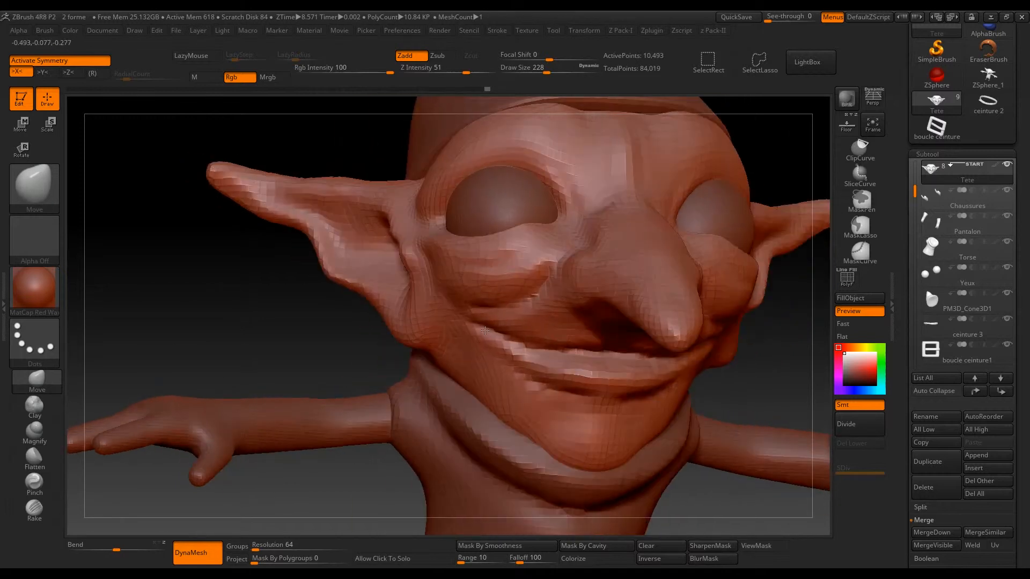
drag(483, 327, 479, 319)
right_drag(419, 341, 479, 341)
right_drag(643, 423, 762, 228)
- Adjust the contour around the eyes with the Move brush and smooth the skin beside them
ctrl+right_drag(494, 267, 486, 317)
drag(471, 245, 460, 240)
mouse_move(460, 239)
right_down()
mouse_move(407, 241)
mouse_move(421, 242)
right_up()
shift+drag(408, 246, 429, 258)
right_drag(429, 257, 445, 260)
shift+drag(483, 258, 514, 256)
ctrl+right_drag(515, 256, 515, 300)
- Reshape the lower face and the pointed ears with the Move brush at draw size 251
key(f)
key(b)
key(m)
key(v)
key(s)
drag(542, 311, 568, 311)
mouse_move(568, 311)
right_down()
mouse_move(592, 270)
mouse_move(591, 181)
right_up()
drag(466, 387, 490, 369)
right_drag(508, 349, 386, 327)
right_drag(497, 314, 617, 317)
drag(338, 241, 316, 188)
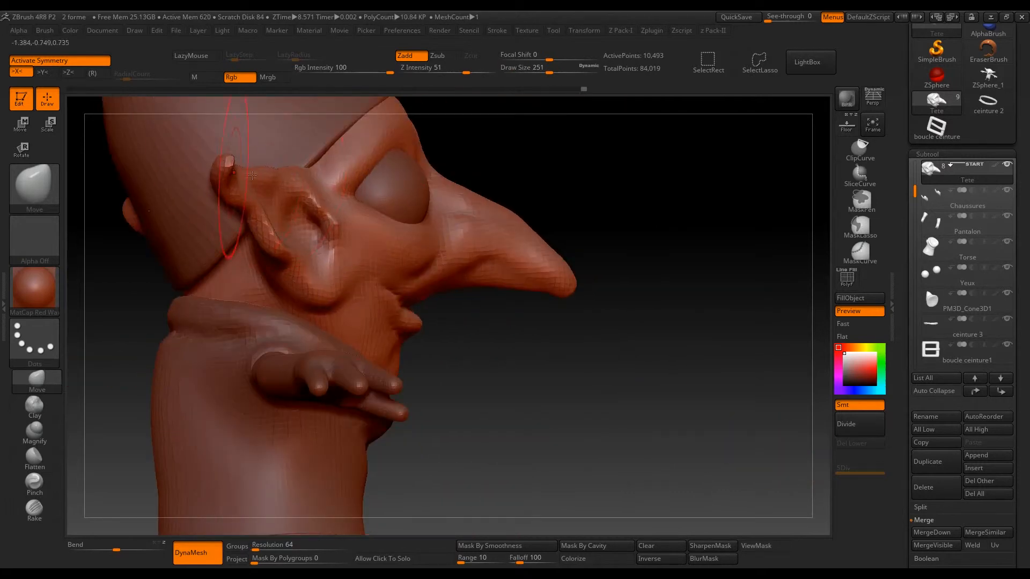
right_drag(317, 188, 321, 316)
drag(225, 236, 209, 225)
- Subdivide the head to level 2, then build up and smooth the upper eyelids with the Clay brush
mouse_move(343, 407)
right_down()
mouse_move(346, 306)
mouse_move(225, 301)
mouse_move(279, 284)
mouse_move(256, 360)
right_up()
right_drag(724, 456, 735, 325)
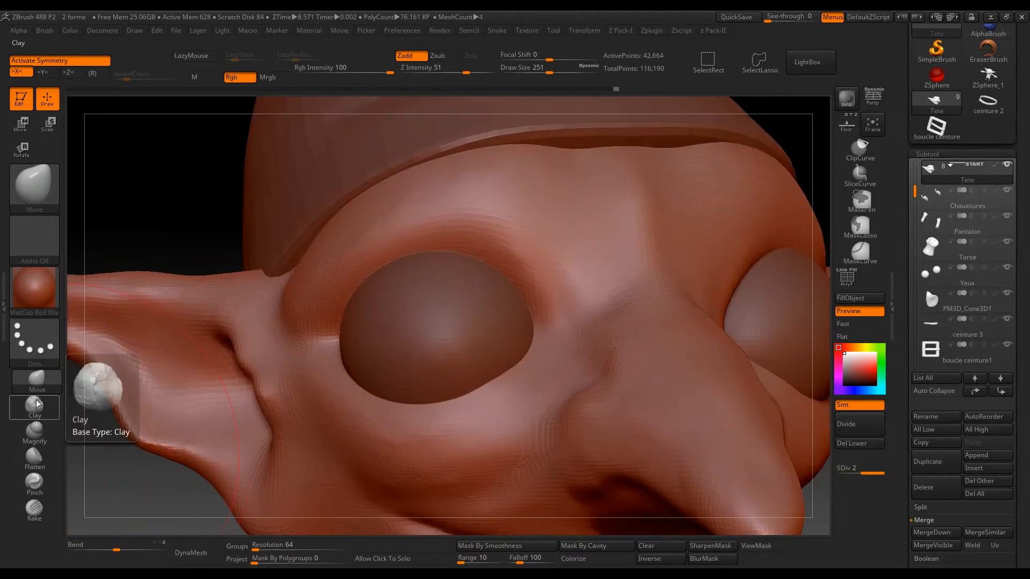
click(36, 403)
key(s)
drag(486, 314, 462, 315)
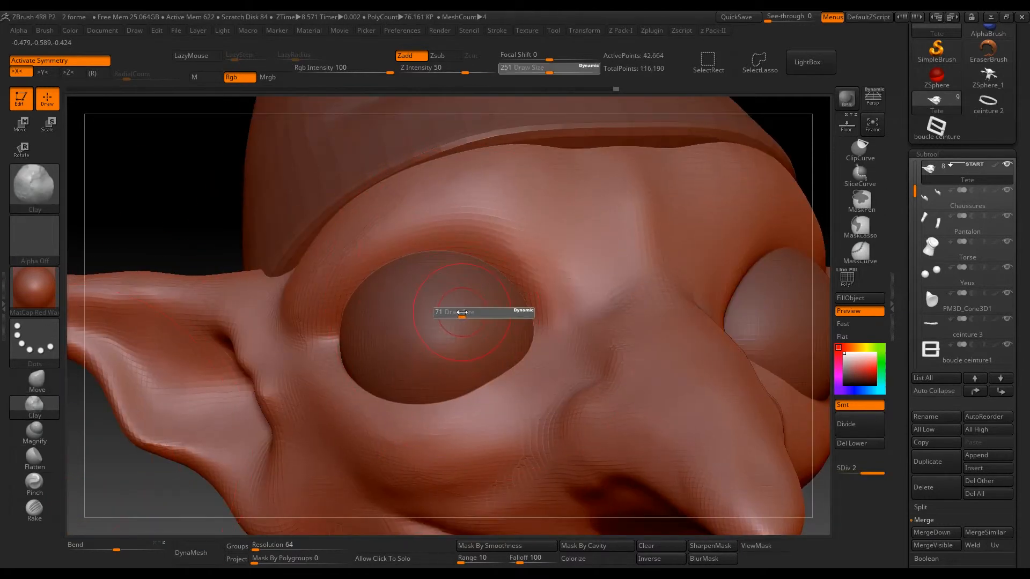
mouse_move(389, 256)
mouse_down()
mouse_move(472, 245)
mouse_move(541, 301)
mouse_up()
drag(450, 249, 520, 265)
drag(413, 240, 499, 254)
shift+drag(375, 257, 461, 243)
mouse_move(515, 263)
mouse_down()
mouse_move(384, 252)
mouse_move(520, 258)
mouse_up()
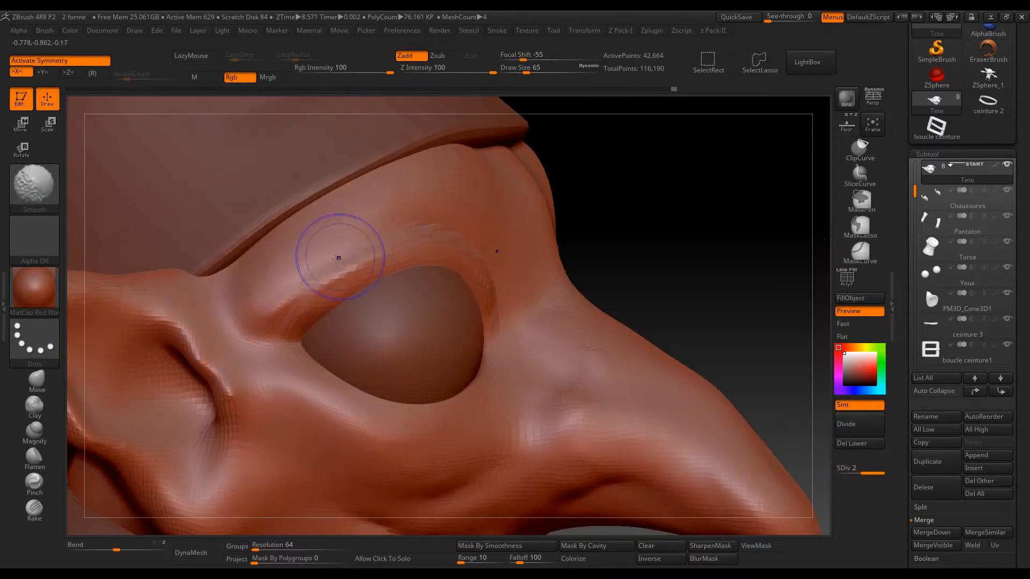
shift+drag(338, 258, 310, 322)
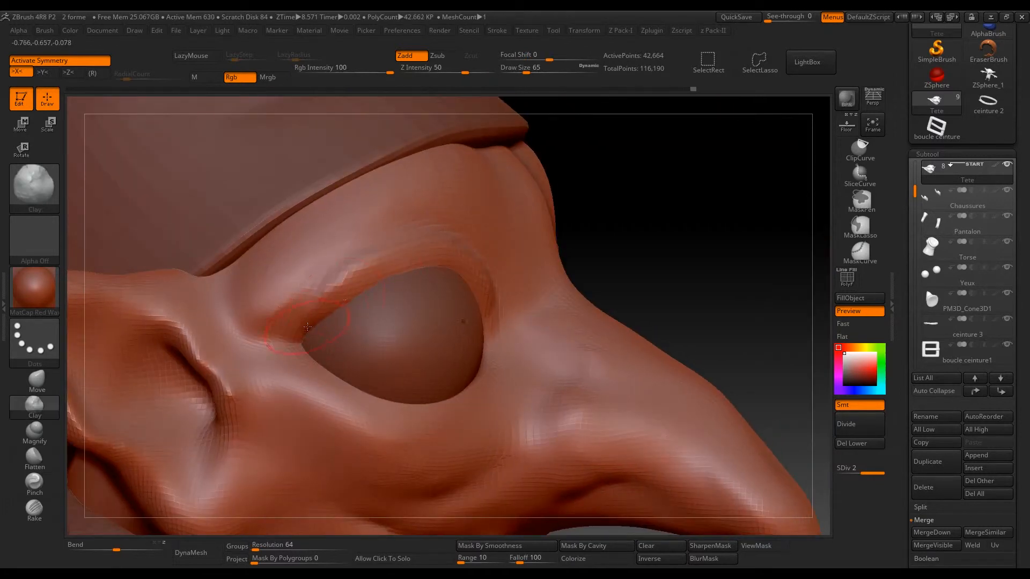
drag(506, 322, 485, 290)
- Build up the lower eyelids with the Clay brush at draw size 65 and smooth them into the eye corners
right_drag(485, 290, 386, 333)
mouse_move(351, 346)
mouse_down()
mouse_move(364, 370)
mouse_move(456, 366)
mouse_up()
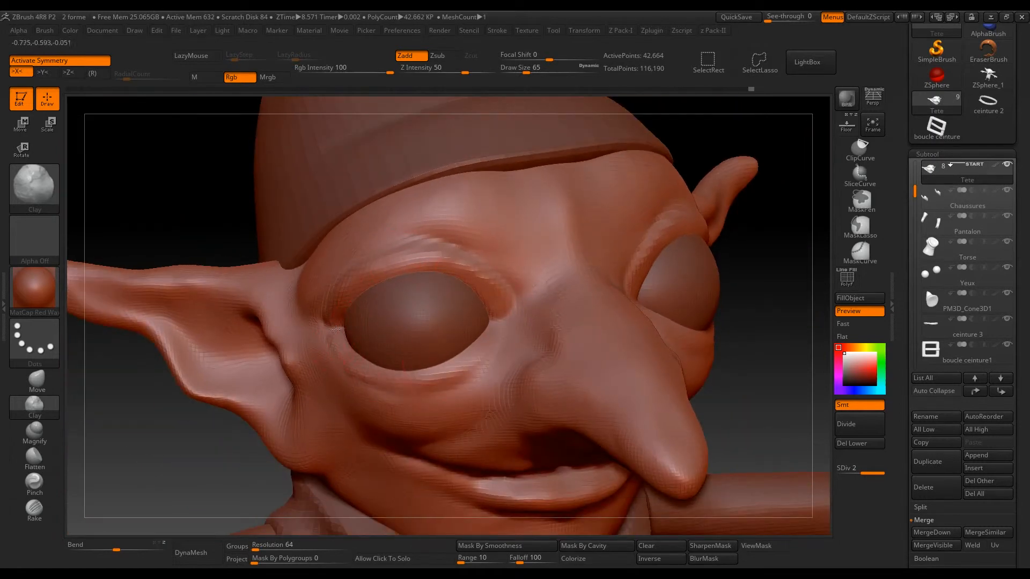
drag(342, 332, 503, 328)
mouse_move(386, 359)
shift+mouse_down()
mouse_move(480, 365)
mouse_move(391, 367)
shift+mouse_up()
mouse_move(391, 367)
right_down()
mouse_move(423, 348)
mouse_move(440, 367)
right_up()
right_drag(374, 331, 374, 373)
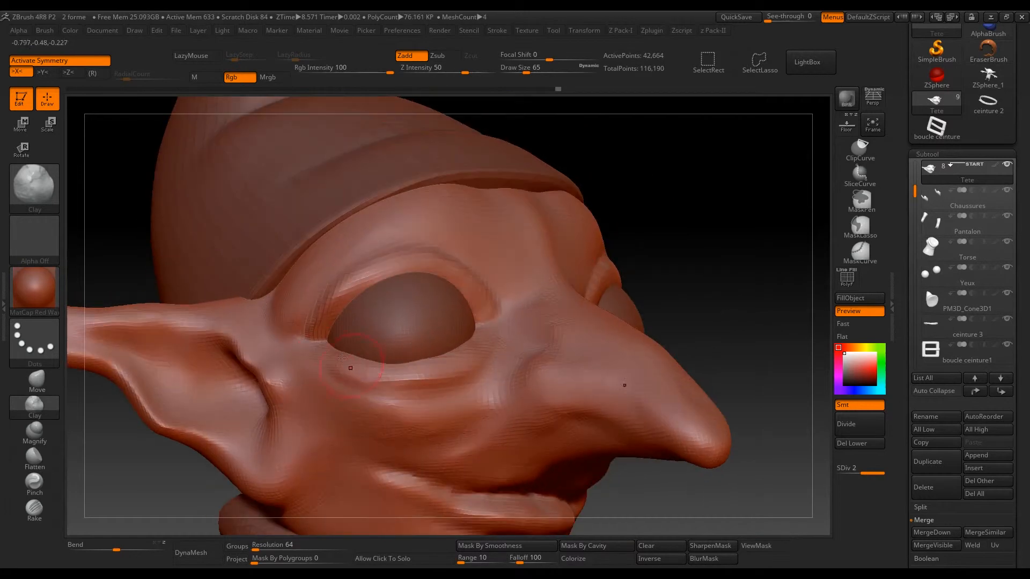
shift+drag(336, 350, 450, 366)
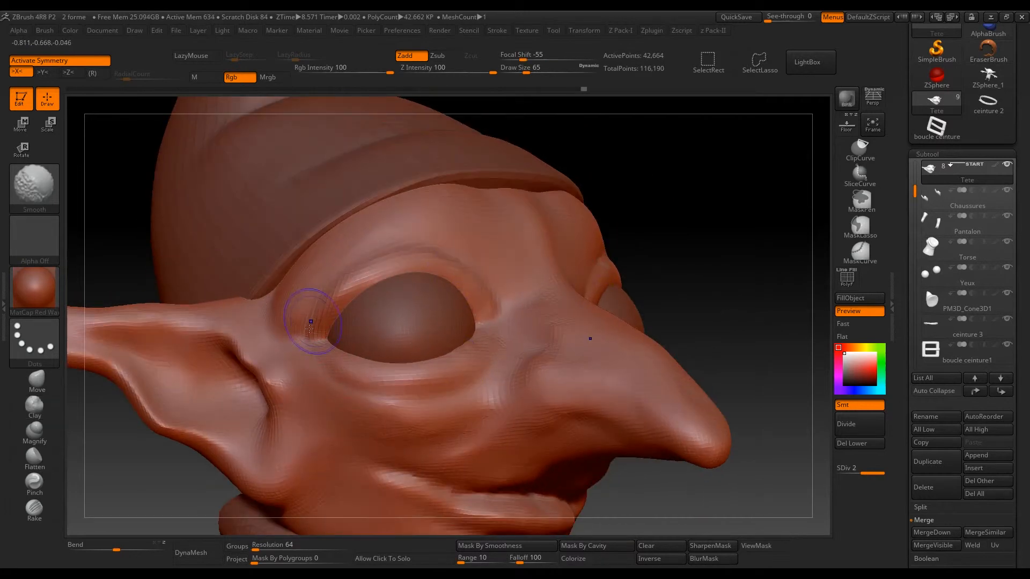
shift+drag(306, 325, 370, 268)
- Sculpt the brow ridges and the bulge in the middle of the forehead with the Clay brush
mouse_move(461, 268)
right_down()
mouse_move(429, 276)
mouse_move(427, 300)
right_up()
key(s)
click(420, 297)
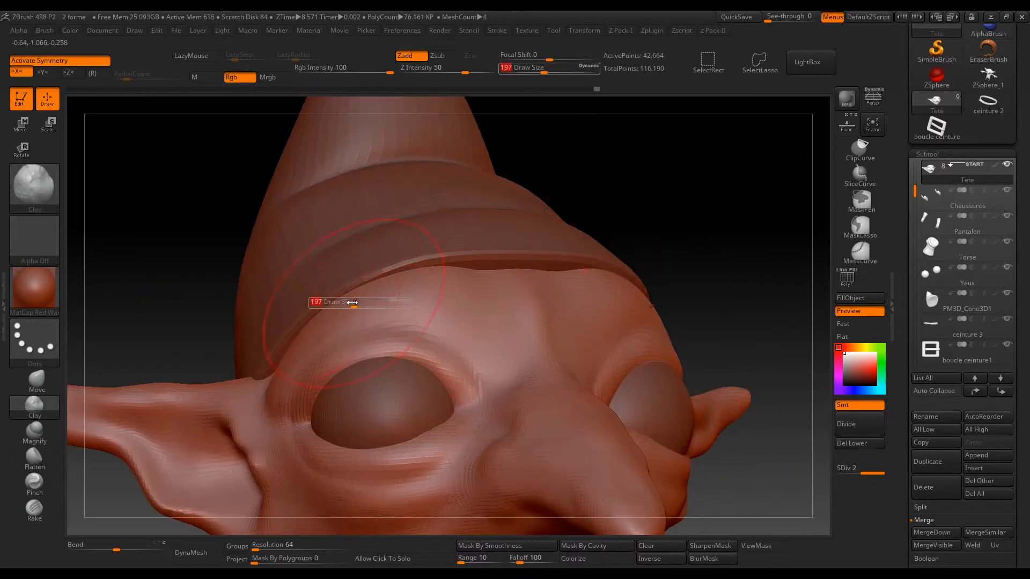
mouse_move(370, 296)
mouse_down()
mouse_move(496, 357)
mouse_move(444, 287)
mouse_move(472, 284)
mouse_move(510, 370)
mouse_move(494, 274)
mouse_up()
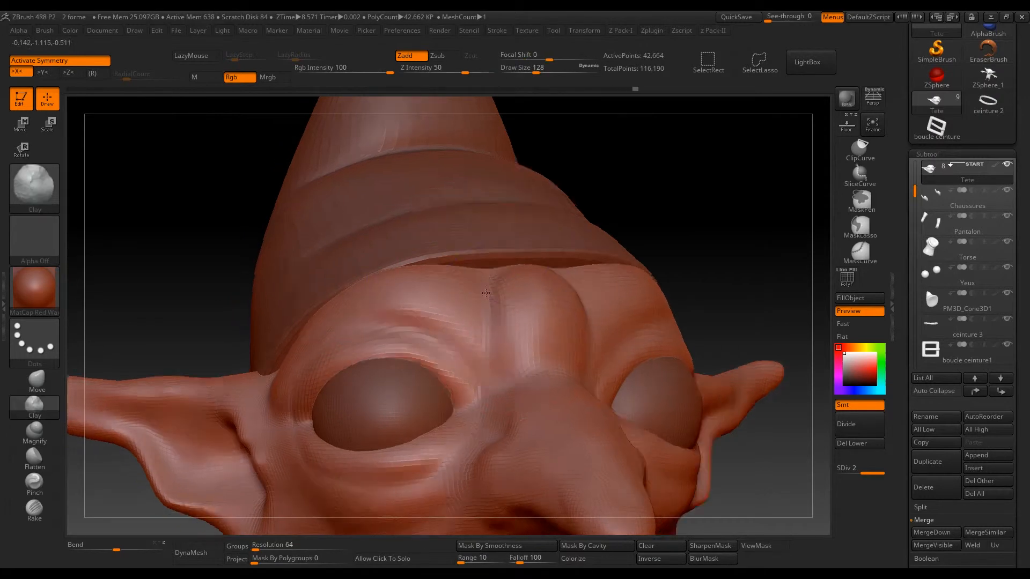
- Build up the nostril wings with the Clay brush, hollow out the nostrils and smooth them
right_drag(450, 289, 468, 362)
key(s)
drag(526, 380, 523, 379)
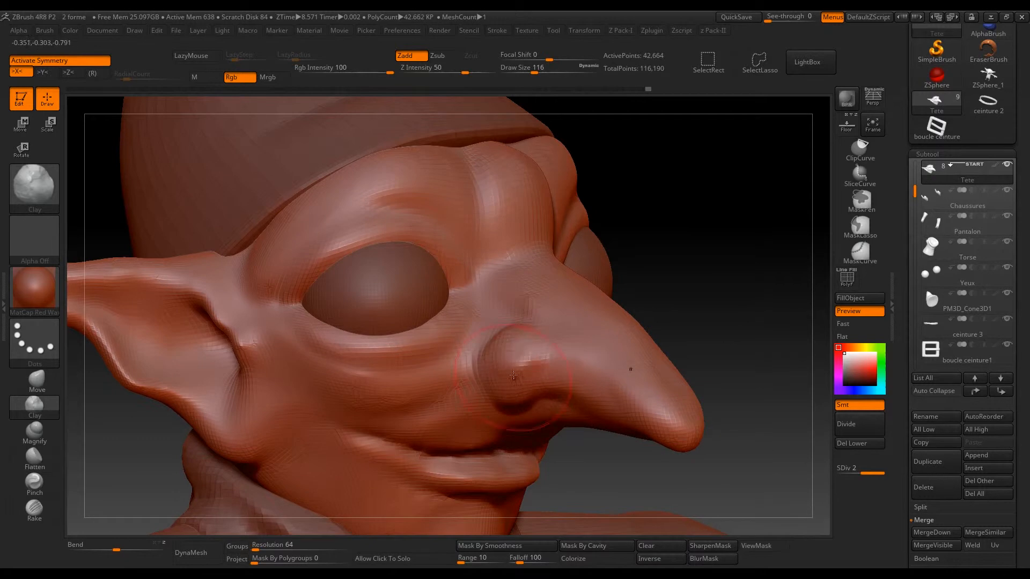
mouse_move(524, 339)
right_down()
mouse_move(515, 335)
mouse_move(524, 328)
right_up()
key(s)
click(521, 342)
key(shift)
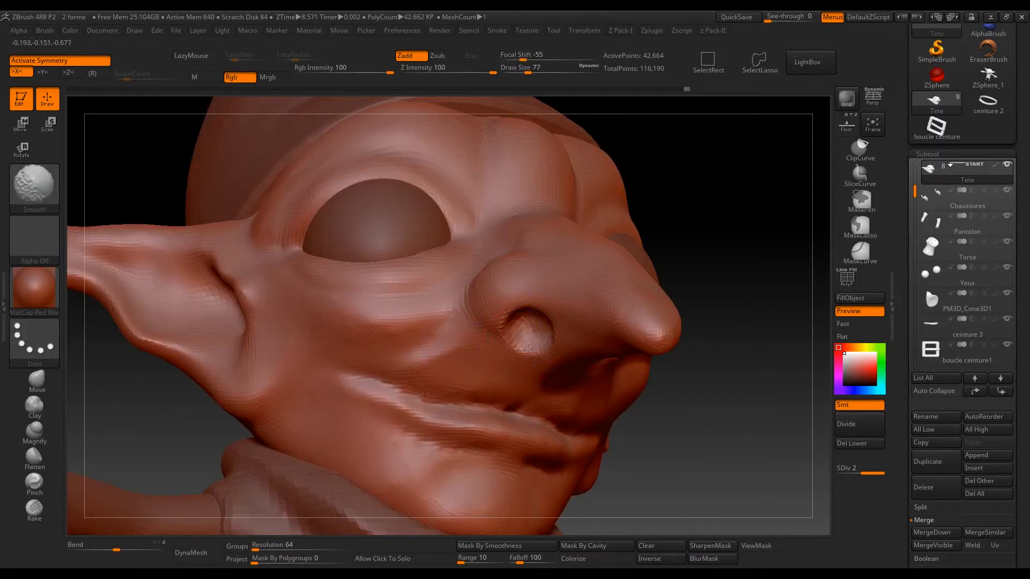
- Sculpt the lower lip area with the Clay brush and smooth the result
mouse_move(507, 341)
right_down()
mouse_move(521, 386)
mouse_move(375, 403)
right_up()
key(shift)
key(s)
mouse_move(384, 413)
mouse_down()
mouse_move(376, 413)
mouse_move(482, 455)
mouse_up()
mouse_move(482, 455)
right_down()
mouse_move(510, 445)
mouse_move(492, 440)
right_up()
mouse_move(492, 440)
shift+mouse_down()
mouse_move(450, 408)
mouse_move(479, 428)
shift+mouse_up()
- Shape the upper lip towards the mouth corner with the Clay brush and smooth the area around it
right_drag(398, 399, 452, 400)
key(s)
drag(503, 398, 378, 389)
right_drag(467, 356, 432, 344)
mouse_move(432, 345)
shift+mouse_down()
mouse_move(446, 393)
mouse_move(496, 400)
mouse_move(387, 384)
mouse_move(458, 395)
shift+mouse_up()
- Define the lips and extend the mouth corners with the Clay brush at draw size 65
right_drag(404, 383, 432, 384)
key(s)
drag(422, 384, 413, 384)
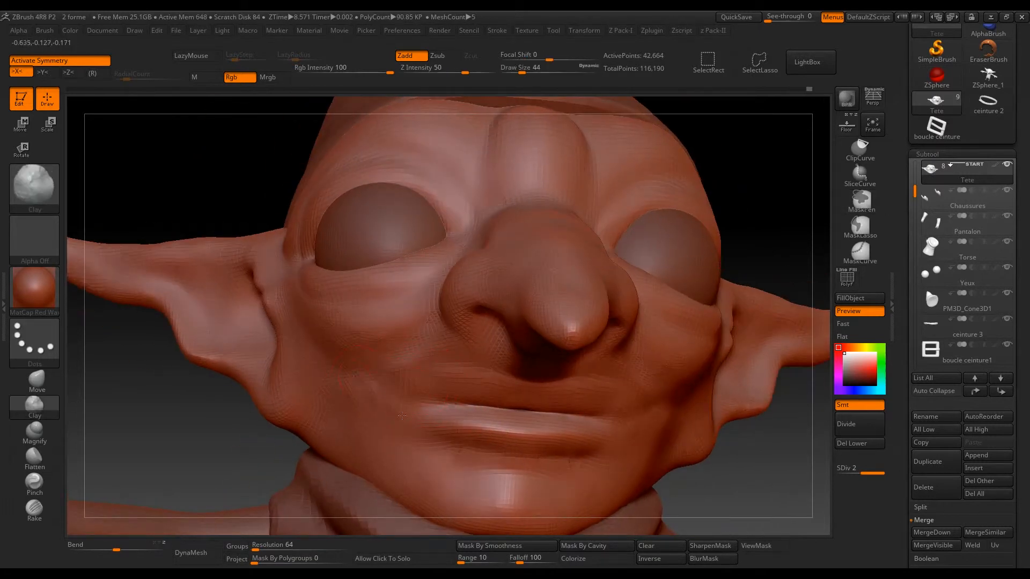
text(s65)
key(Return)
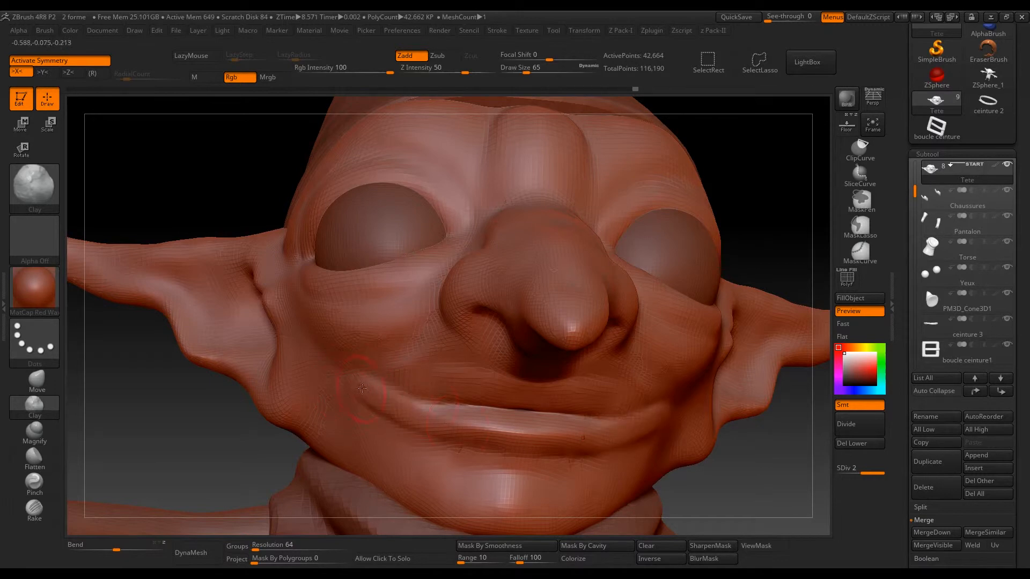
mouse_move(445, 430)
mouse_down()
mouse_move(523, 421)
mouse_move(515, 429)
mouse_up()
mouse_move(487, 354)
right_down()
mouse_move(456, 265)
mouse_move(395, 279)
right_up()
key(shift)
- Append a Cone3D primitive to the goblin tool as a new subtool
mouse_move(307, 207)
ctrl+right_down()
mouse_move(307, 145)
mouse_move(572, 386)
ctrl+right_up()
mouse_move(540, 447)
right_down()
mouse_move(588, 361)
mouse_move(678, 379)
right_up()
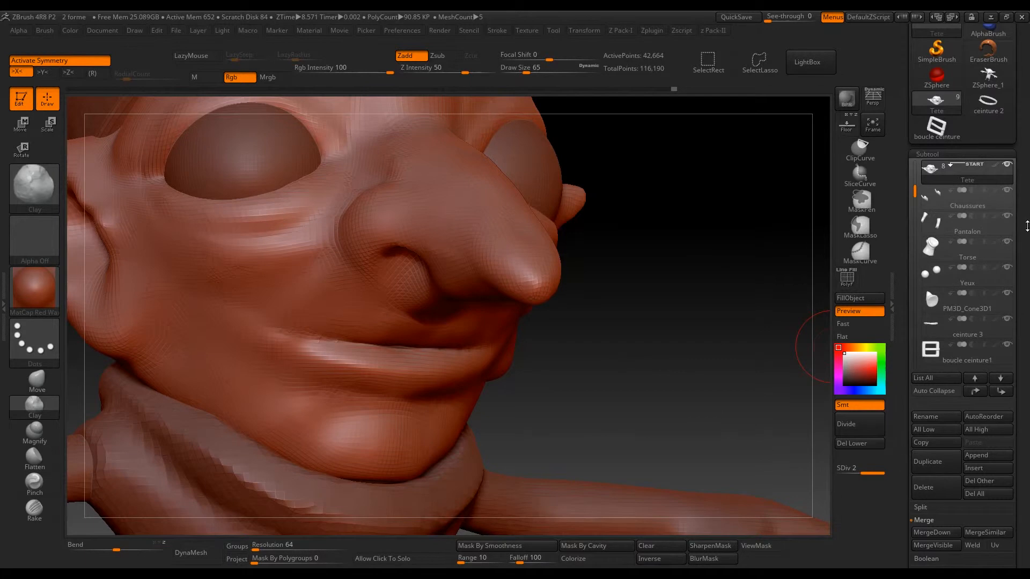
scroll(1027, 200, down, 2)
scroll(1028, 192, up, 2)
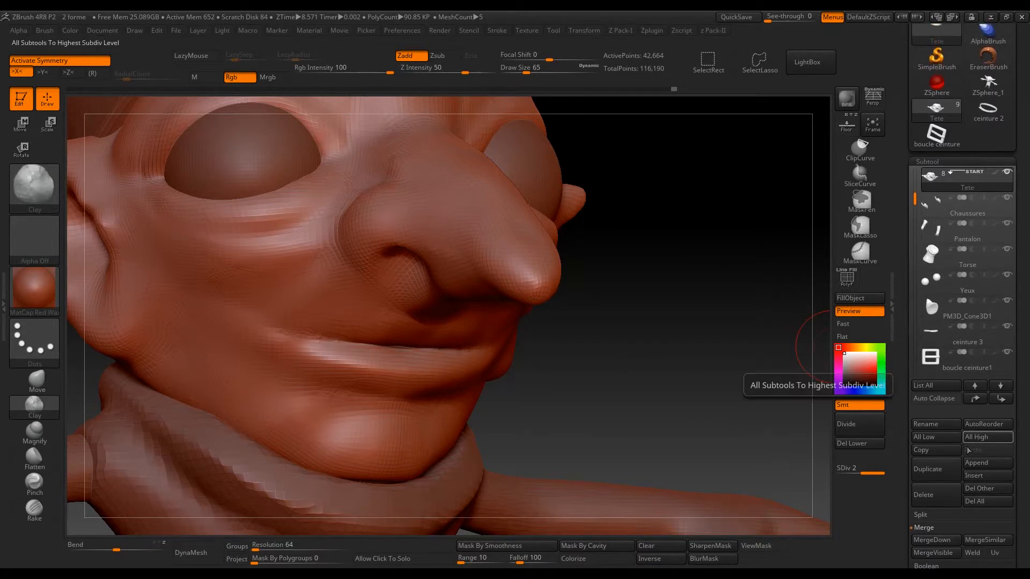
click(977, 462)
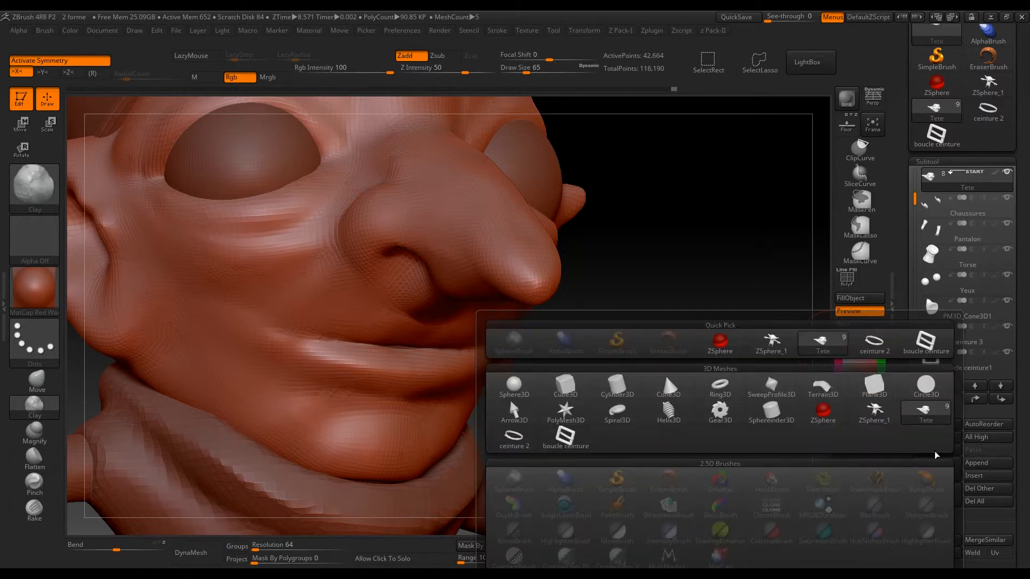
click(669, 385)
drag(767, 340, 673, 338)
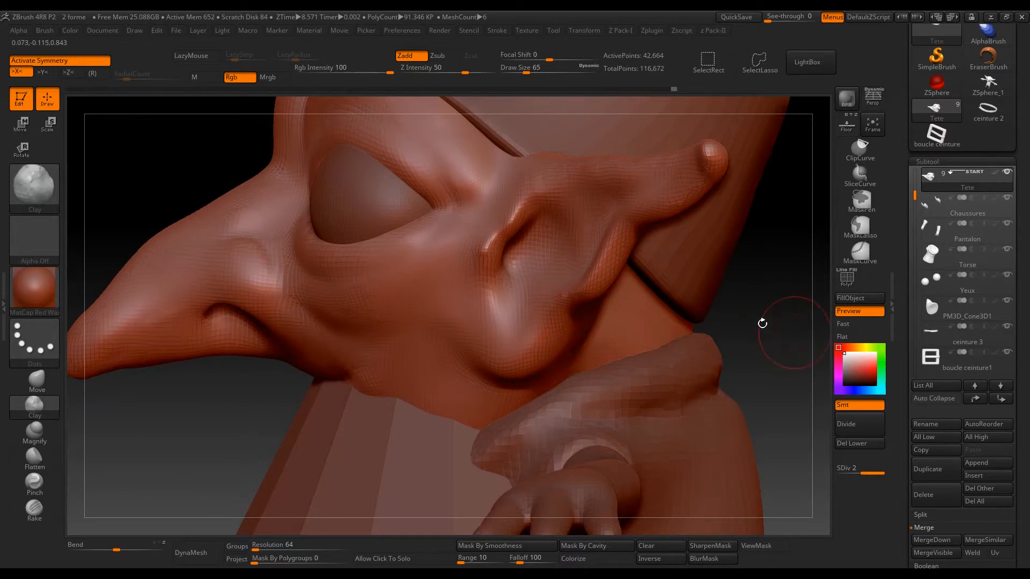
- Scale the new cone subtool down to tooth size, place it in front of the mouth and tilt it
drag(793, 331, 759, 250)
mouse_move(335, 310)
mouse_down()
mouse_move(214, 309)
mouse_move(316, 329)
mouse_move(329, 321)
mouse_up()
alt+click(539, 408)
alt+drag(442, 357, 354, 410)
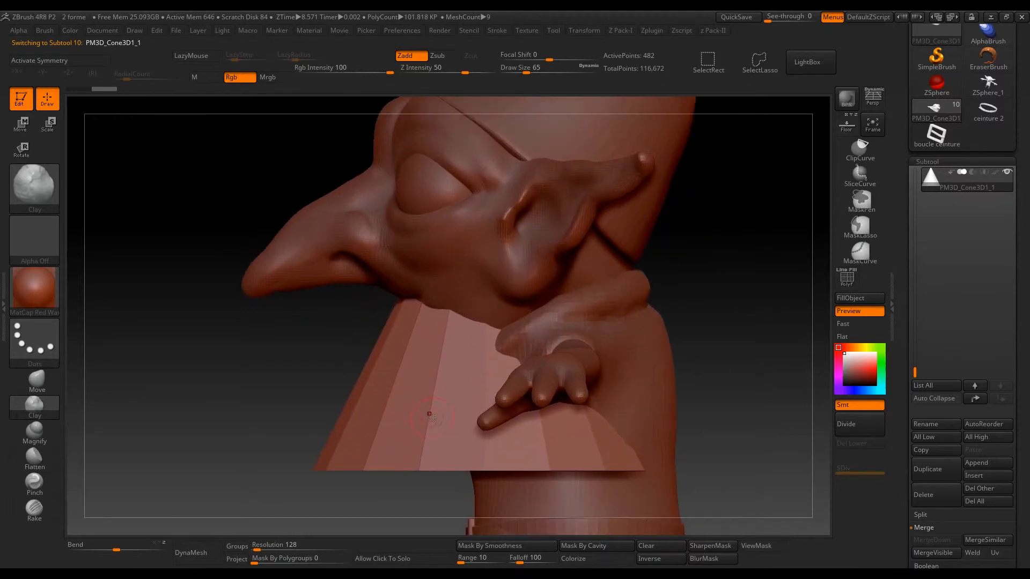
key(w)
drag(498, 313, 328, 370)
drag(382, 323, 337, 343)
alt+right_drag(396, 338, 539, 359)
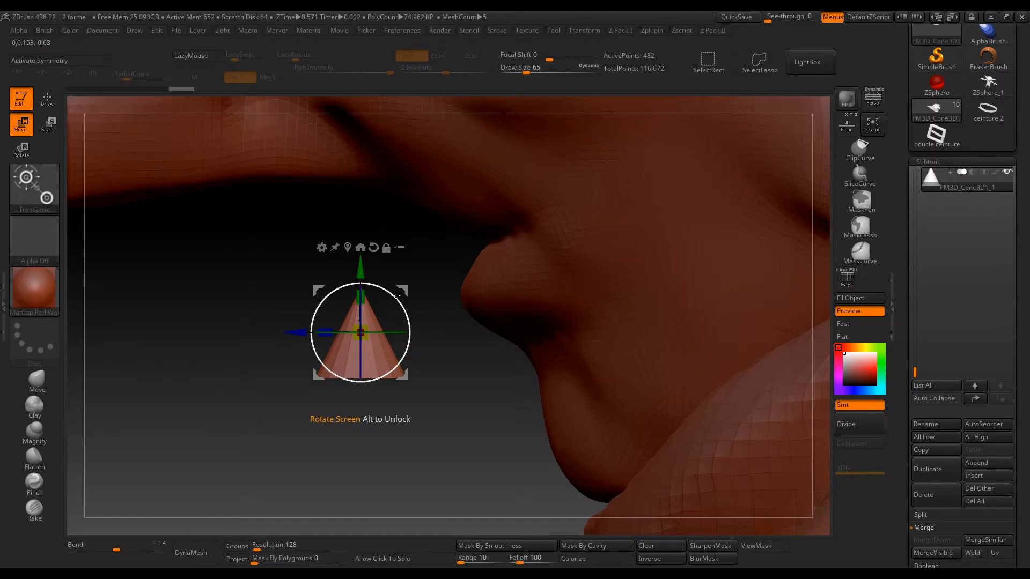
drag(394, 298, 387, 279)
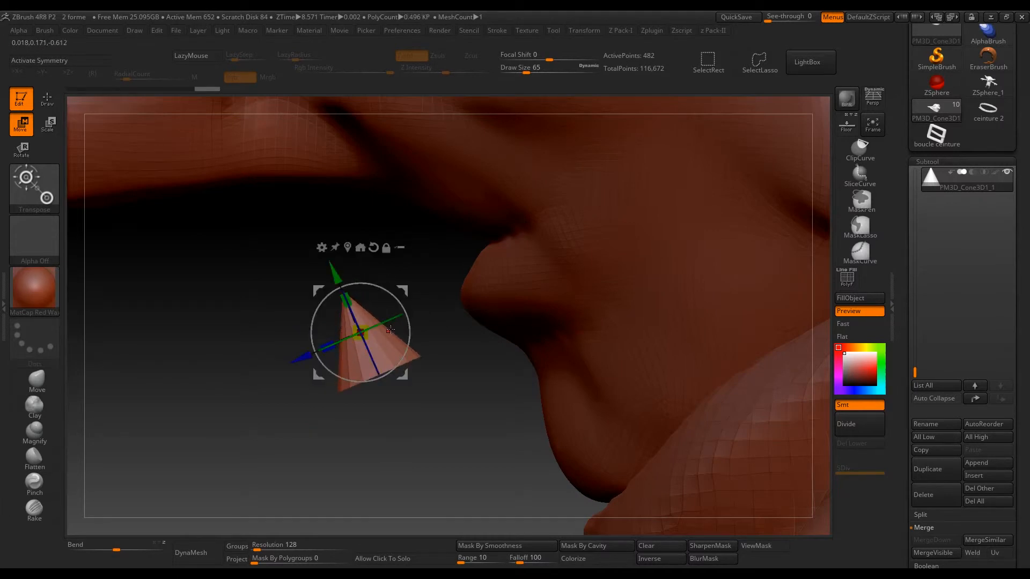
- Smooth the cone, bend it into a curved tooth with the Move brush and thicken it with the Inflat brush
key(q)
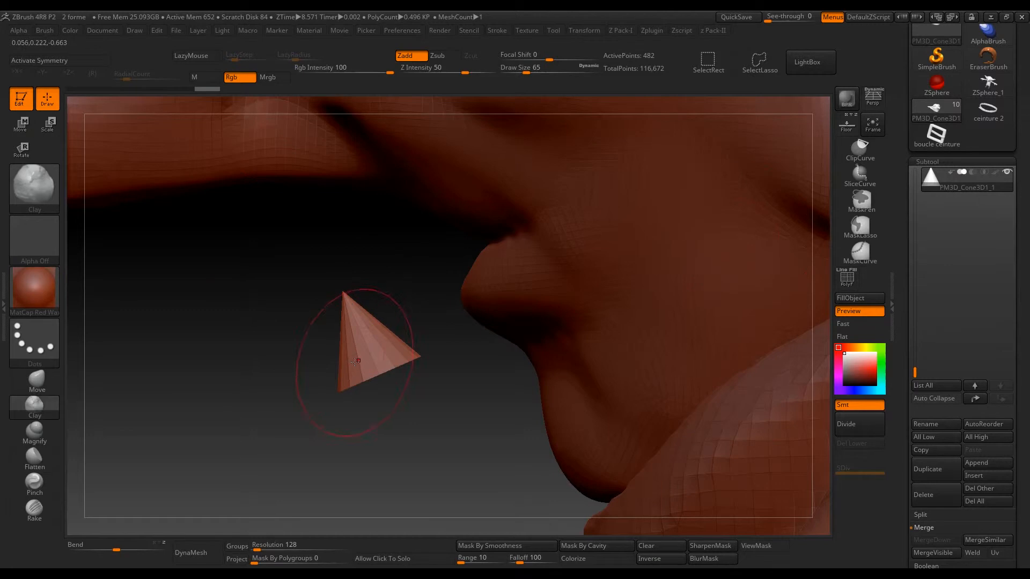
key(shift)
shift+drag(381, 348, 354, 324)
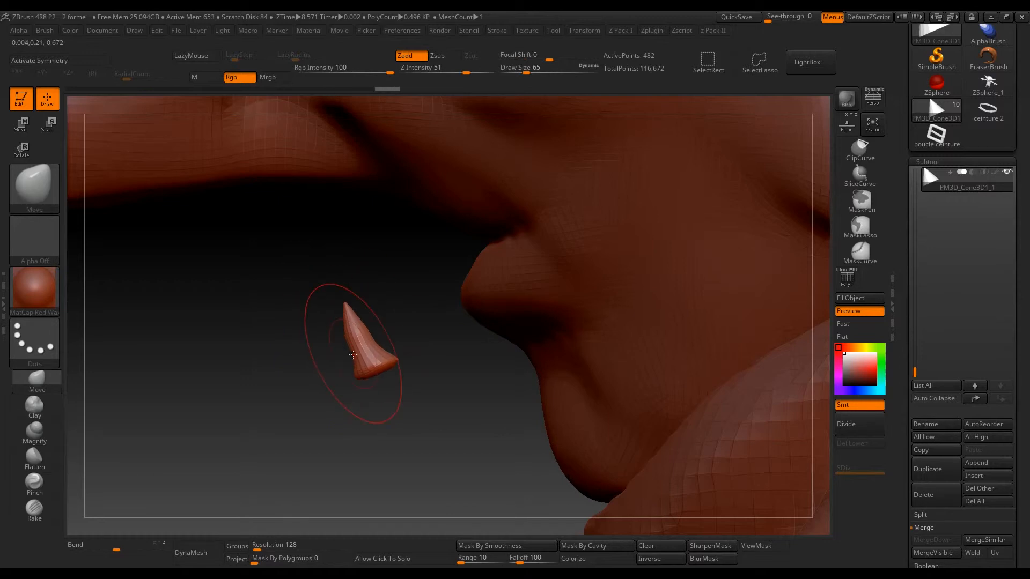
mouse_move(241, 352)
mouse_down()
mouse_move(356, 344)
mouse_move(365, 336)
mouse_up()
key(b)
key(i)
key(n)
drag(482, 423, 278, 413)
- Move the tooth onto the lower lip beside the nose and rotate it to follow the lip
key(w)
drag(335, 294, 449, 182)
right_drag(450, 181, 558, 185)
drag(467, 198, 576, 198)
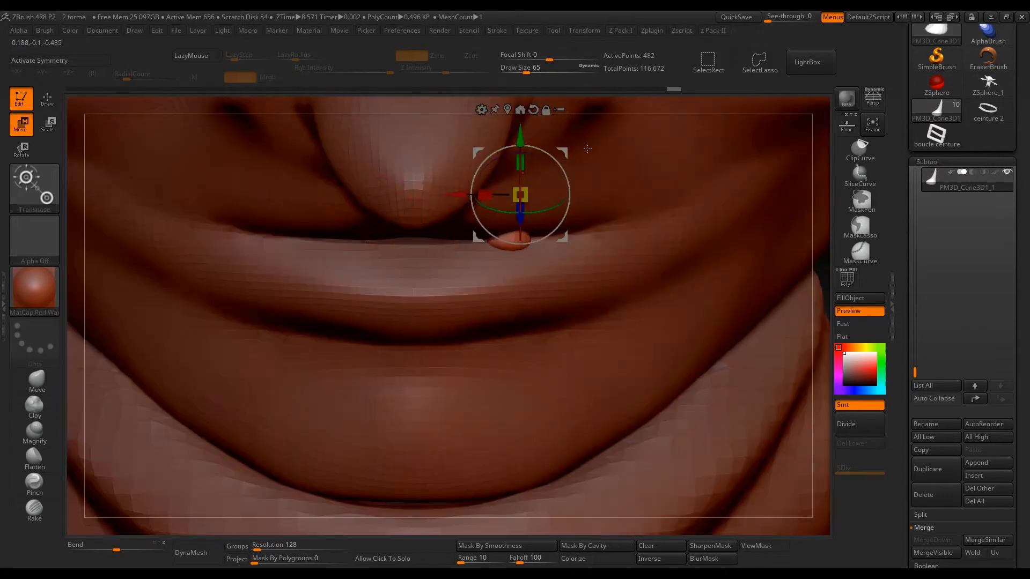
right_drag(576, 198, 472, 196)
drag(487, 167, 480, 198)
right_drag(559, 173, 572, 183)
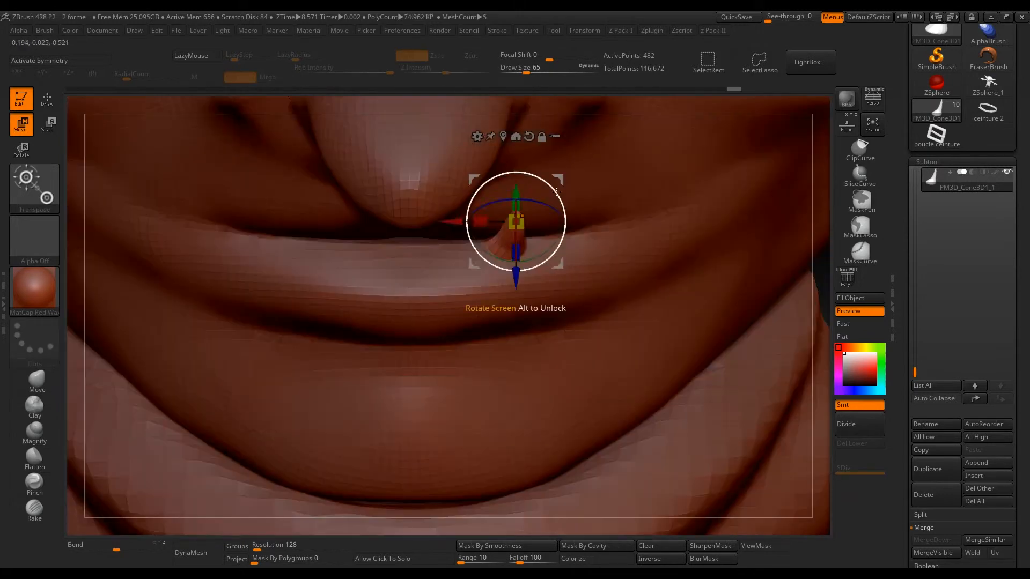
right_drag(529, 218, 552, 179)
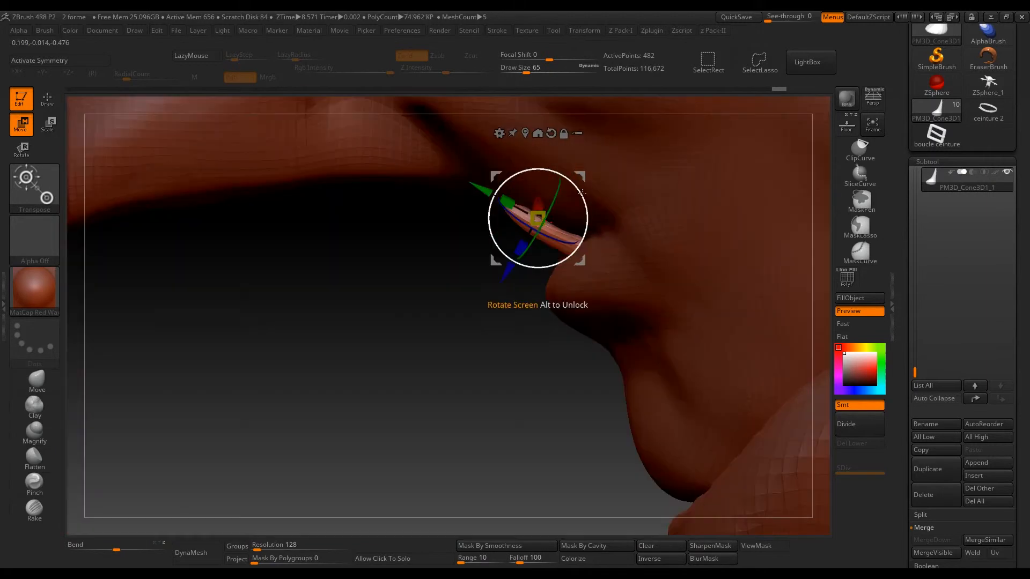
right_drag(540, 225, 623, 156)
right_drag(562, 177, 493, 238)
- Duplicate the tooth and place the angled copy beside the first on the lower lip
ctrl+drag(493, 238, 532, 236)
right_drag(533, 236, 609, 180)
right_drag(558, 247, 523, 241)
drag(538, 242, 538, 228)
right_drag(582, 212, 622, 225)
right_click(470, 315)
right_drag(568, 260, 622, 260)
drag(531, 314, 530, 320)
right_drag(616, 230, 515, 252)
- Add three more tooth copies towards the mouth corner, adjust their placement and clear the mask
ctrl+drag(485, 261, 596, 248)
right_drag(547, 306, 632, 252)
ctrl+drag(582, 256, 619, 241)
right_drag(619, 242, 529, 241)
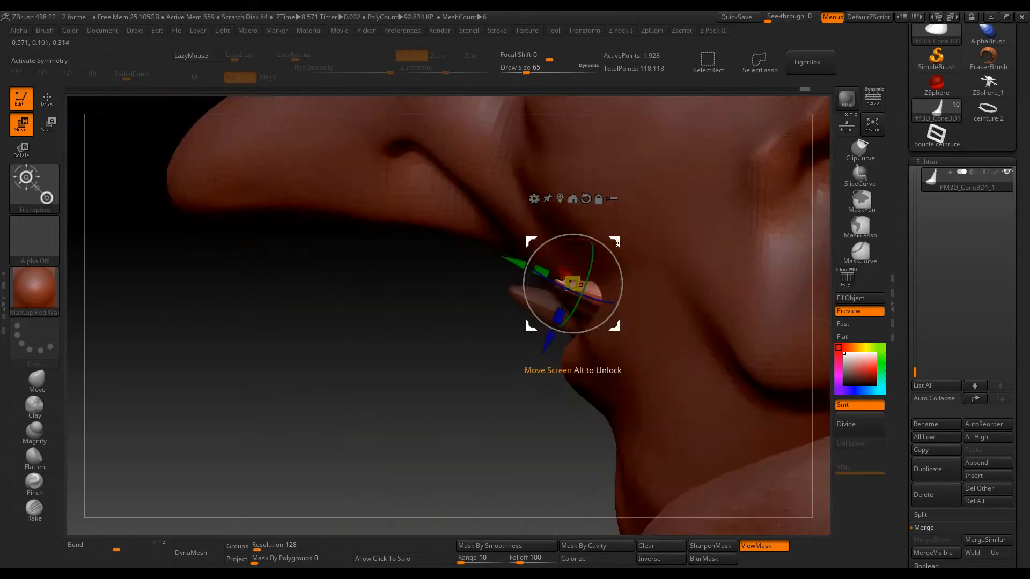
drag(528, 241, 572, 243)
right_drag(572, 243, 646, 247)
drag(662, 240, 653, 246)
right_drag(689, 235, 665, 252)
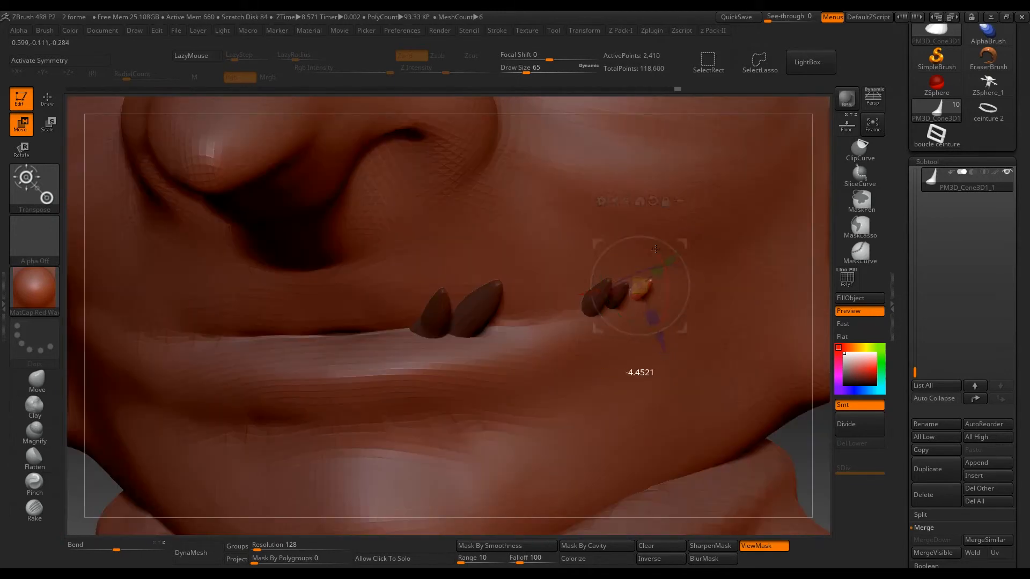
ctrl+right_drag(660, 349, 713, 375)
ctrl+drag(762, 386, 783, 408)
right_drag(761, 386, 708, 365)
- Duplicate the teeth subtool and mirror the copy with the Mirror deformation
click(932, 464)
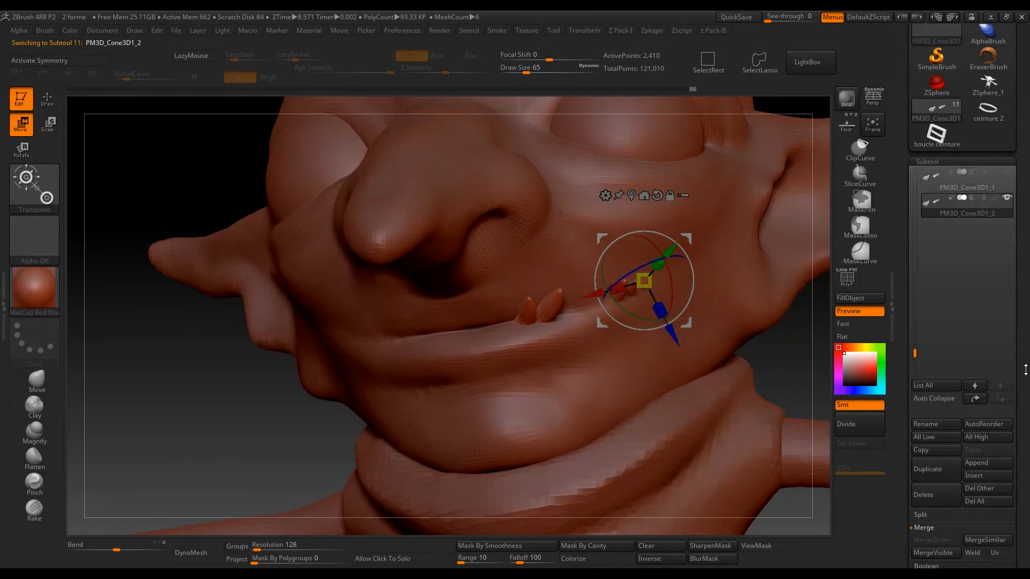
drag(1022, 464, 1024, 198)
click(942, 294)
drag(1025, 83, 1024, 288)
click(944, 73)
right_drag(751, 359, 815, 360)
- Duplicate the mirrored teeth subtool and apply the Mirror deformation to the new copy
drag(1022, 69, 1007, 253)
click(927, 299)
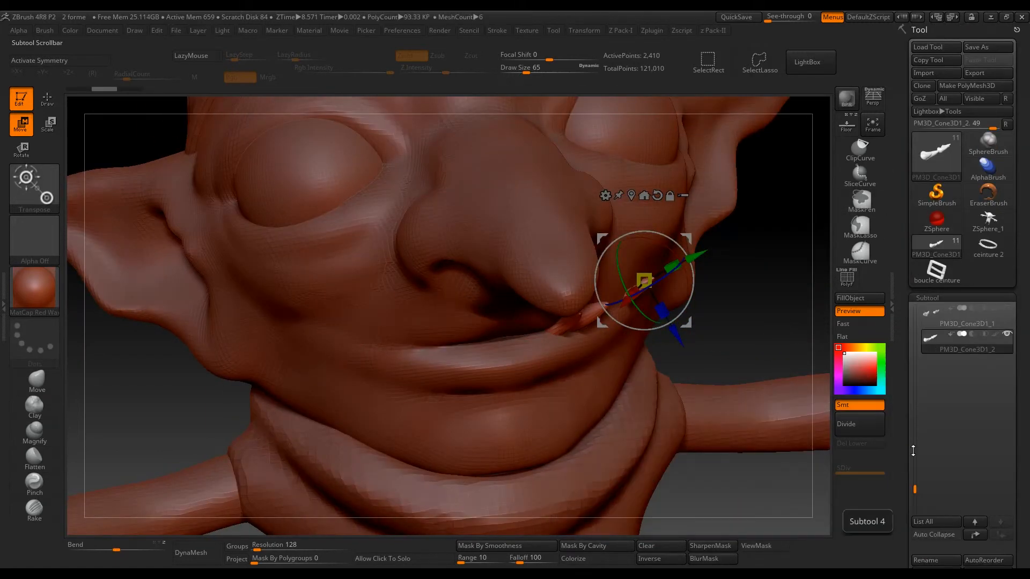
drag(1022, 375, 1022, 307)
click(927, 537)
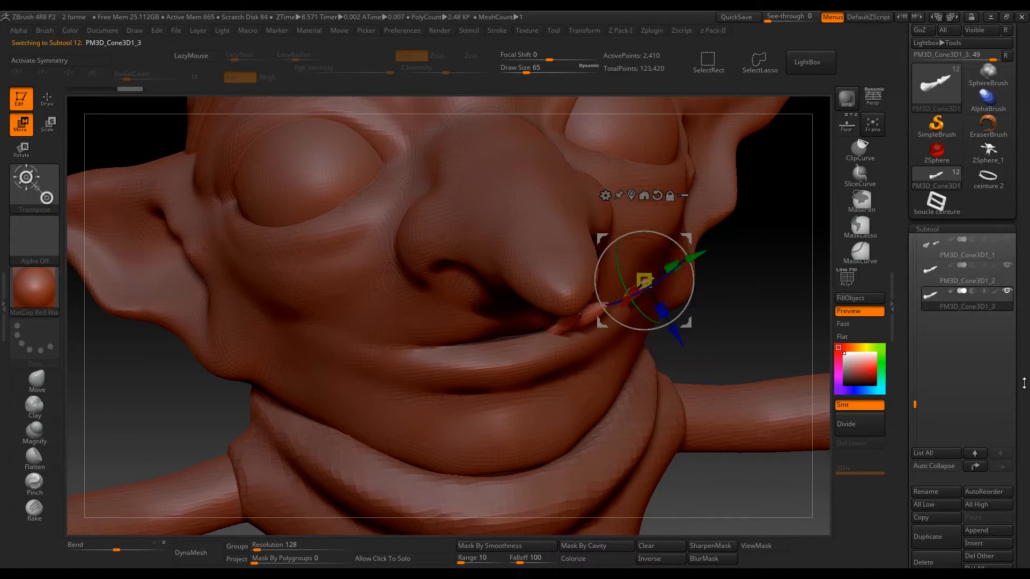
drag(1023, 379, 1022, 134)
click(932, 294)
drag(1021, 172, 1021, 365)
click(944, 64)
- Select the head subtool and build up the lips around the teeth with the Clay brush at draw size 56
right_drag(804, 214, 646, 284)
shift+right_drag(745, 328, 762, 284)
alt+click(473, 404)
right_drag(134, 249, 202, 249)
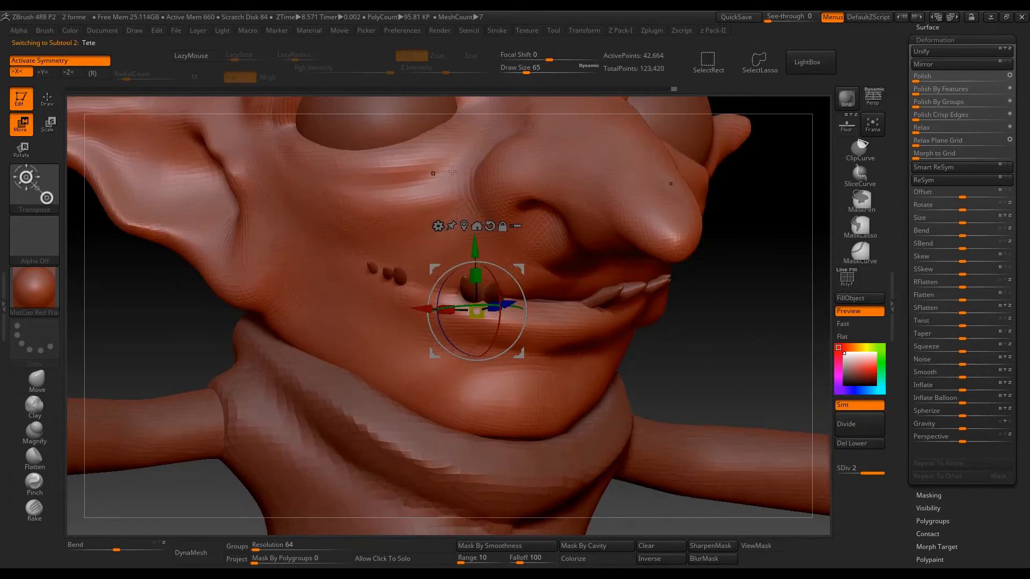
click(34, 405)
ctrl+right_drag(752, 375, 727, 352)
key(s)
drag(727, 353, 724, 354)
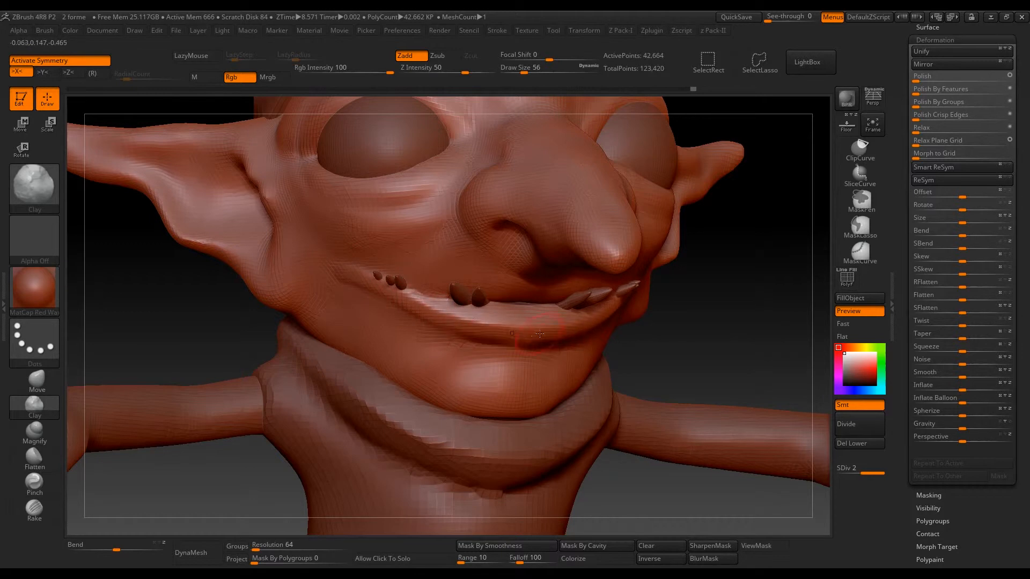
right_drag(688, 258, 598, 310)
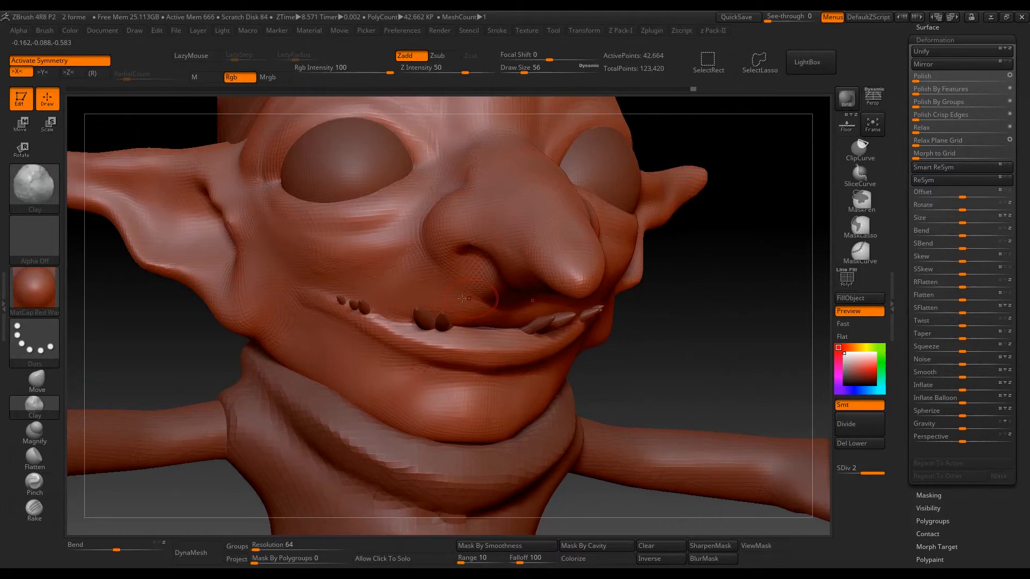
- Refine the upper lip with the Clay brush at draw size 54 and smooth it along the teeth
key(s)
drag(395, 313, 392, 314)
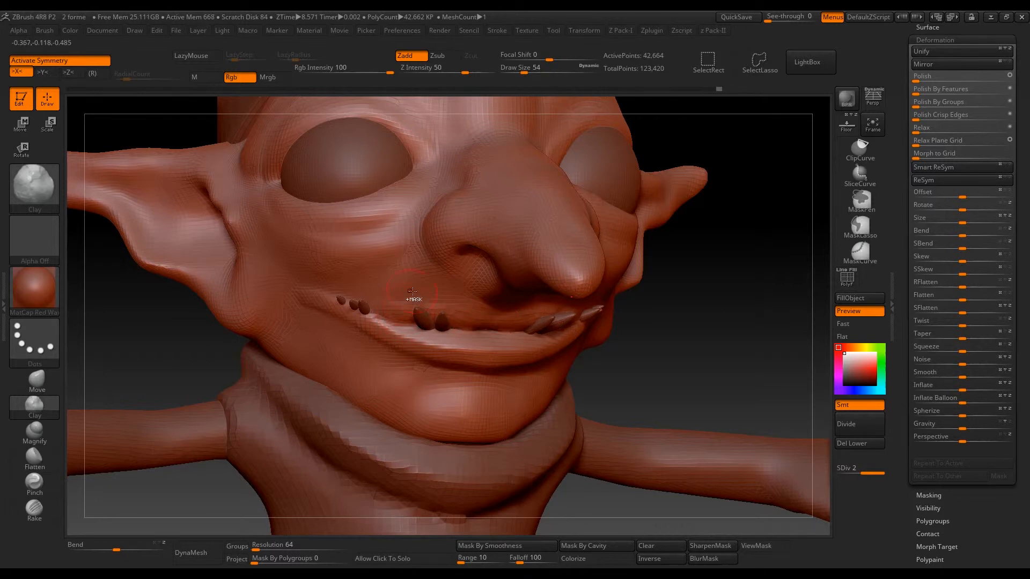
shift+drag(449, 320, 497, 318)
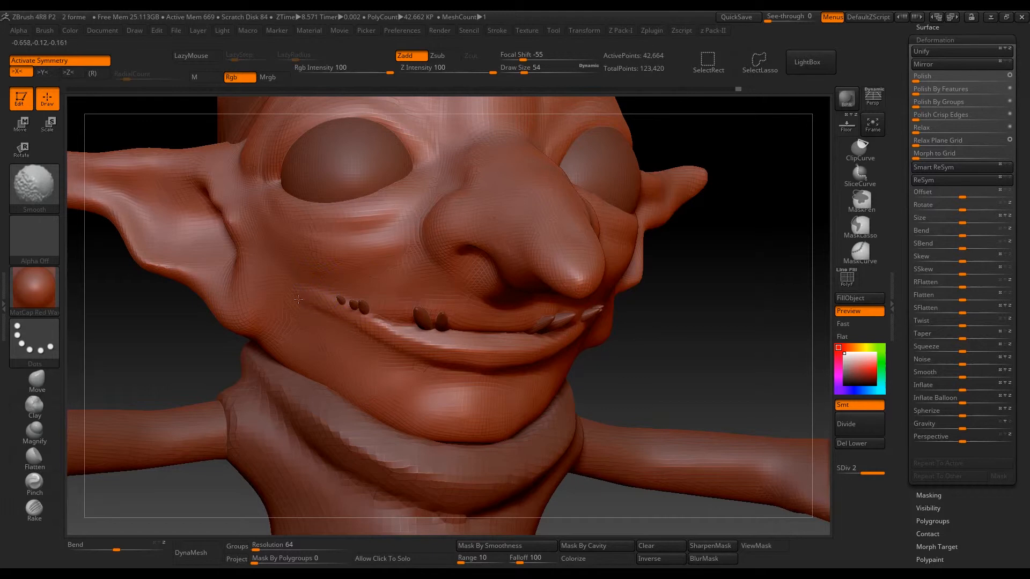
- Carve the mouth line and its corner with the DamStandard brush
mouse_move(743, 331)
mouse_down()
mouse_move(713, 334)
mouse_move(753, 335)
mouse_move(744, 336)
mouse_up()
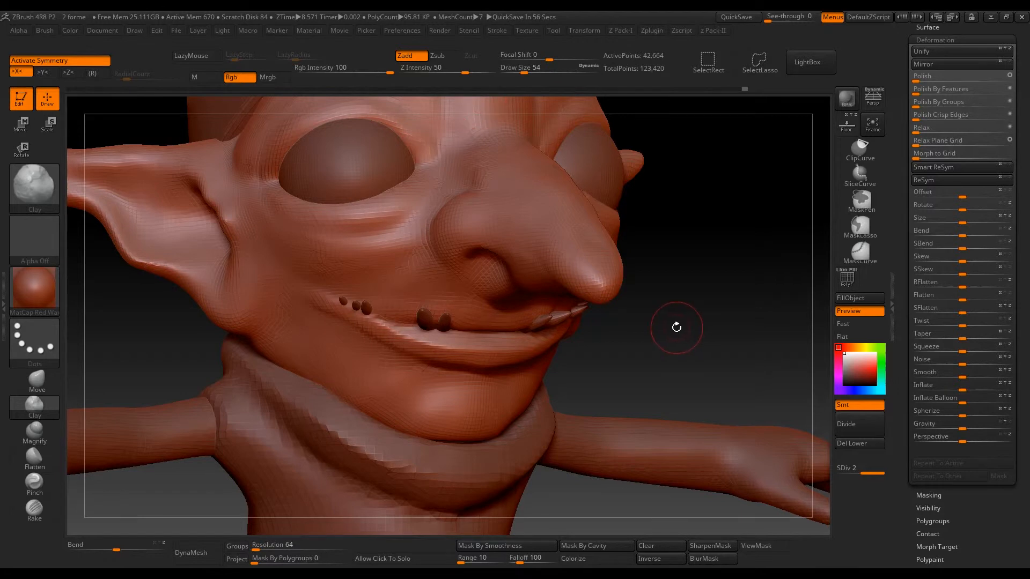
key(b)
key(d)
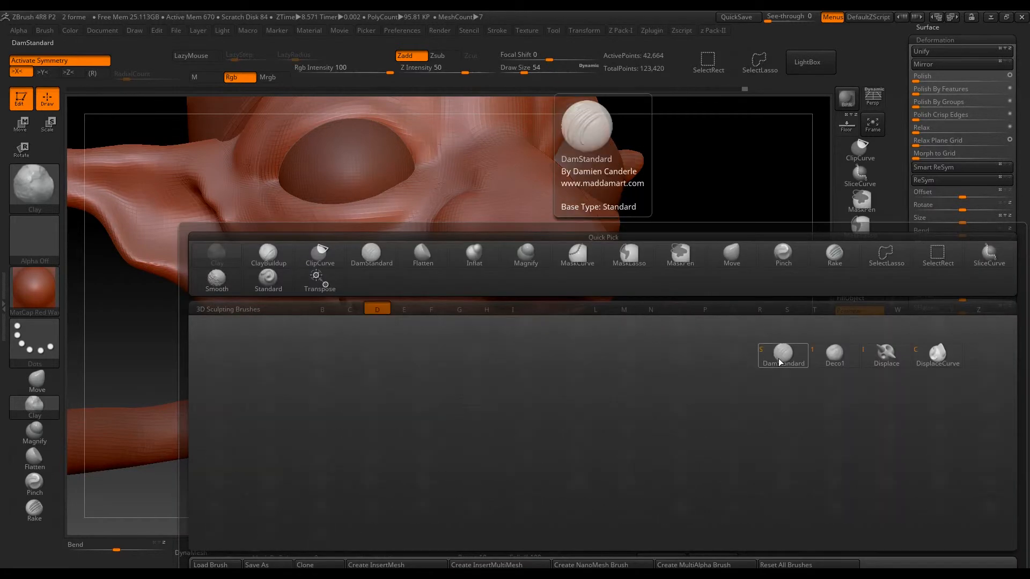
key(s)
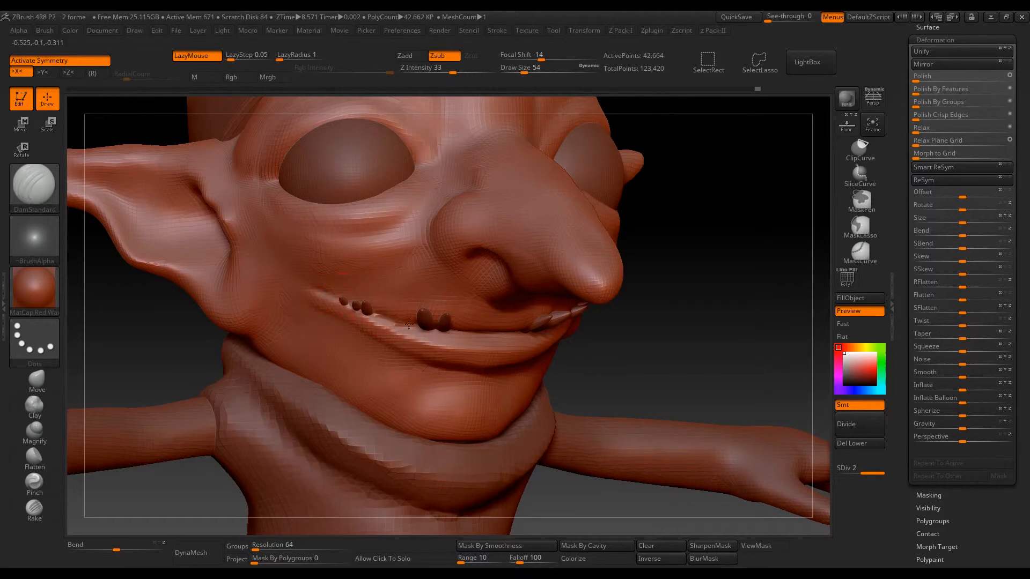
drag(347, 303, 342, 298)
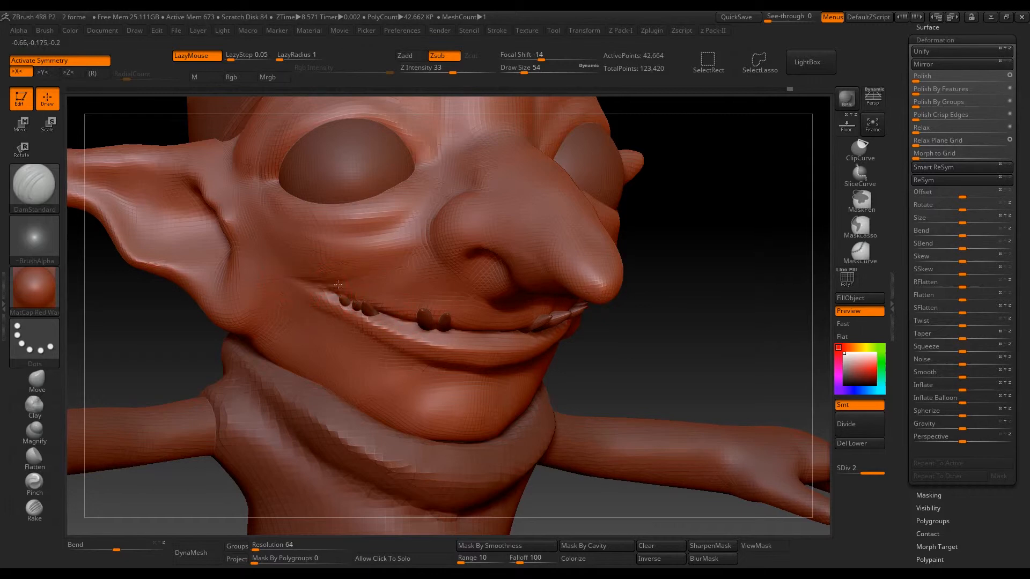
- Carve the cheek fold running from the side of the nose, using DamStandard with a LazyRadius of 73
drag(713, 316, 770, 342)
alt+drag(705, 209, 752, 280)
mouse_move(475, 277)
mouse_down()
mouse_move(402, 349)
mouse_move(499, 265)
mouse_up()
drag(680, 260, 684, 306)
key(ctrl)
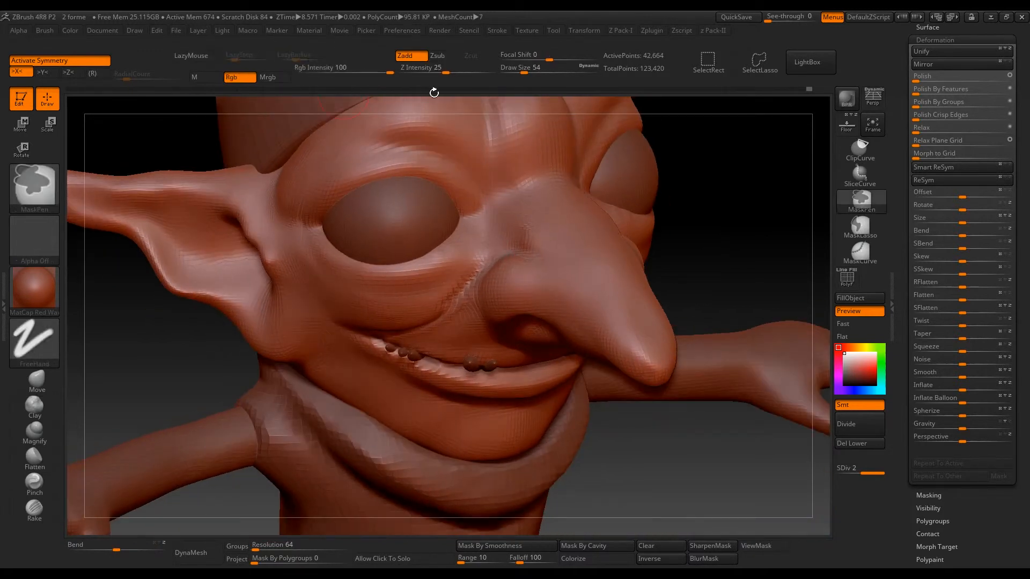
drag(694, 218, 354, 346)
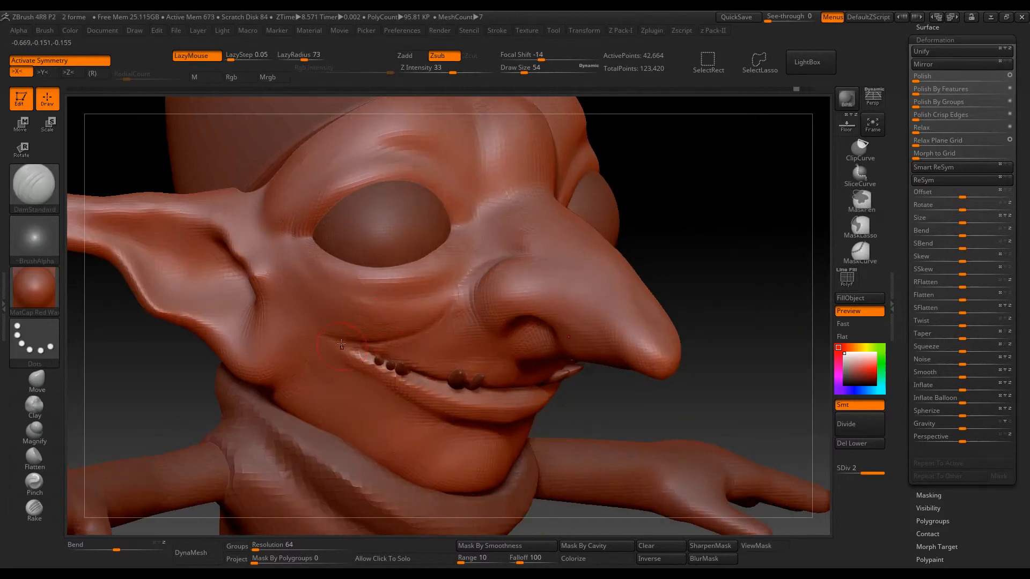
drag(471, 288, 514, 244)
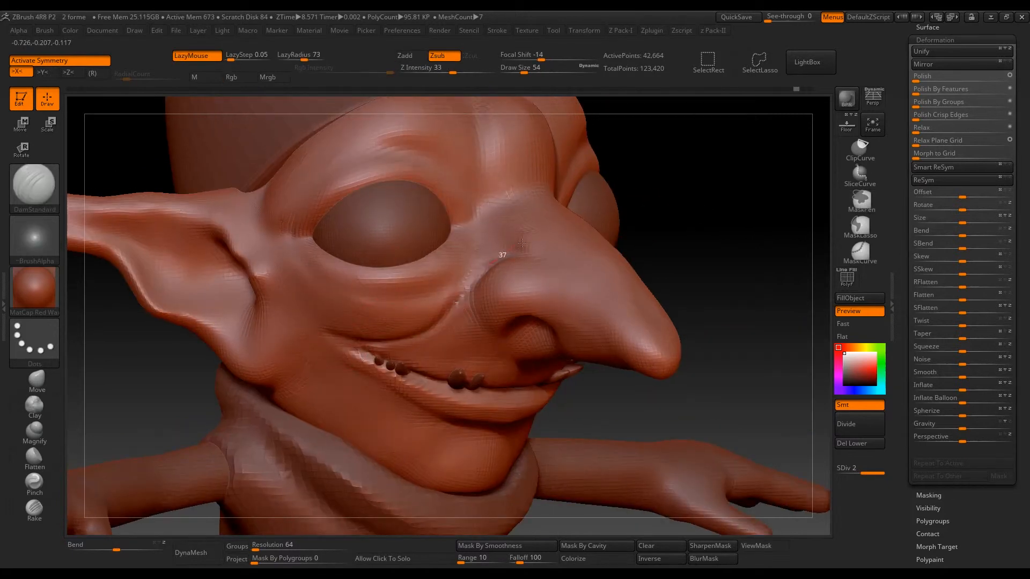
- Carve wrinkles under the eye and around its outer corner with DamStandard, undoing unwanted strokes
mouse_move(751, 300)
mouse_down()
mouse_move(719, 299)
mouse_move(748, 287)
mouse_up()
mouse_move(353, 305)
mouse_down()
mouse_move(440, 296)
mouse_move(475, 245)
mouse_move(477, 210)
mouse_up()
key(ctrl+z)
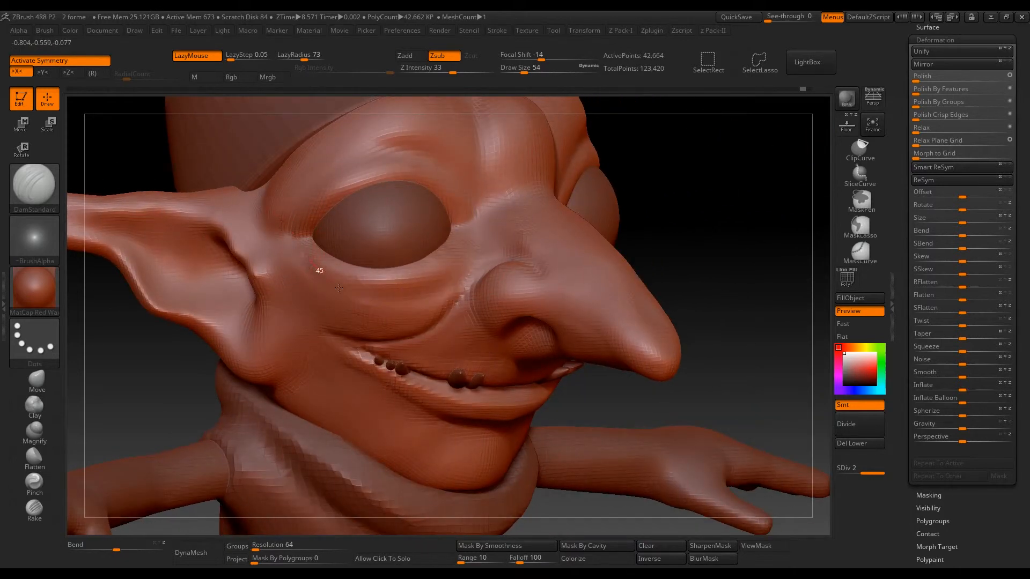
key(ctrl)
key(ctrl)
mouse_move(316, 267)
mouse_down()
mouse_move(390, 307)
mouse_move(452, 280)
mouse_up()
key(ctrl+z)
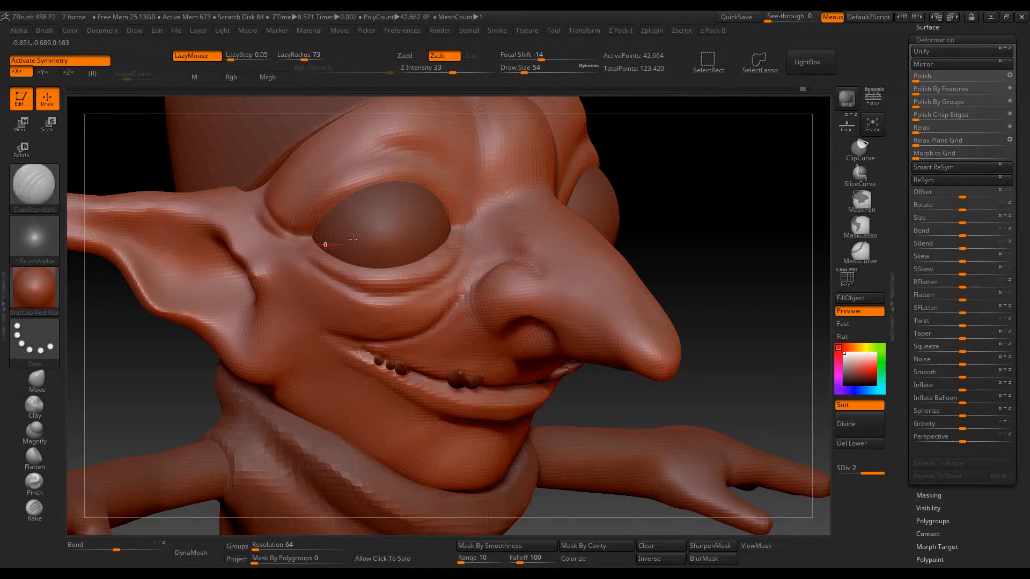
- Carve a crease from the eye's outer corner down the cheek and try extending it along the jaw
drag(278, 303, 304, 344)
key(ctrl+z)
drag(286, 243, 312, 333)
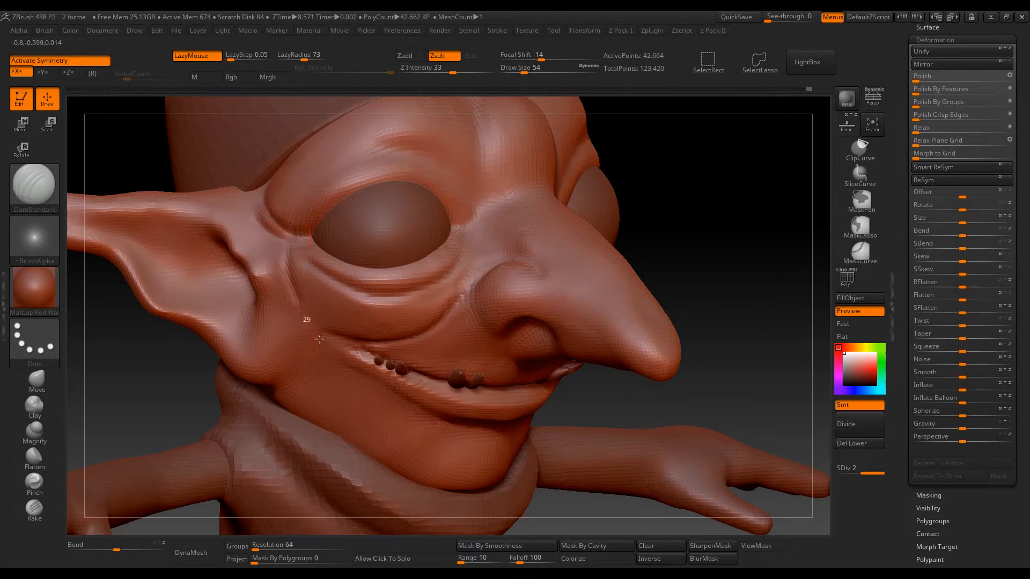
drag(356, 437, 520, 433)
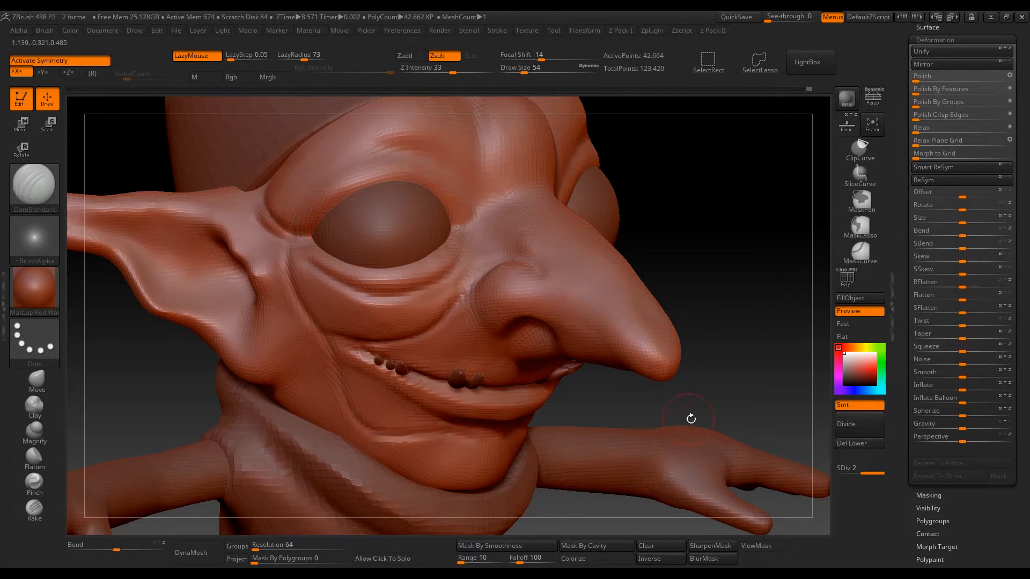
drag(724, 407, 682, 405)
right_drag(524, 323, 315, 254)
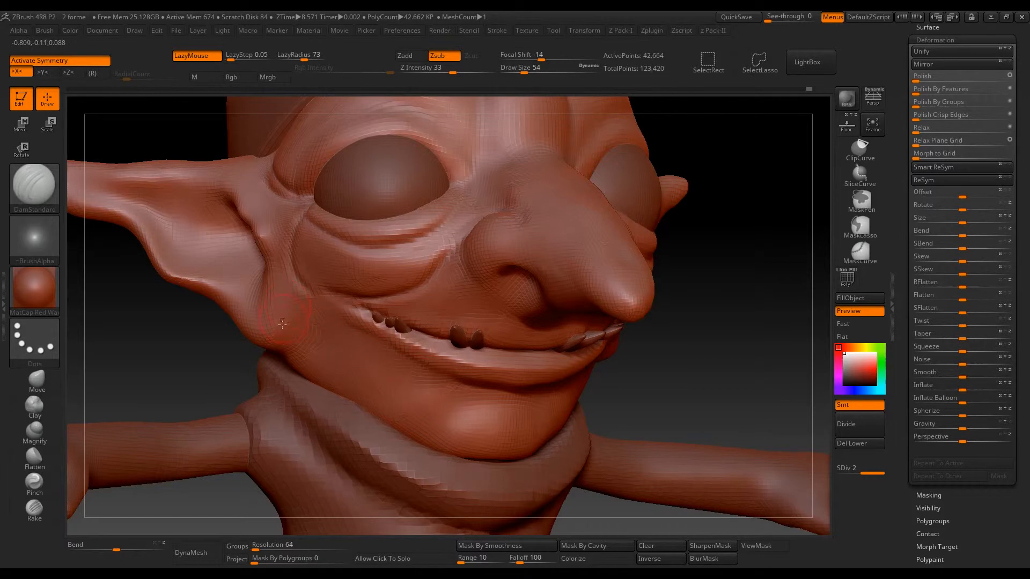
- Carve folds inside the pointed ear with the DamStandard brush, redoing the first stroke
alt+right_drag(295, 252, 391, 304)
drag(171, 240, 336, 274)
key(ctrl+z)
drag(171, 240, 341, 250)
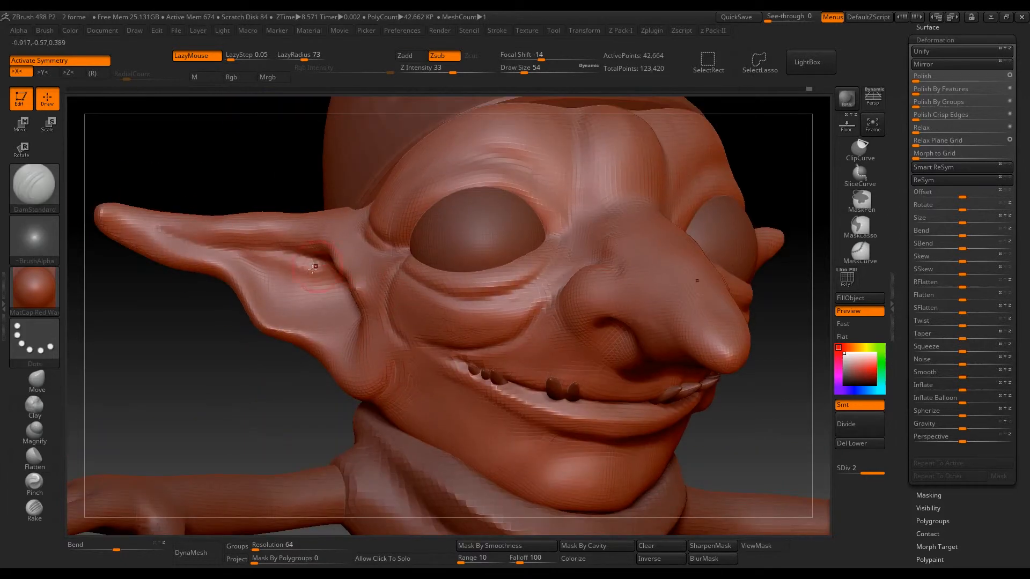
drag(266, 279, 333, 334)
- Carve wrinkles across the brow above the eye with the DamStandard brush
right_drag(390, 213, 608, 286)
mouse_move(469, 202)
mouse_down()
mouse_move(466, 268)
mouse_move(533, 258)
mouse_up()
right_drag(726, 327, 529, 289)
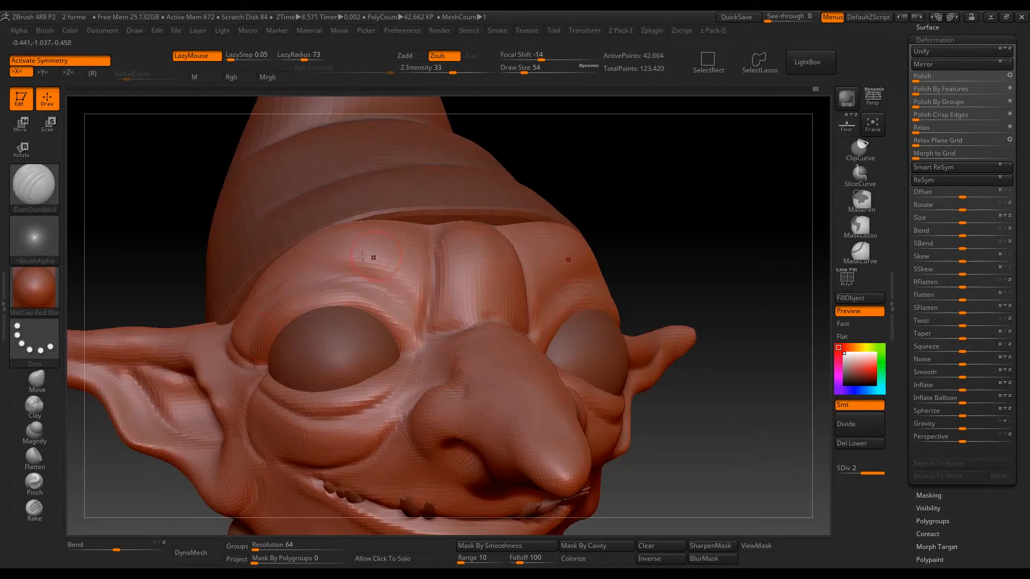
mouse_move(345, 269)
mouse_down()
mouse_move(383, 291)
mouse_move(427, 345)
mouse_up()
- Carve creases from the mouth corner across the cheek and down to the jaw with DamStandard, and soften them with Smooth
mouse_move(769, 318)
alt+right_down()
mouse_move(756, 297)
mouse_move(779, 344)
mouse_move(779, 230)
mouse_move(815, 287)
alt+right_up()
right_drag(792, 414, 774, 391)
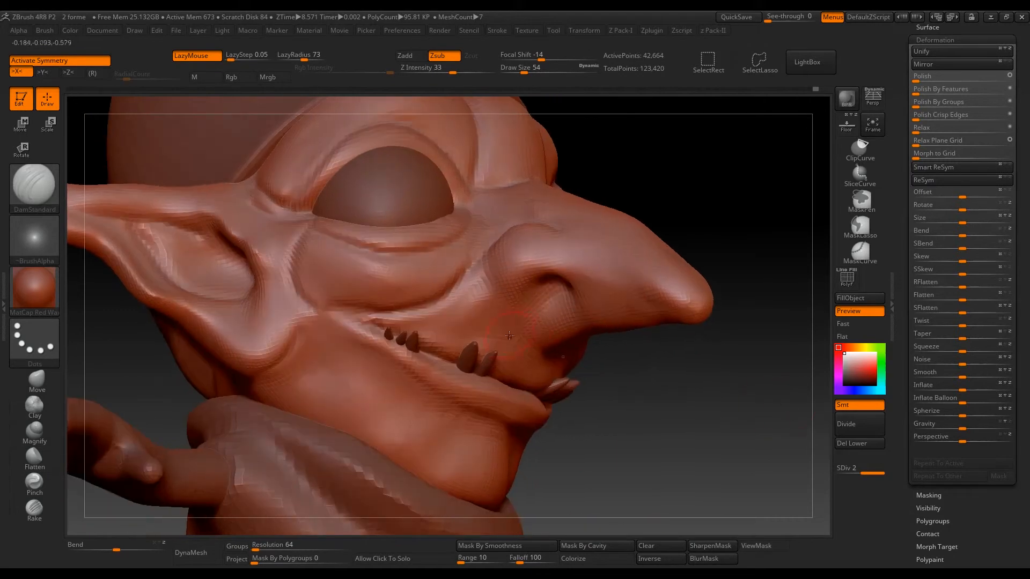
right_drag(732, 417, 701, 409)
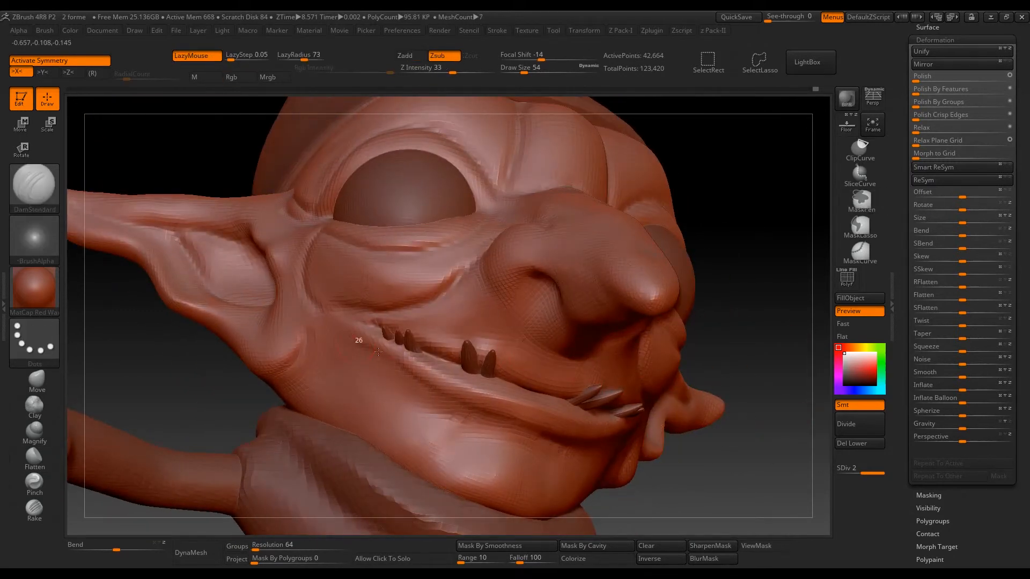
right_drag(574, 456, 663, 415)
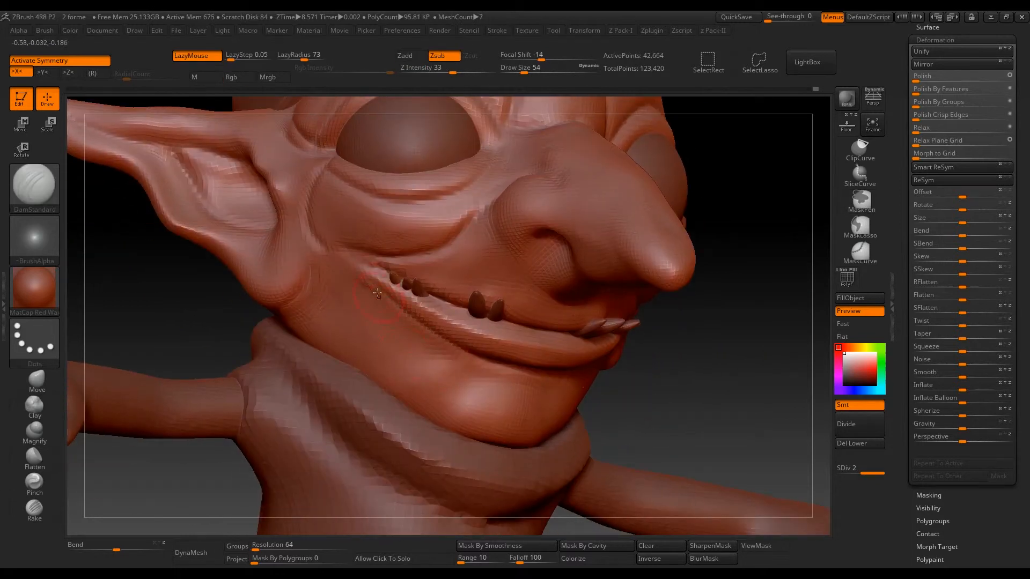
drag(445, 392, 545, 378)
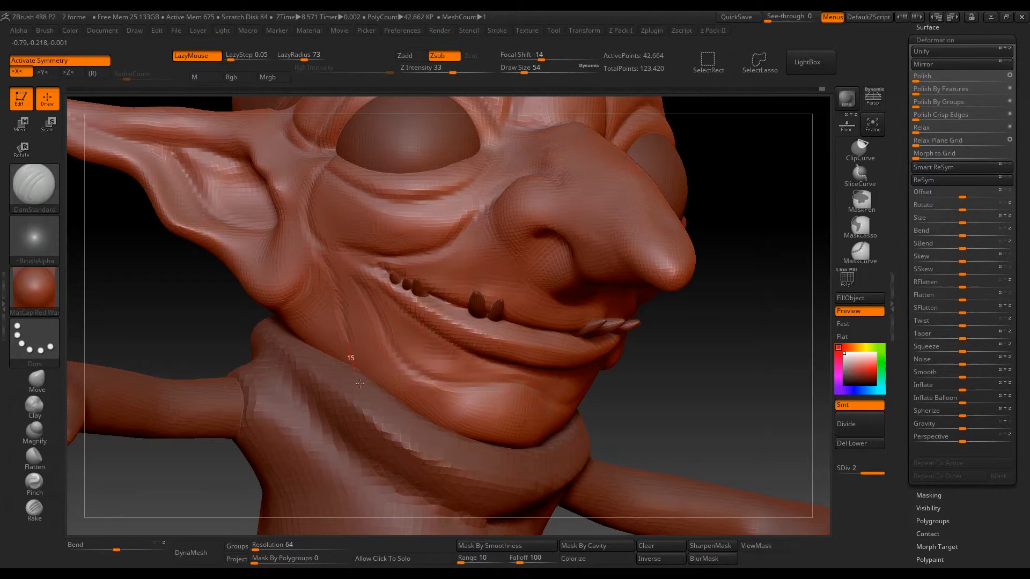
right_drag(585, 451, 350, 332)
key(shift)
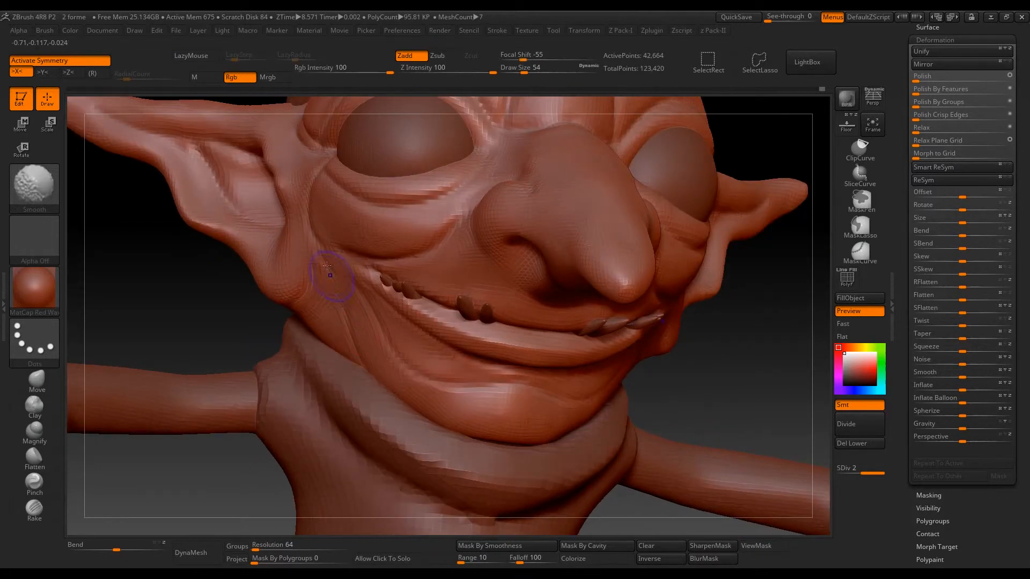
key(shift)
- Carve wrinkles on the side of the nose bridge and smooth the cheek beside the nostril
alt+drag(753, 326, 711, 401)
right_drag(580, 208, 453, 244)
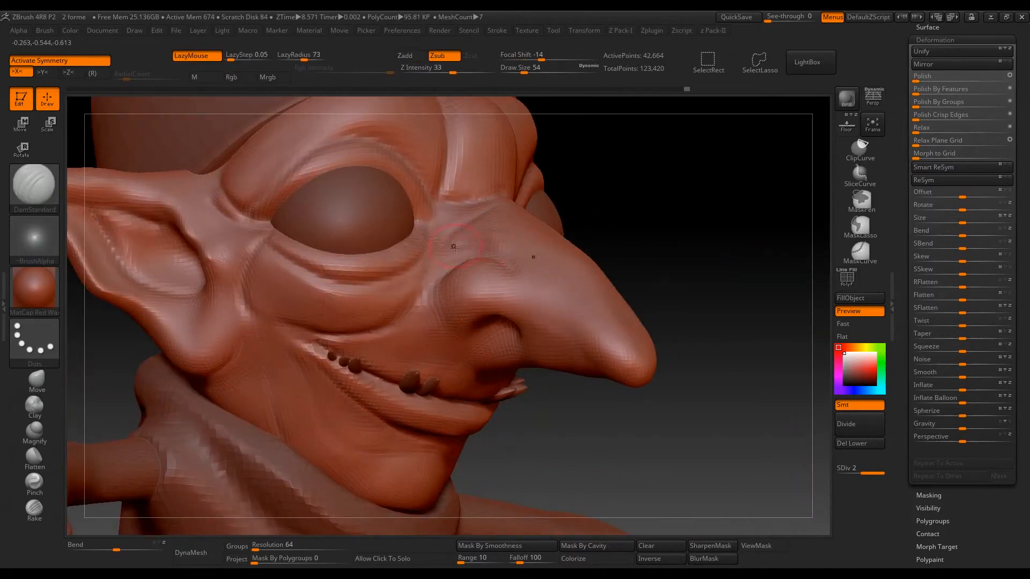
right_drag(517, 261, 444, 286)
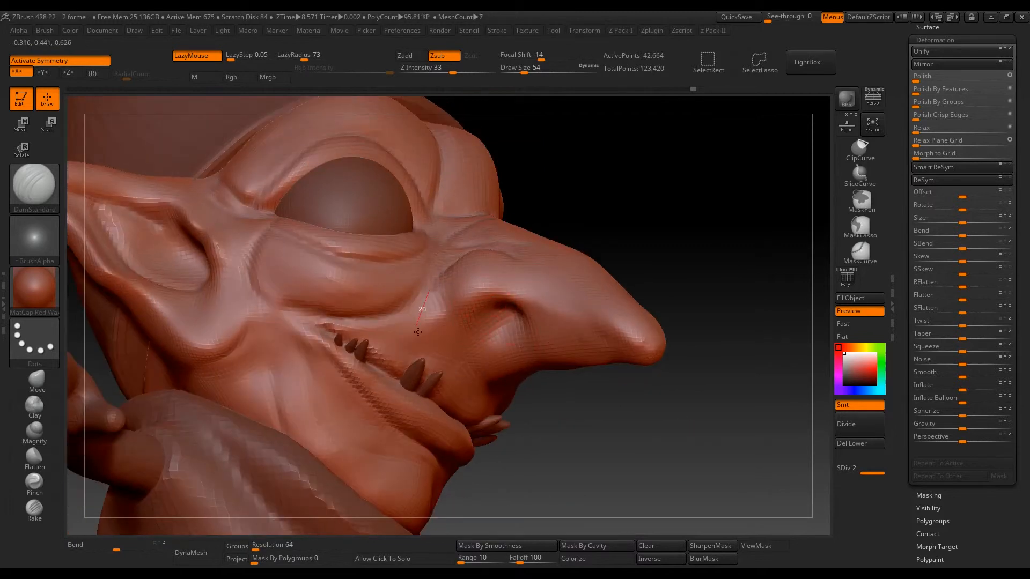
mouse_move(445, 316)
shift+mouse_down()
mouse_move(435, 275)
mouse_move(520, 364)
shift+mouse_up()
drag(638, 451, 586, 442)
drag(382, 314, 457, 319)
mouse_move(643, 346)
right_down()
mouse_move(726, 436)
mouse_move(728, 321)
mouse_move(727, 376)
right_up()
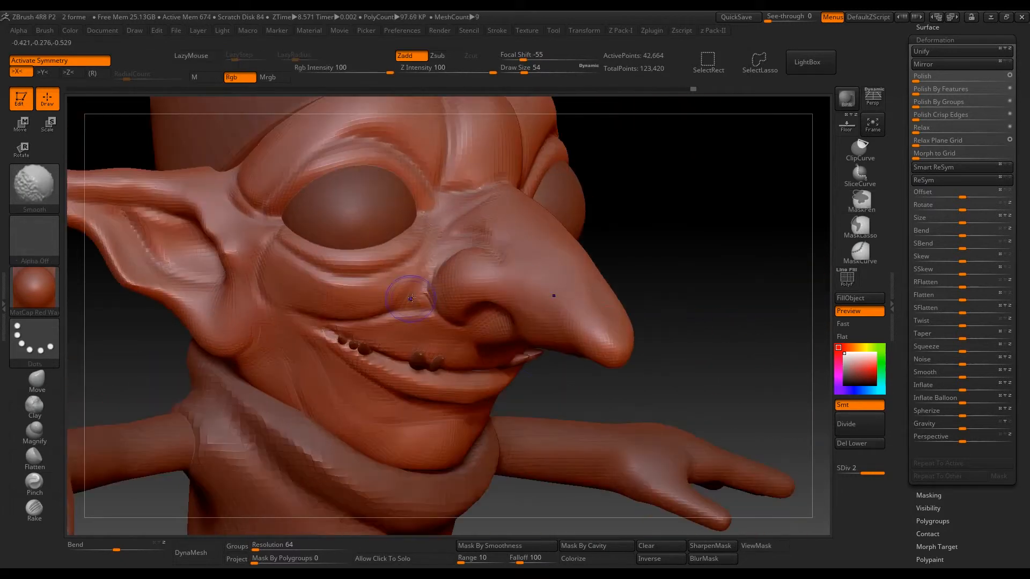
mouse_move(596, 474)
right_down()
mouse_move(678, 340)
mouse_move(660, 301)
mouse_move(682, 303)
mouse_move(682, 364)
right_up()
- Reshape the brow fold and the eyelids around the eye with the Move brush, adjusting the draw size
click(37, 380)
key(s)
drag(422, 213, 445, 221)
drag(390, 162, 402, 170)
right_drag(402, 169, 494, 155)
key(s)
drag(330, 179, 347, 168)
right_drag(347, 168, 306, 169)
drag(417, 172, 426, 177)
mouse_move(412, 179)
right_down()
mouse_move(451, 179)
mouse_move(365, 194)
right_up()
drag(387, 253, 394, 249)
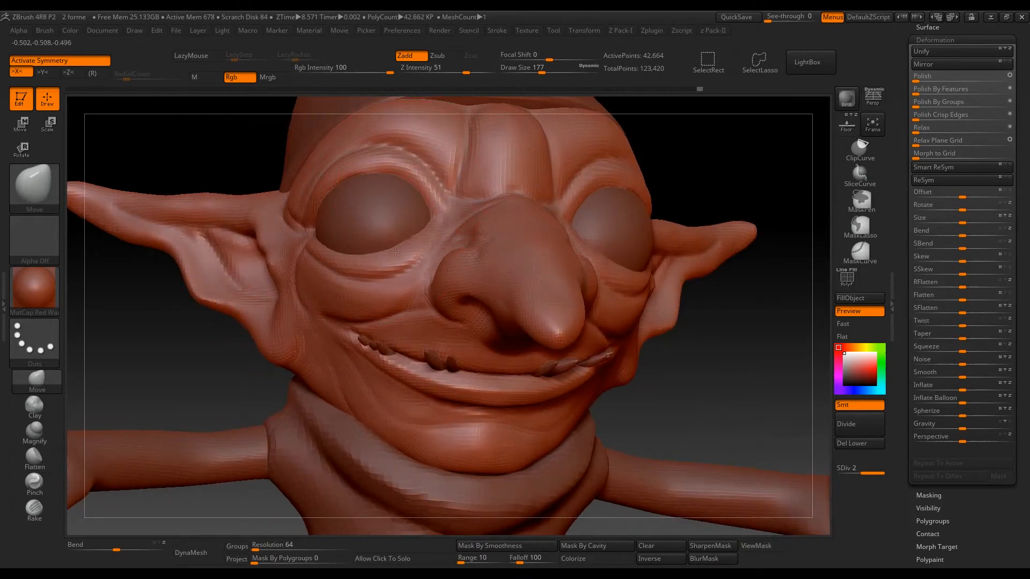
- Reshape the lower ear and the side of the jaw with the Move brush at varying draw sizes
ctrl+right_drag(713, 354, 761, 349)
key(s)
drag(323, 342, 321, 352)
key(s)
key(s)
drag(280, 395, 270, 396)
drag(271, 395, 288, 386)
mouse_move(288, 386)
right_down()
mouse_move(354, 391)
mouse_move(305, 398)
right_up()
drag(311, 411, 316, 407)
mouse_move(316, 408)
right_down()
mouse_move(370, 410)
mouse_move(300, 415)
right_up()
key(s)
drag(352, 421, 347, 421)
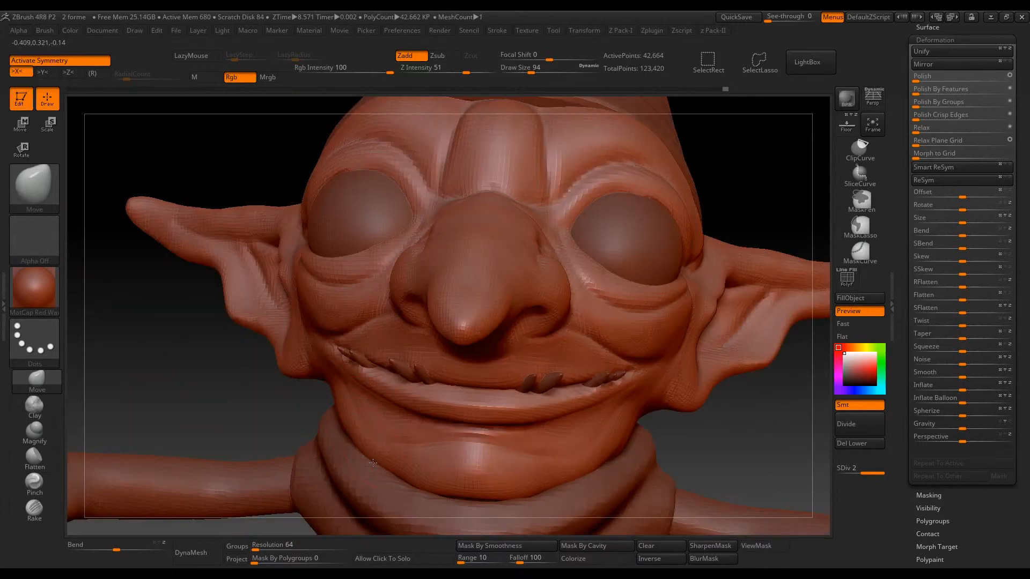
- Adjust the chin and lower jaw outline with the Move brush
mouse_move(354, 444)
right_down()
mouse_move(545, 460)
mouse_move(505, 462)
mouse_move(493, 474)
right_up()
drag(460, 482, 464, 471)
right_drag(464, 472, 501, 472)
right_click(471, 472)
key(s)
drag(570, 424, 585, 424)
right_drag(443, 453, 316, 462)
- Set the Move brush's Z Intensity to 0
key(u)
drag(391, 378, 349, 378)
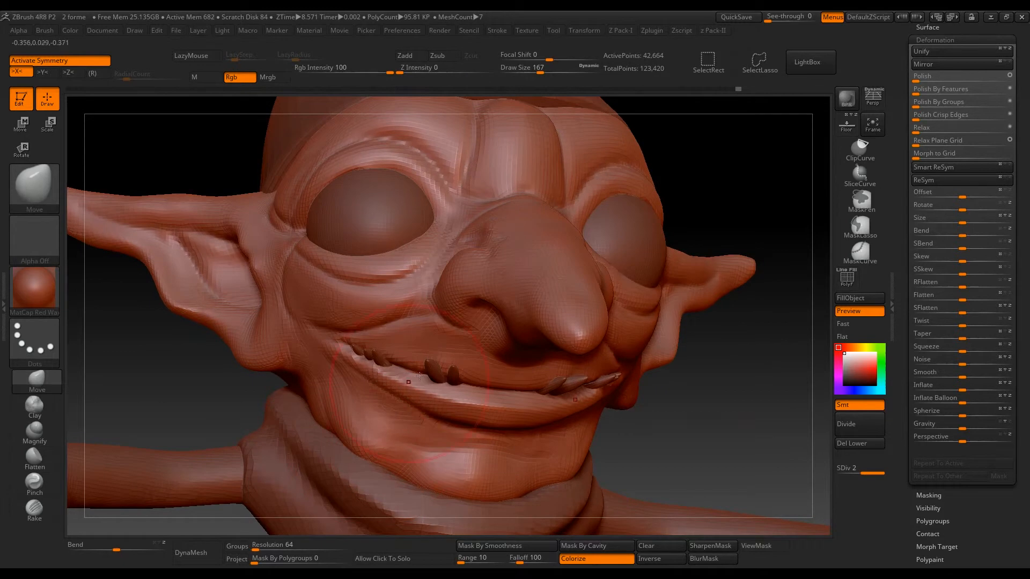
right_drag(401, 396, 650, 411)
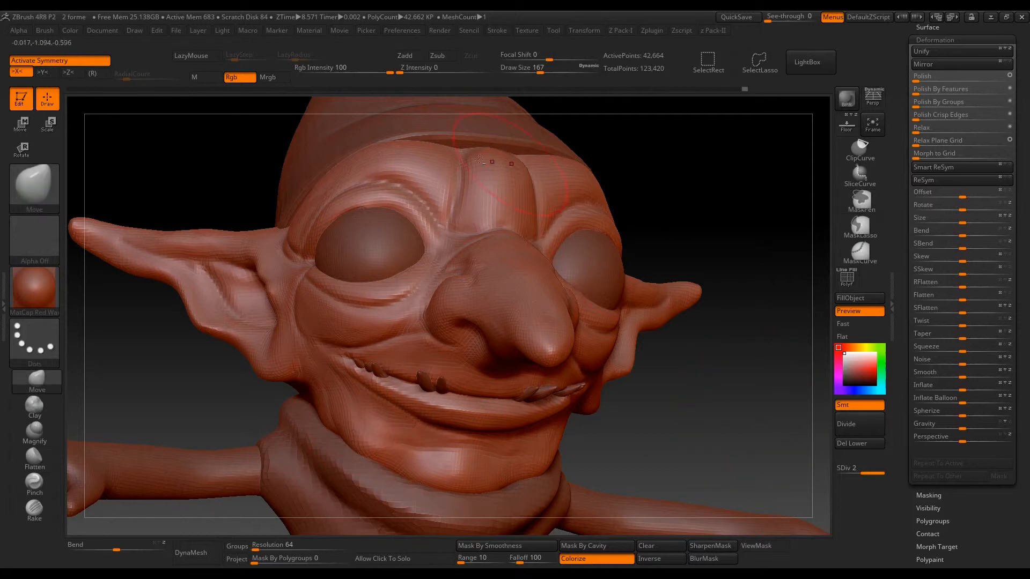
- Select the cone hat subtool and enable Zadd for the Move brush
alt+click(517, 114)
alt+right_drag(517, 114, 497, 244)
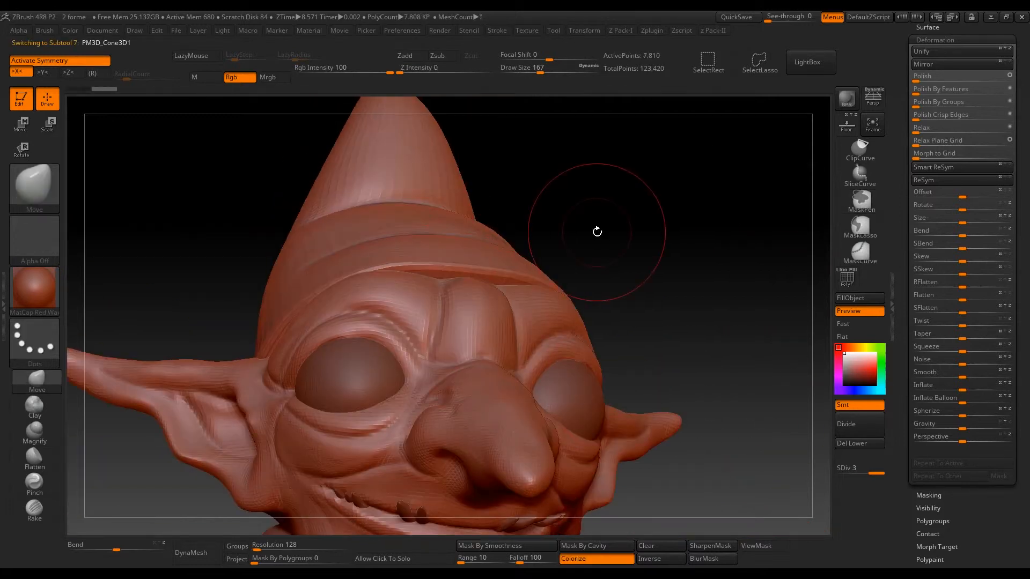
click(411, 57)
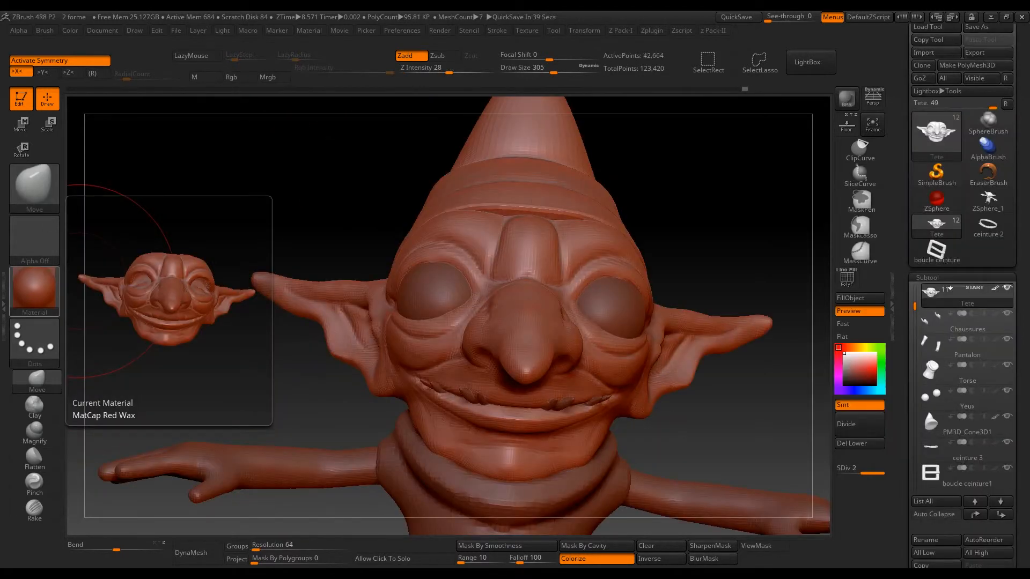
- Carve creases behind the ear and onto the side of the neck with the DamStandard brush
mouse_move(253, 270)
mouse_down()
mouse_move(246, 255)
mouse_move(184, 228)
mouse_move(308, 209)
mouse_move(275, 212)
mouse_move(345, 185)
mouse_up()
mouse_move(414, 281)
mouse_down()
mouse_move(372, 297)
mouse_move(345, 103)
mouse_move(429, 183)
mouse_move(540, 232)
mouse_move(464, 278)
mouse_up()
key(b)
key(d)
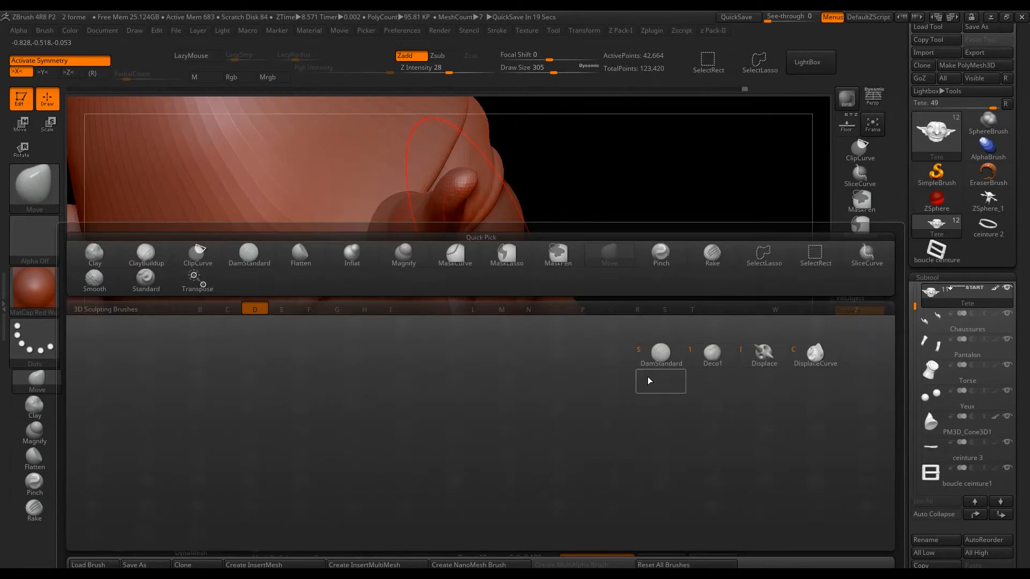
key(s)
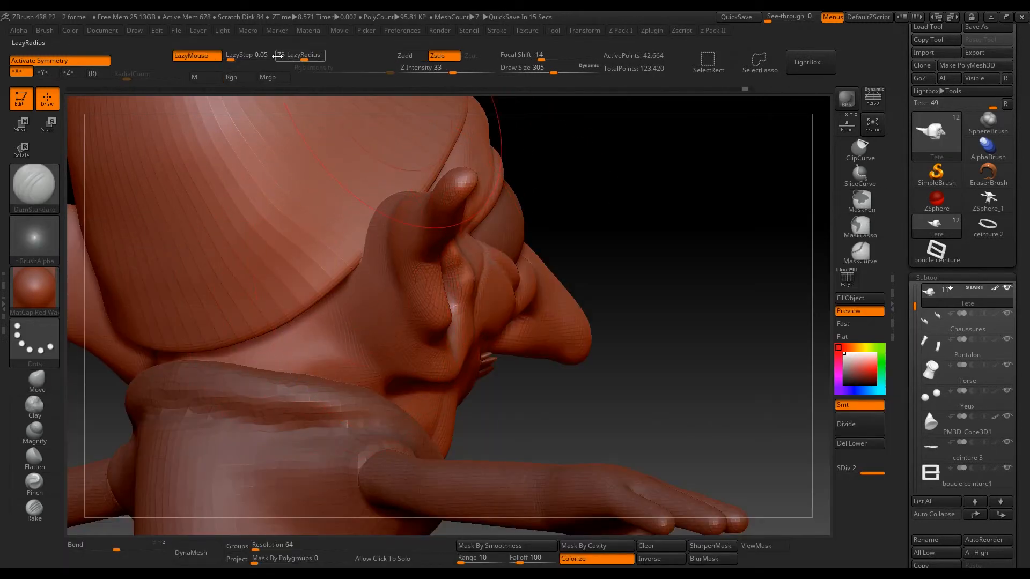
drag(352, 281, 451, 390)
mouse_move(671, 375)
mouse_down()
mouse_move(563, 349)
mouse_move(616, 363)
mouse_up()
drag(306, 336, 403, 340)
mouse_move(697, 429)
mouse_down()
mouse_move(579, 408)
mouse_move(622, 397)
mouse_move(547, 383)
mouse_up()
- Carve folds below the earlobe and along the jaw with DamStandard at draw sizes 145 and 101, and smooth them
key(s)
mouse_move(464, 376)
mouse_down()
mouse_move(473, 377)
mouse_move(453, 376)
mouse_up()
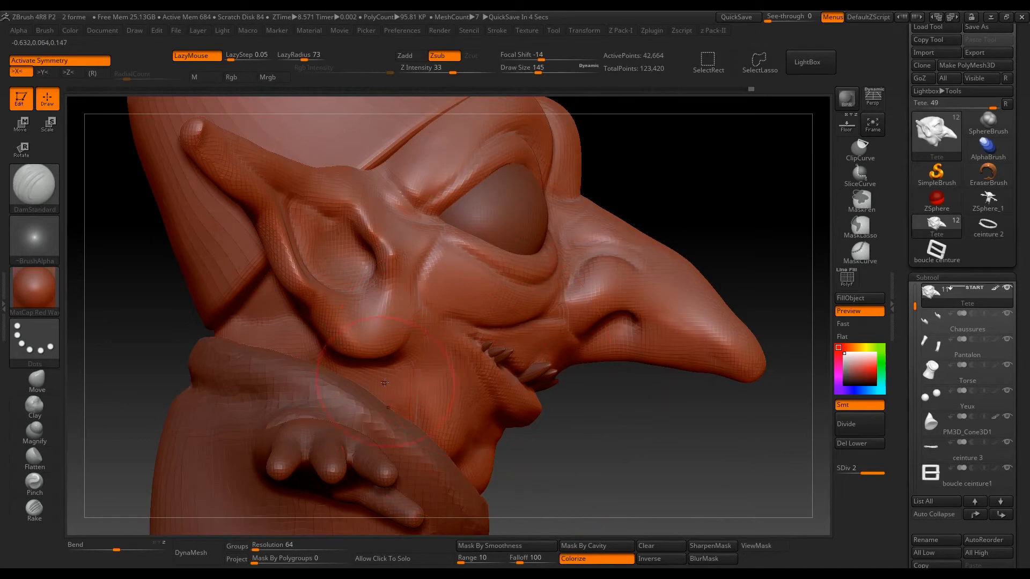
drag(390, 383, 388, 396)
drag(600, 407, 515, 383)
key(s)
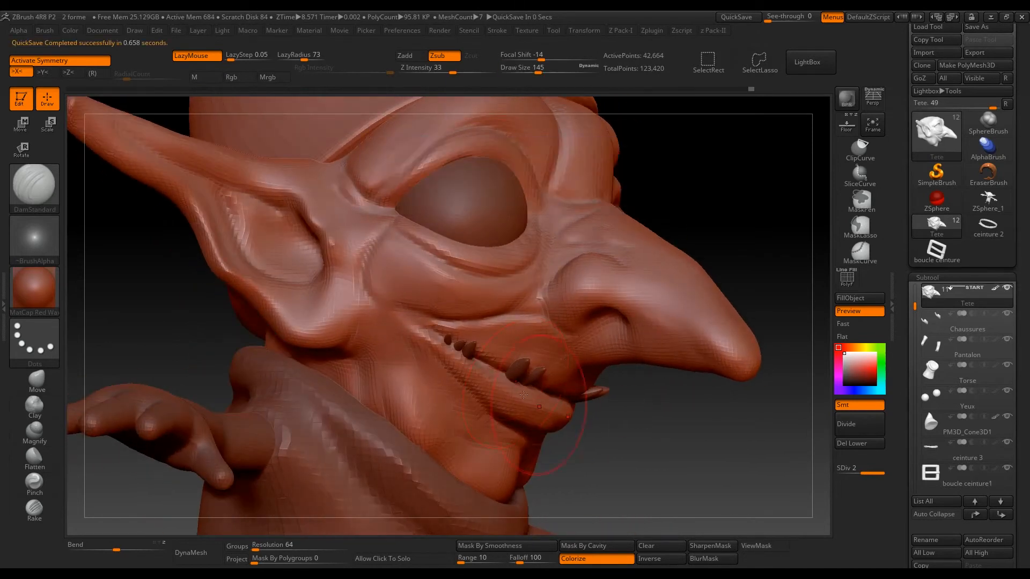
drag(655, 434, 579, 429)
key(s)
drag(414, 368, 429, 411)
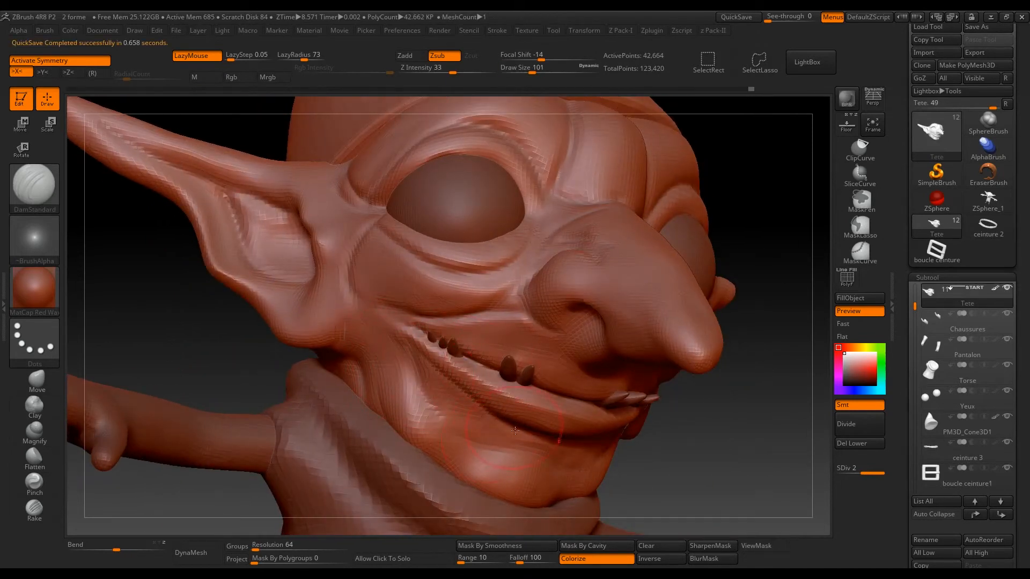
key(shift)
- Reshape the outer edge of the cheek beside the ear with the Move brush at draw size 154
click(29, 381)
mouse_move(563, 301)
right_down()
mouse_move(456, 290)
mouse_move(528, 266)
mouse_move(482, 262)
right_up()
key(s)
drag(483, 263, 489, 262)
mouse_move(489, 262)
ctrl+right_down()
mouse_move(427, 258)
mouse_move(360, 309)
ctrl+right_up()
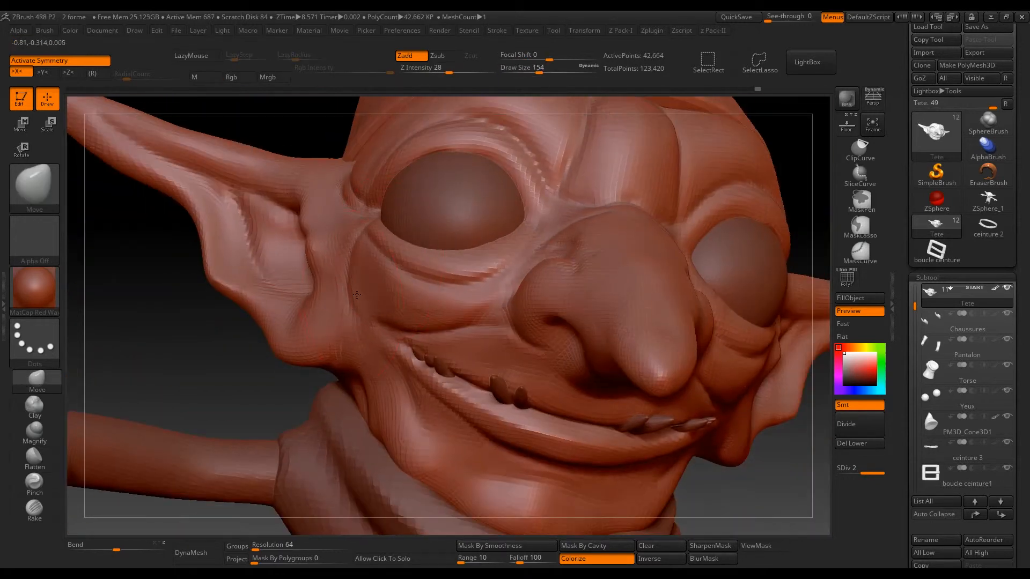
drag(343, 287, 359, 288)
right_drag(359, 289, 408, 293)
- Refine the cheek fold between the outer eye corner and the mouth with the Move brush at draw size 74
key(s)
drag(395, 292, 350, 268)
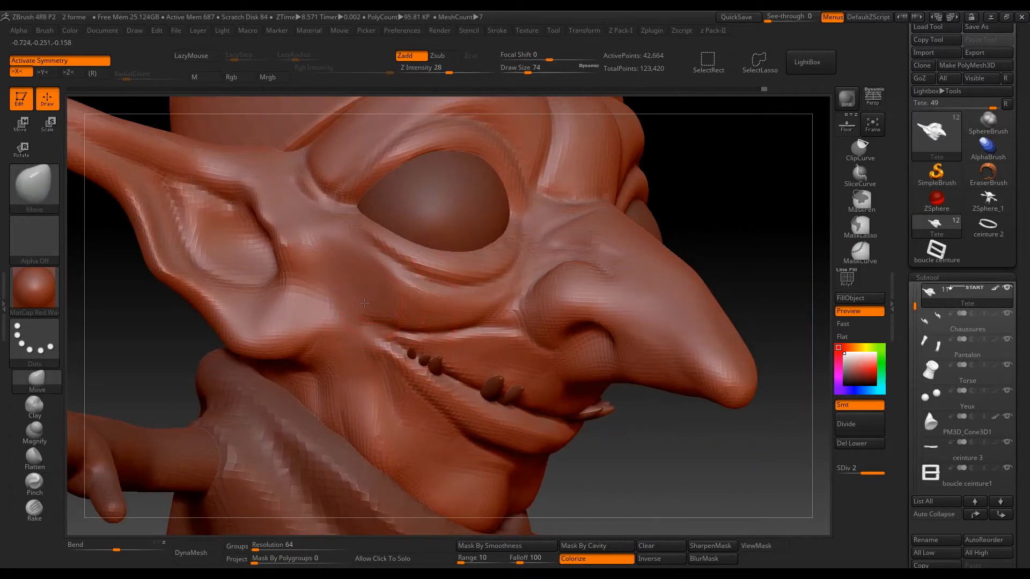
right_drag(370, 303, 362, 309)
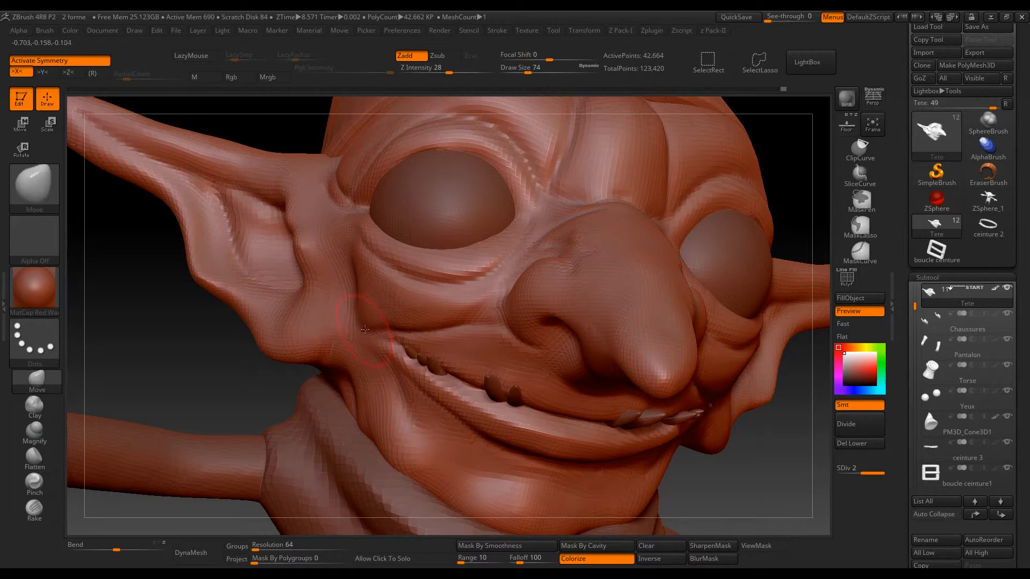
right_drag(378, 382, 330, 375)
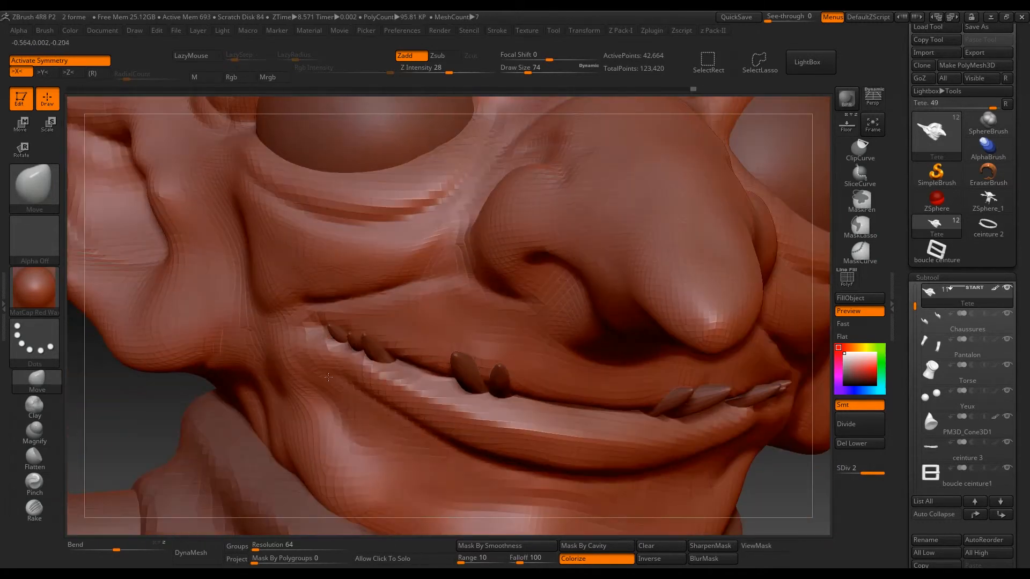
- Carve fine creases around the mouth corner with DamStandard at draw size 46 and LazyRadius 17, smoothing the skin below
key(b)
key(d)
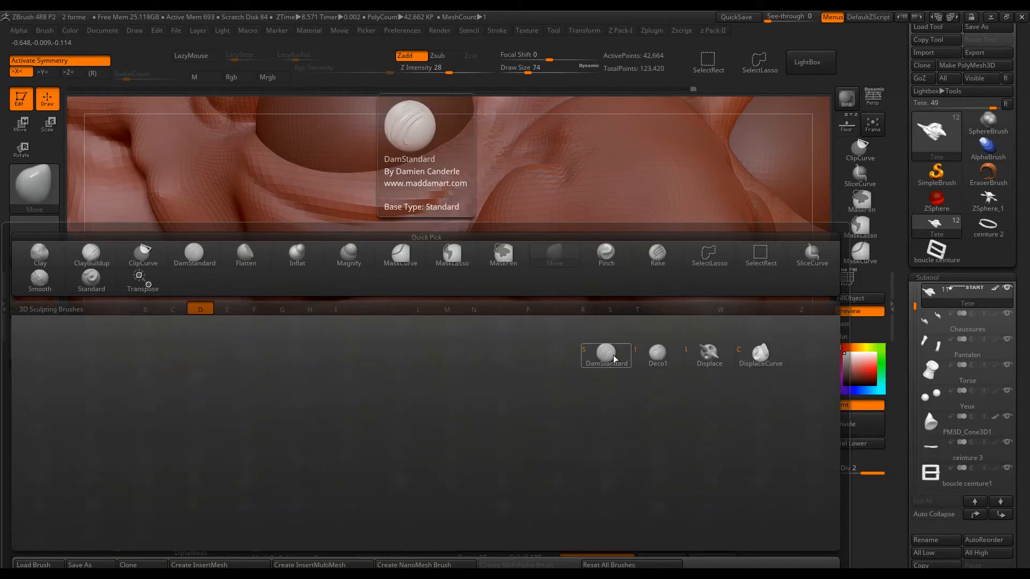
key(s)
key(s)
drag(278, 384, 273, 383)
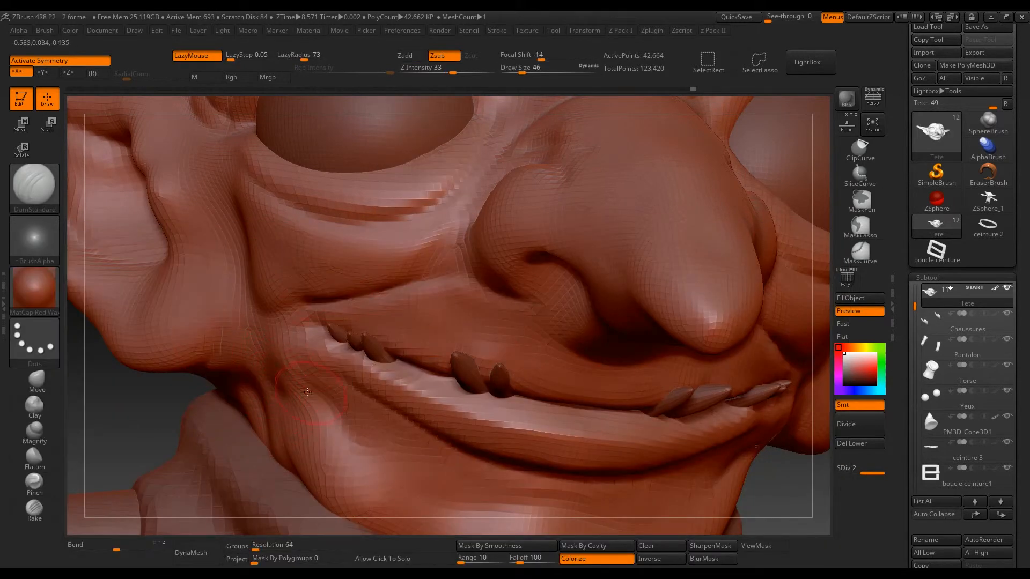
click(291, 57)
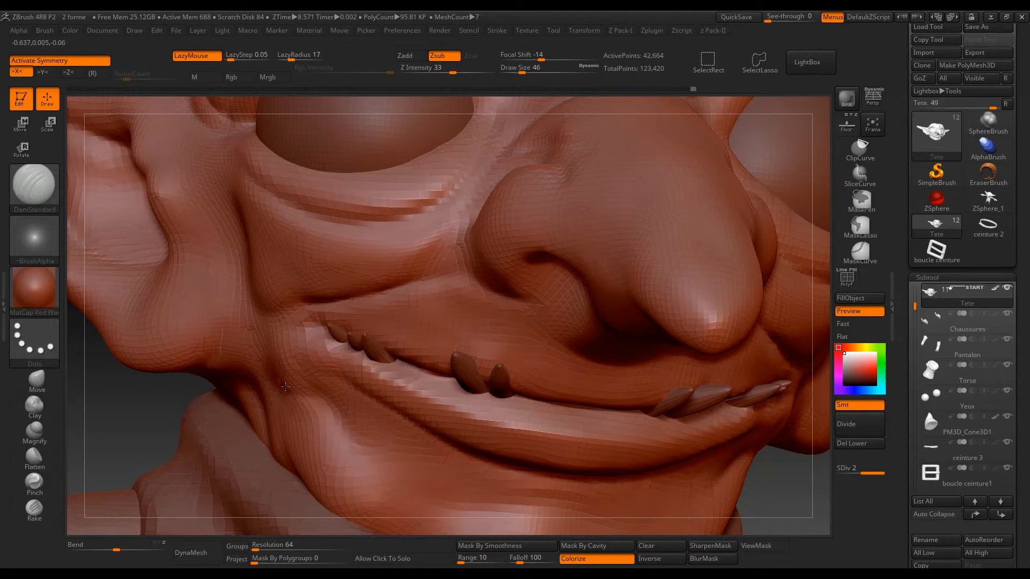
right_drag(340, 289, 275, 389)
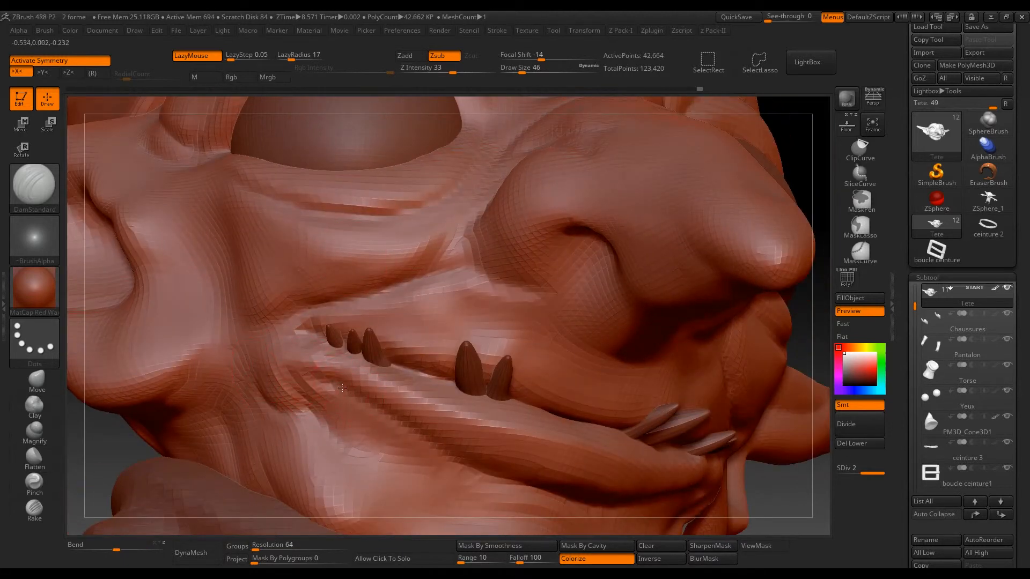
mouse_move(413, 467)
right_down()
mouse_move(395, 367)
mouse_move(377, 427)
right_up()
shift+drag(377, 427, 439, 453)
right_drag(440, 453, 431, 349)
- Carve creases down the cheek between eye and ear and at the temple with DamStandard at draw size 94, redoing the first stroke
right_drag(266, 285, 216, 215)
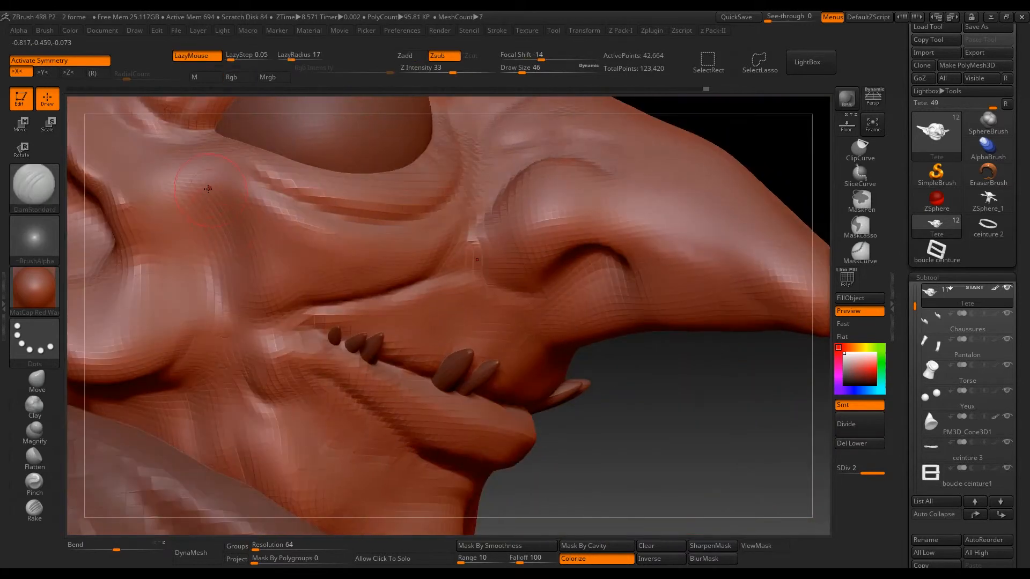
key(s)
drag(245, 251, 255, 251)
alt+right_drag(254, 251, 304, 312)
mouse_move(263, 204)
mouse_down()
mouse_move(234, 267)
mouse_move(294, 346)
mouse_up()
key(ctrl+z)
drag(238, 213, 268, 360)
right_drag(268, 241, 336, 278)
drag(338, 279, 338, 422)
mouse_move(338, 279)
right_down()
mouse_move(363, 279)
mouse_move(344, 263)
right_up()
alt+right_drag(304, 176, 302, 272)
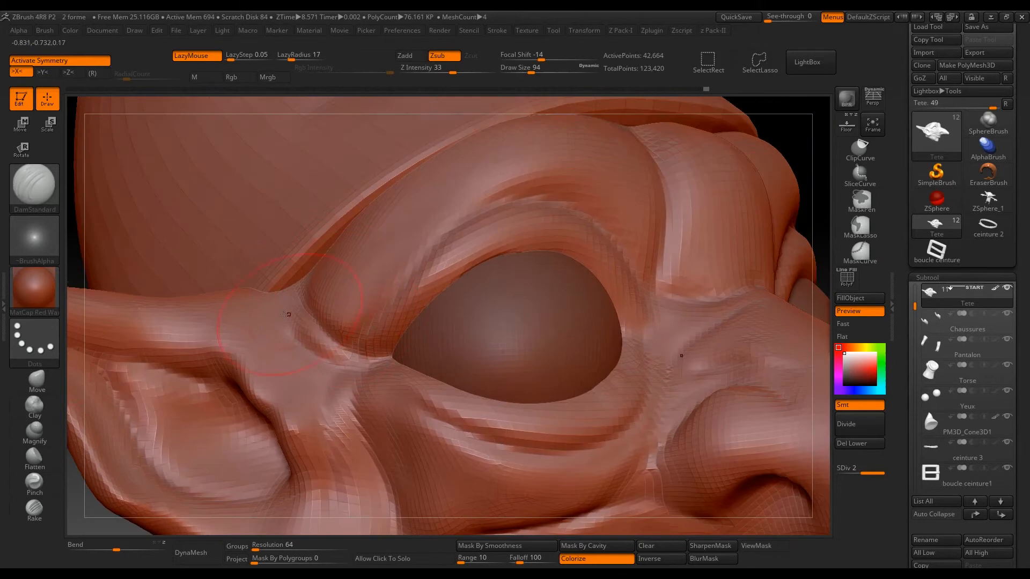
mouse_move(386, 287)
right_down()
mouse_move(376, 337)
mouse_move(394, 332)
right_up()
- Adjust the eyelids at the eye's outer corner with the Move brush
click(37, 381)
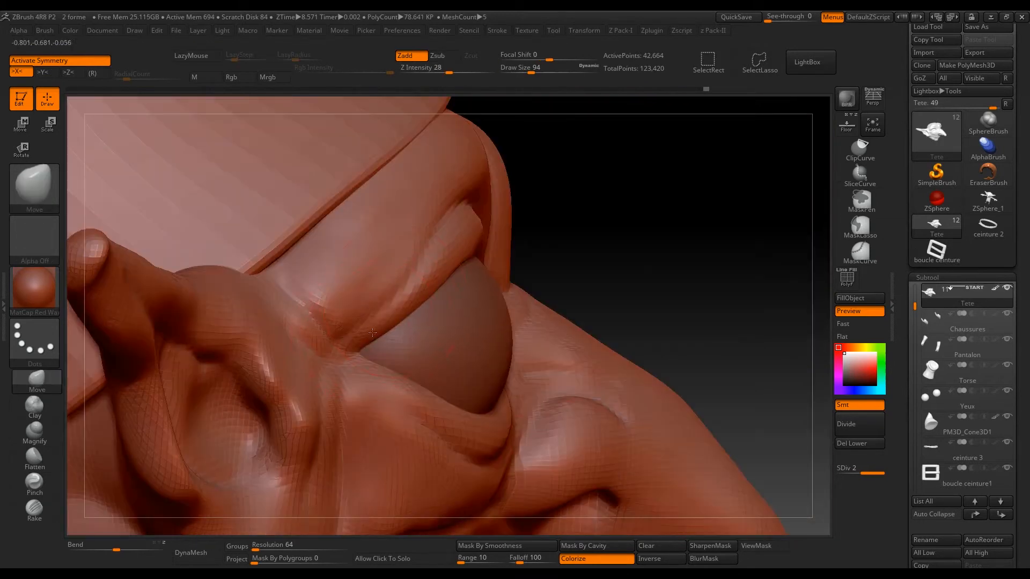
mouse_move(381, 375)
right_down()
mouse_move(440, 289)
mouse_move(443, 306)
right_up()
mouse_move(590, 314)
right_down()
mouse_move(616, 314)
mouse_move(624, 302)
right_up()
- Mask the lower eyelid at the eye's inner corner with MaskPen
key(s)
click(616, 301)
mouse_move(606, 360)
ctrl+mouse_down()
mouse_move(577, 424)
mouse_move(536, 445)
ctrl+mouse_up()
mouse_move(582, 343)
right_down()
mouse_move(581, 288)
mouse_move(651, 378)
mouse_move(609, 334)
right_up()
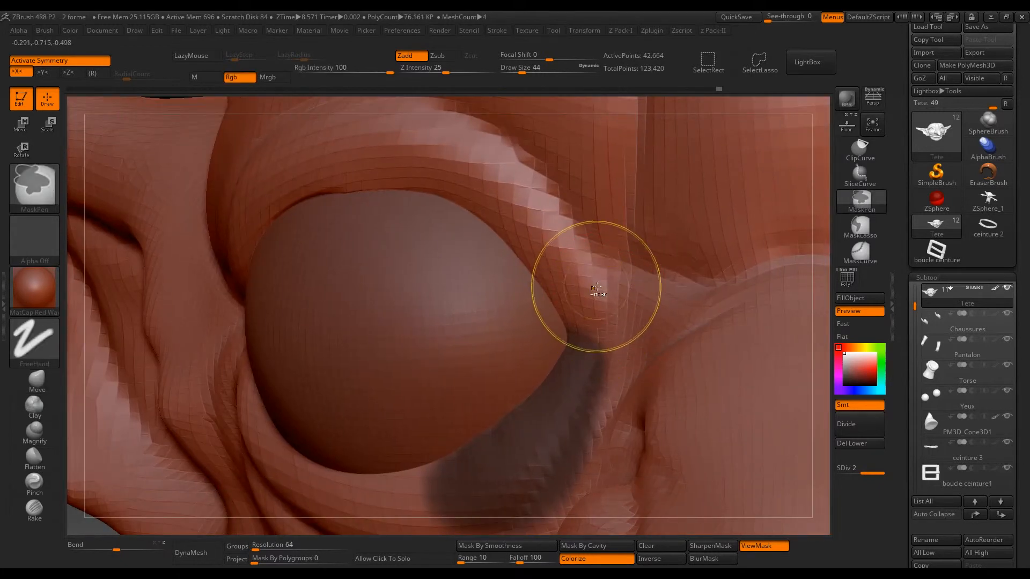
right_drag(581, 293, 590, 290)
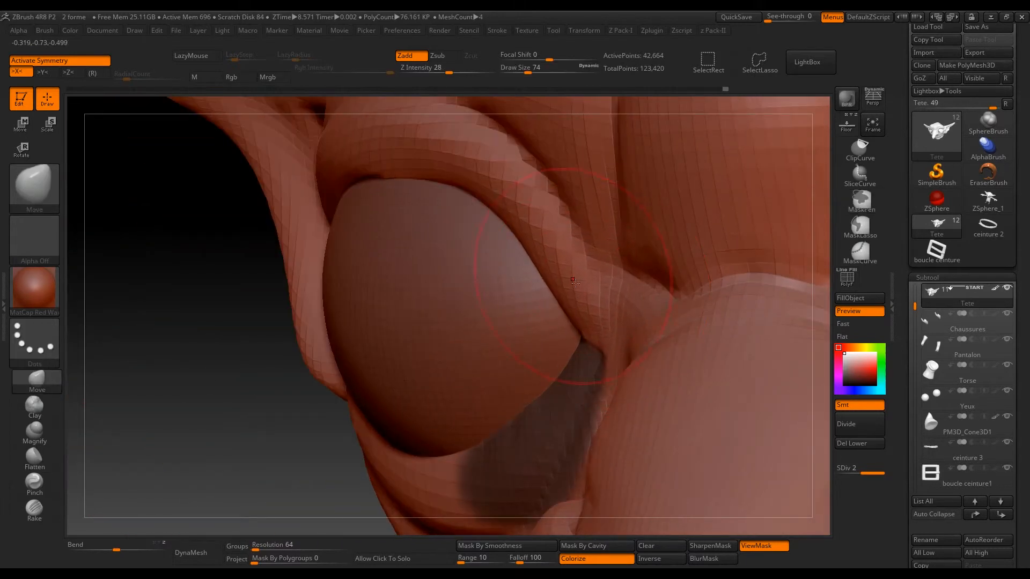
- Pull the unmasked upper eyelid over the eye's inner corner with the Move brush at draw size 74 and smooth it
key(ctrl)
right_drag(593, 322, 594, 335)
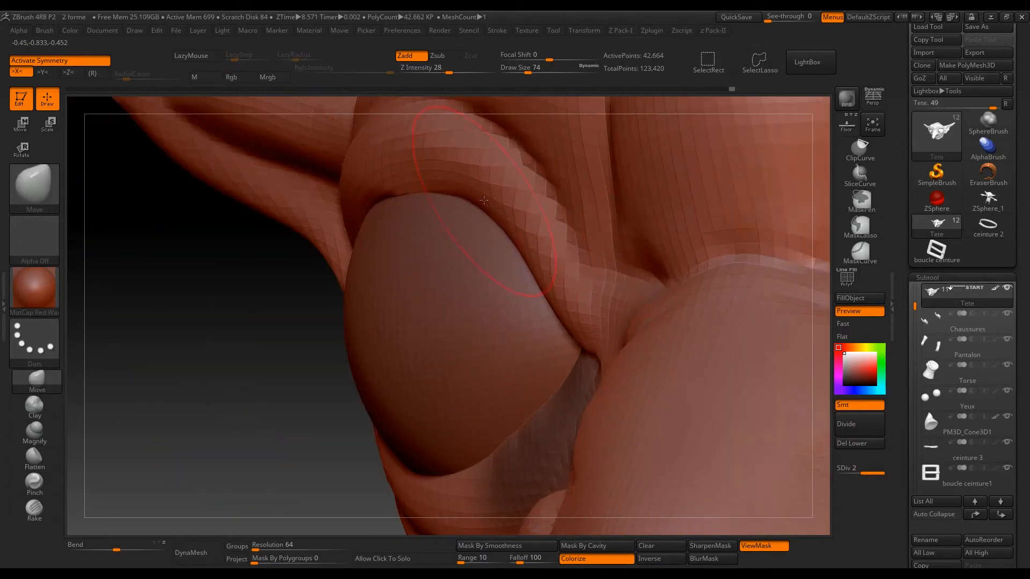
mouse_move(513, 249)
right_down()
mouse_move(584, 350)
mouse_move(602, 345)
mouse_move(576, 361)
right_up()
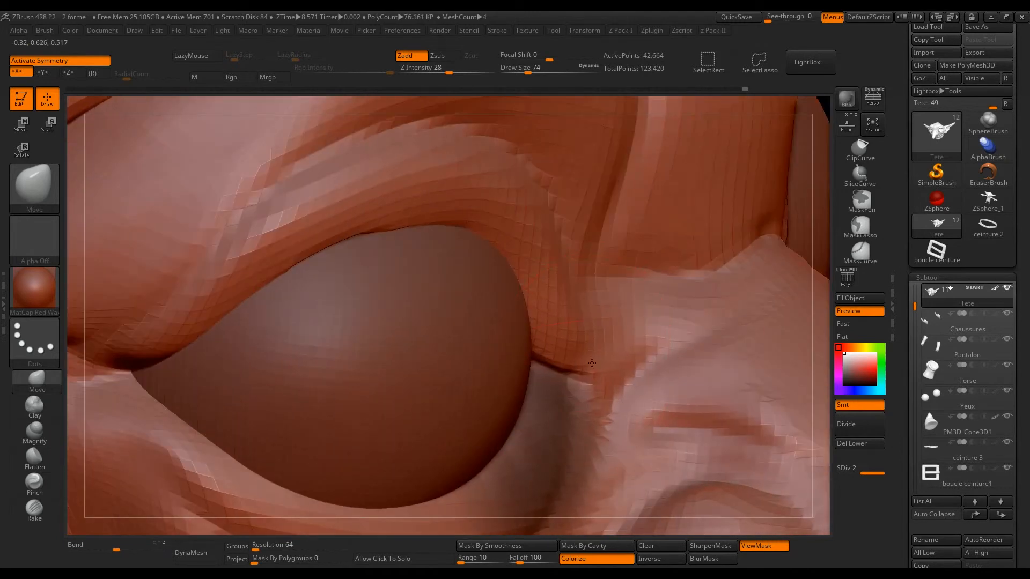
key(shift)
shift+drag(558, 365, 555, 335)
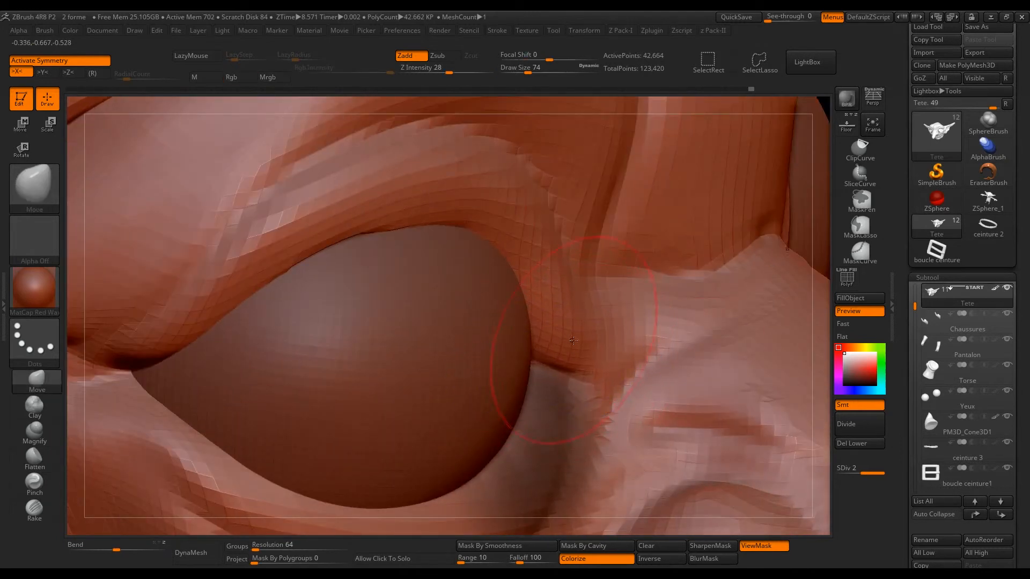
- Clear the mask and refine the lid fold at the eye's inner corner with DamStandard at draw size 44
mouse_move(605, 360)
right_down()
mouse_move(577, 368)
mouse_move(638, 365)
right_up()
key(shift)
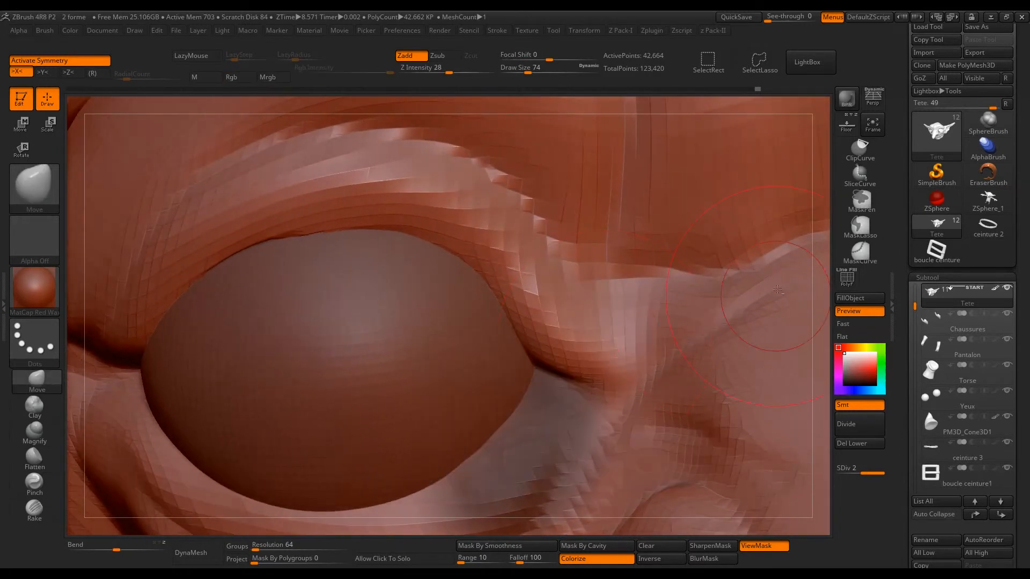
mouse_move(615, 282)
alt+right_down()
mouse_move(718, 276)
mouse_move(622, 209)
mouse_move(542, 207)
mouse_move(547, 275)
mouse_move(563, 262)
mouse_move(527, 281)
alt+right_up()
key(b)
key(d)
key(s)
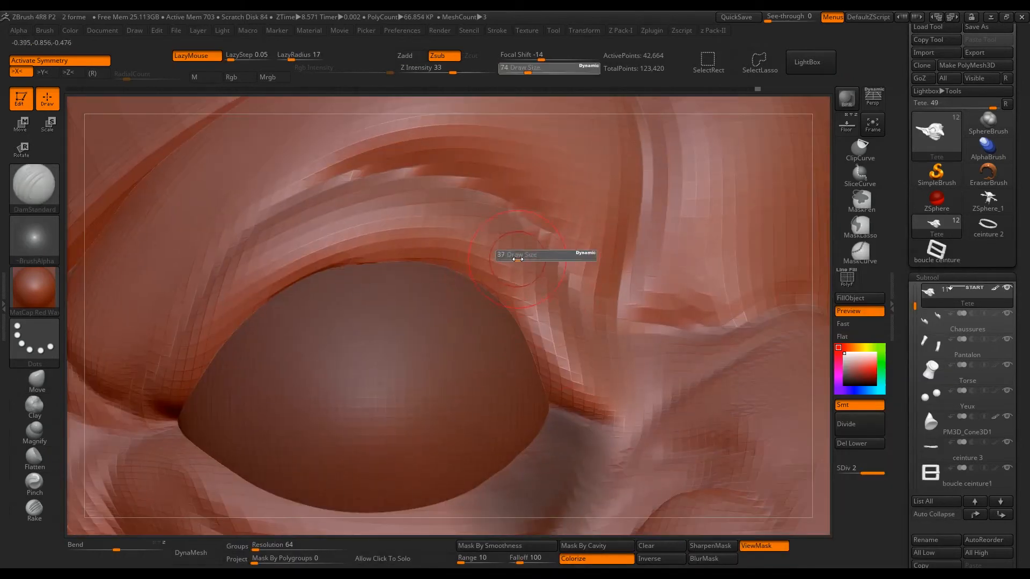
ctrl+right_drag(606, 403, 593, 305)
ctrl+right_drag(617, 343, 630, 390)
ctrl+right_drag(671, 328, 621, 357)
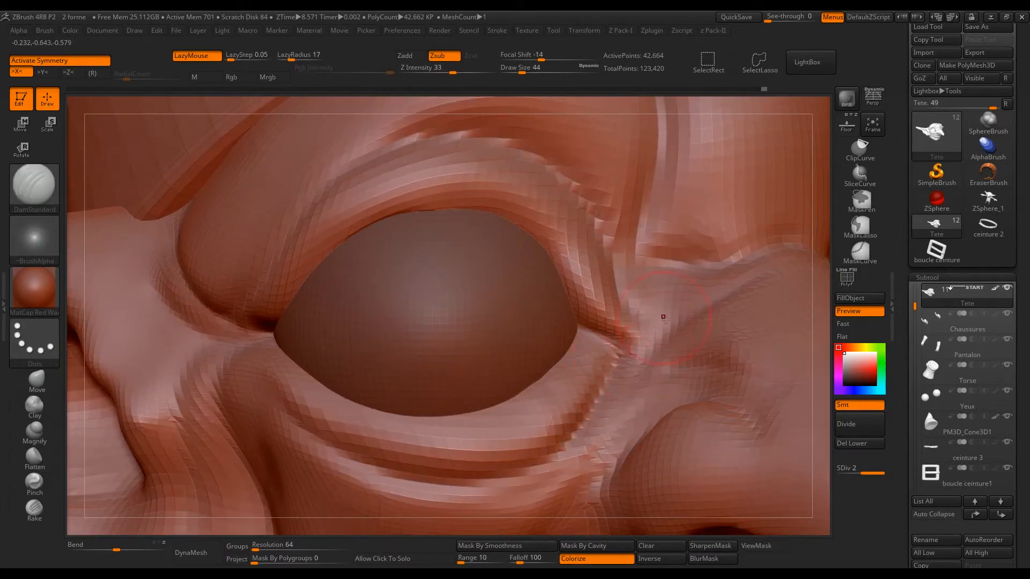
- Smooth the sculpted folds around the eye socket
right_drag(657, 313, 598, 354)
key(s)
drag(583, 368, 580, 368)
mouse_move(559, 390)
ctrl+right_down()
mouse_move(520, 182)
mouse_move(568, 214)
ctrl+right_up()
mouse_move(568, 214)
ctrl+right_down()
mouse_move(514, 440)
mouse_move(507, 351)
ctrl+right_up()
shift+drag(475, 434, 537, 337)
mouse_move(537, 338)
right_down()
mouse_move(547, 327)
mouse_move(515, 429)
right_up()
alt+right_drag(515, 429, 485, 354)
shift+drag(483, 354, 463, 333)
mouse_move(532, 375)
ctrl+right_down()
mouse_move(533, 301)
mouse_move(482, 305)
ctrl+right_up()
- Adjust the skin around the eye with the Move brush
click(37, 381)
key(s)
drag(433, 285, 454, 285)
mouse_move(531, 284)
right_down()
mouse_move(491, 281)
mouse_move(386, 389)
mouse_move(417, 404)
right_up()
drag(441, 395, 441, 404)
mouse_move(442, 404)
right_down()
mouse_move(485, 399)
mouse_move(410, 392)
mouse_move(493, 376)
mouse_move(418, 322)
mouse_move(540, 250)
mouse_move(504, 252)
mouse_move(563, 252)
right_up()
- Select the hat subtool and fit its front rim to the forehead with the Move brush at draw sizes 234 and 149
click(924, 433)
mouse_move(661, 253)
right_down()
mouse_move(678, 334)
mouse_move(660, 264)
right_up()
ctrl+right_drag(661, 264, 582, 322)
key(s)
click(395, 325)
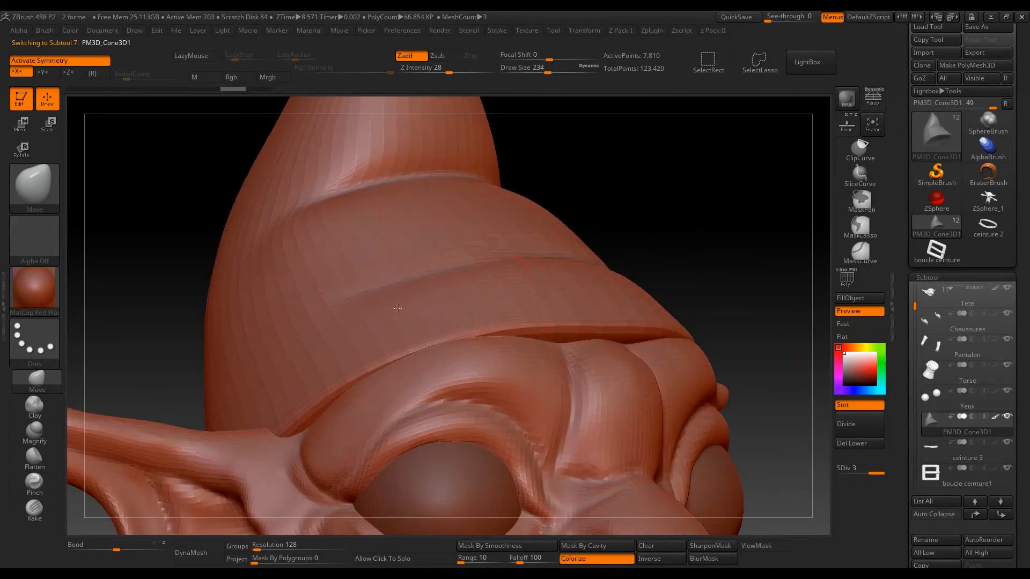
right_drag(396, 323, 391, 309)
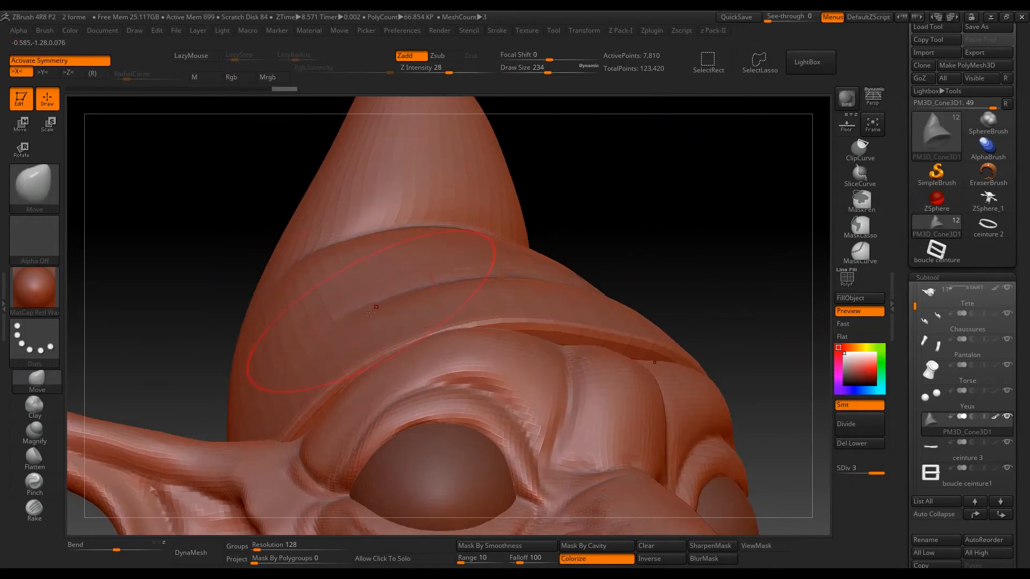
drag(426, 323, 422, 314)
drag(584, 332, 571, 339)
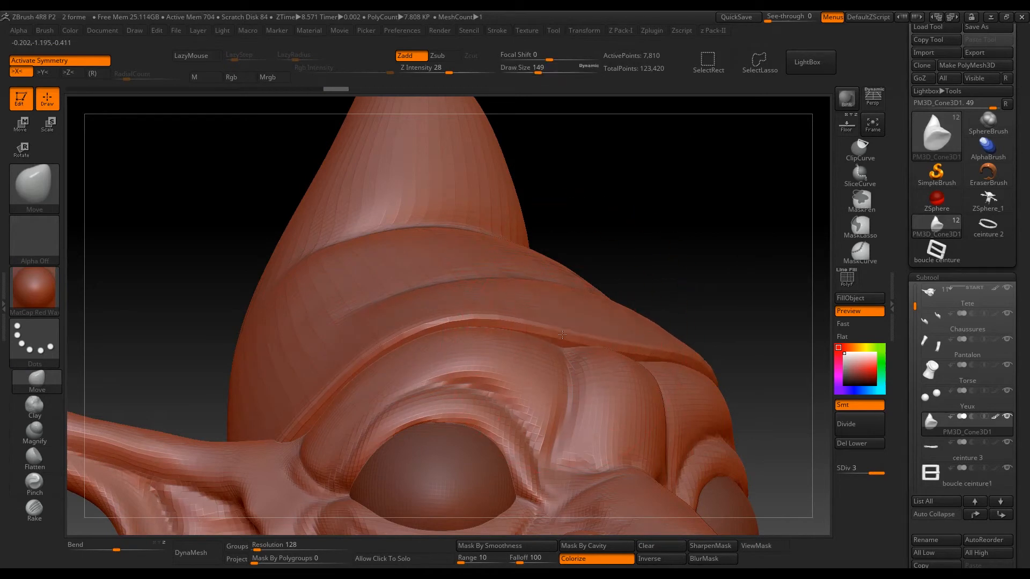
- Pull the hat's side rim down over the temple with the Move brush at draw size 299
right_drag(543, 285, 469, 352)
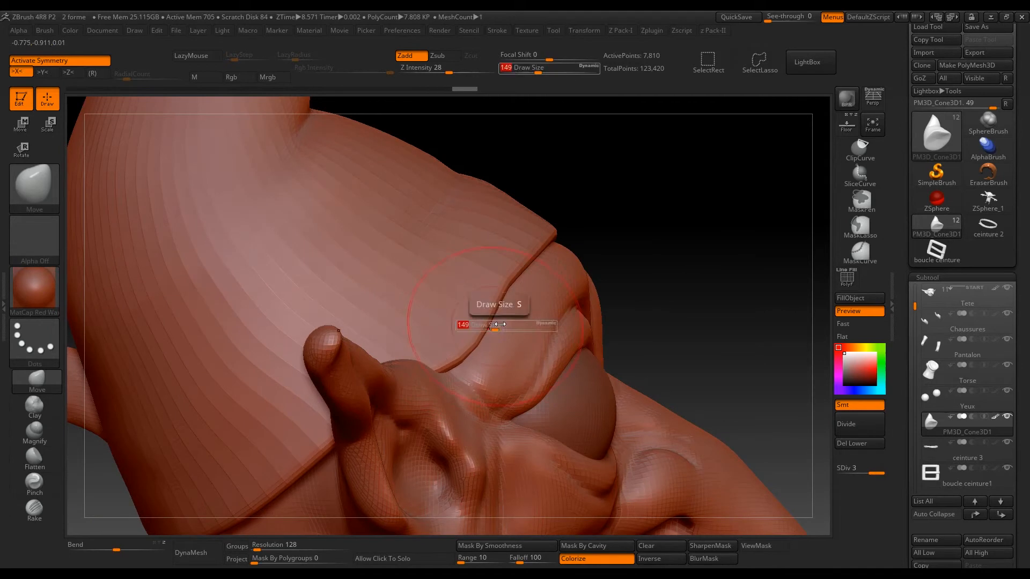
drag(497, 324, 515, 324)
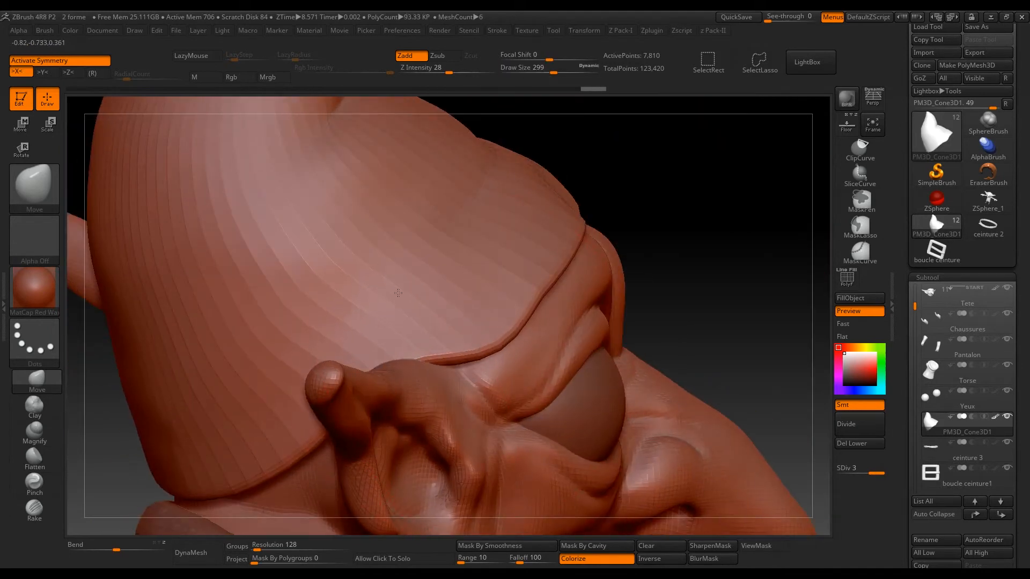
right_drag(398, 293, 483, 305)
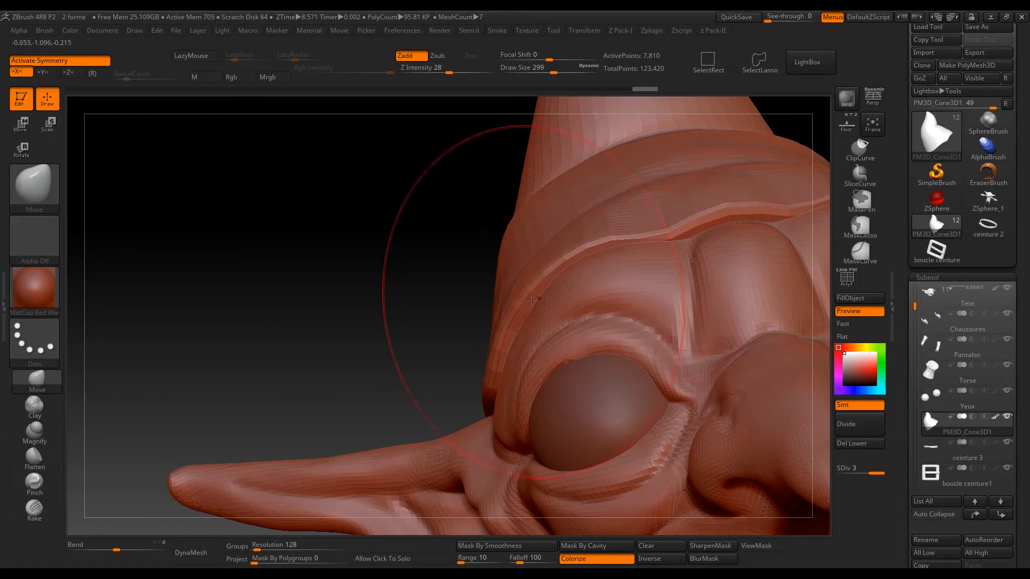
key(s)
mouse_move(521, 301)
mouse_down()
mouse_move(507, 301)
mouse_move(563, 267)
mouse_up()
mouse_move(563, 266)
right_down()
mouse_move(572, 244)
mouse_move(693, 199)
mouse_move(472, 317)
right_up()
- Reshape the hat's side and lower back edge behind the ear with the Move brush at draw size 379
key(s)
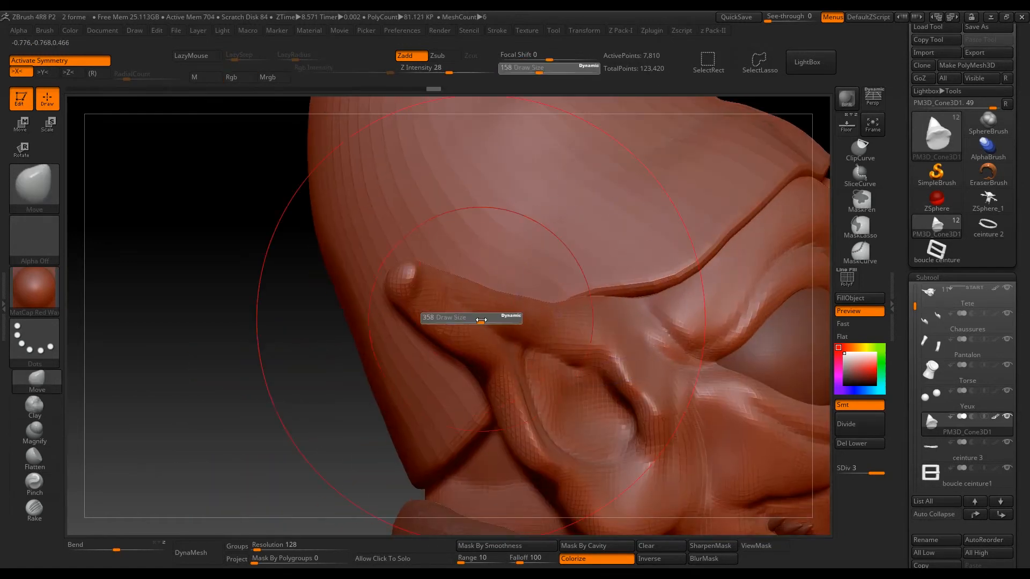
drag(470, 317, 483, 317)
drag(354, 344, 340, 358)
mouse_move(403, 468)
mouse_down()
mouse_move(415, 473)
mouse_move(434, 450)
mouse_up()
right_drag(376, 429, 471, 414)
drag(470, 414, 478, 408)
- Select the head subtool and raise it to subdivision level 3
mouse_move(477, 407)
ctrl+right_down()
mouse_move(558, 300)
mouse_move(462, 231)
mouse_move(458, 250)
mouse_move(500, 378)
mouse_move(616, 279)
ctrl+right_up()
alt+click(614, 282)
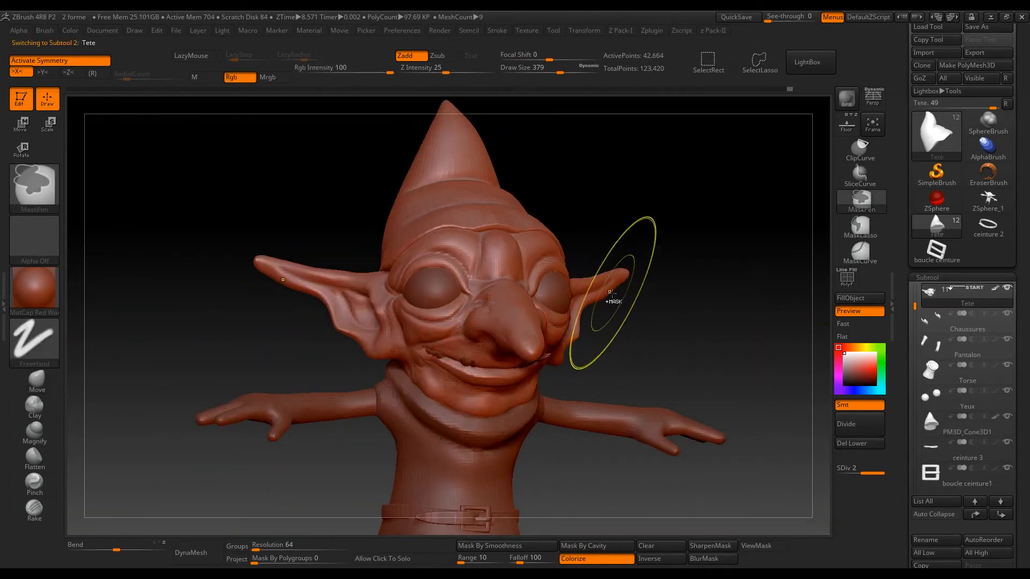
ctrl+right_drag(331, 316, 470, 269)
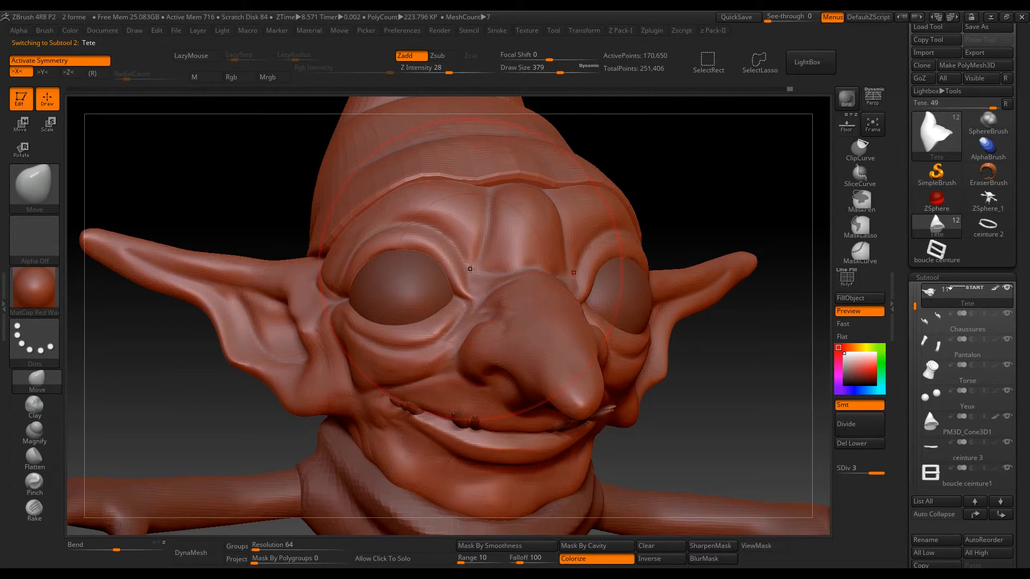
- Try the MatCap Gray, MatCap Metal03 and MatCap GreenCl materials on the model
click(34, 293)
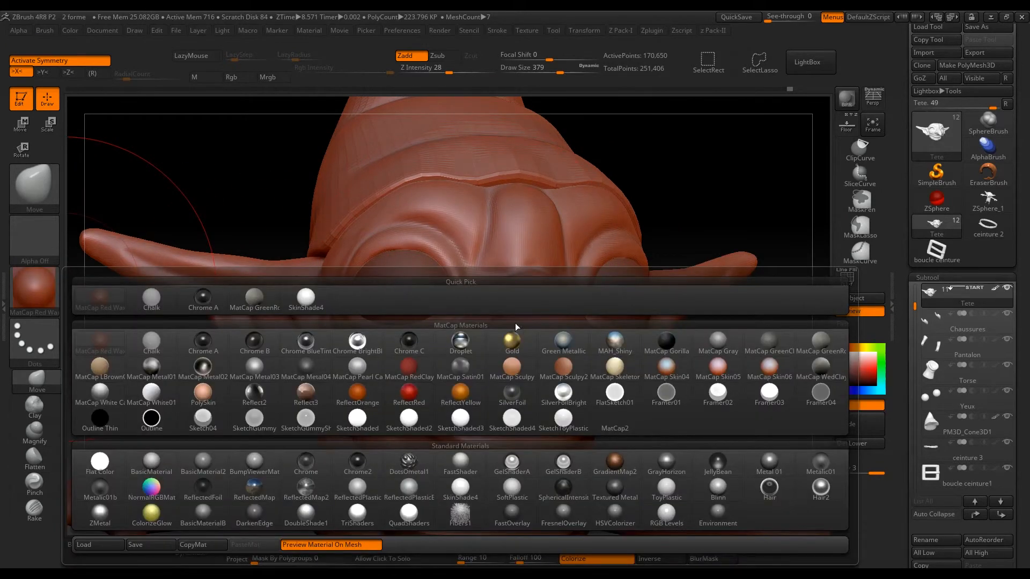
click(717, 342)
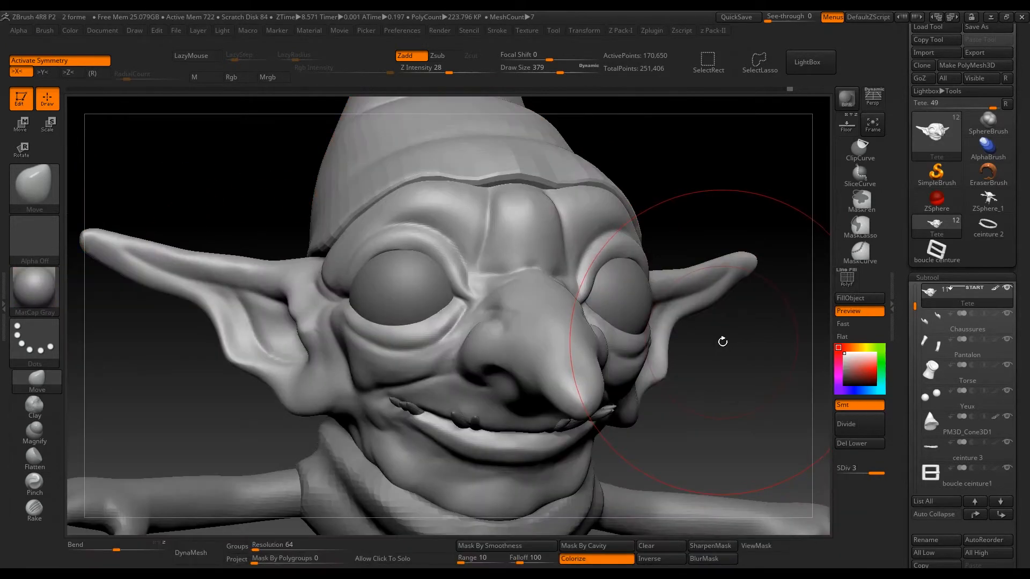
click(34, 293)
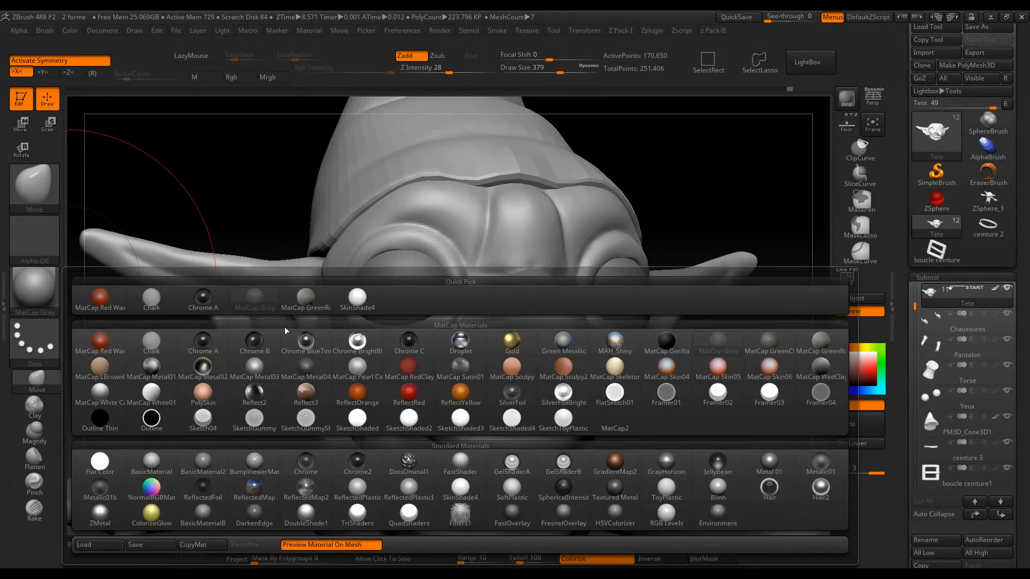
click(254, 367)
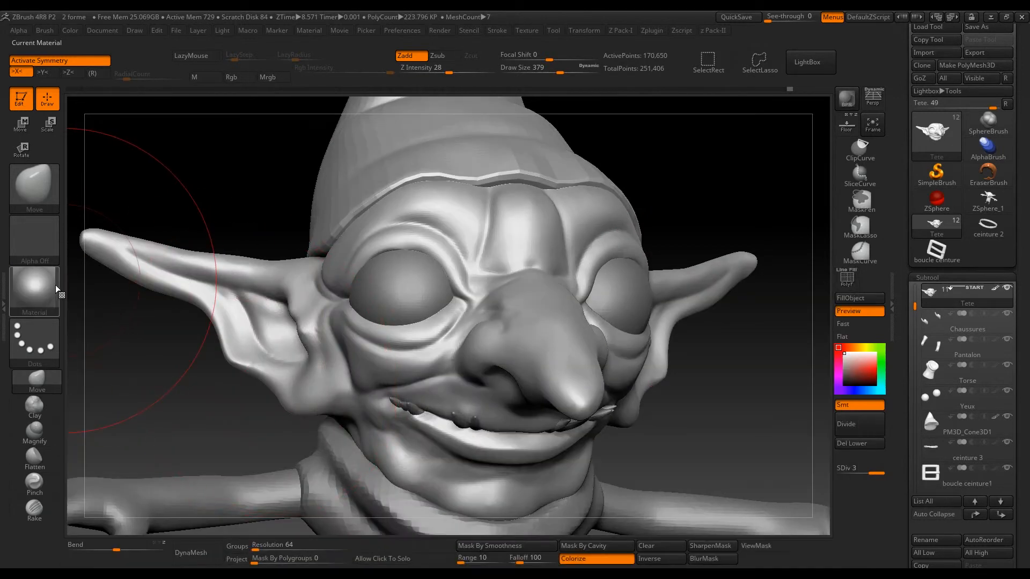
click(33, 292)
click(757, 347)
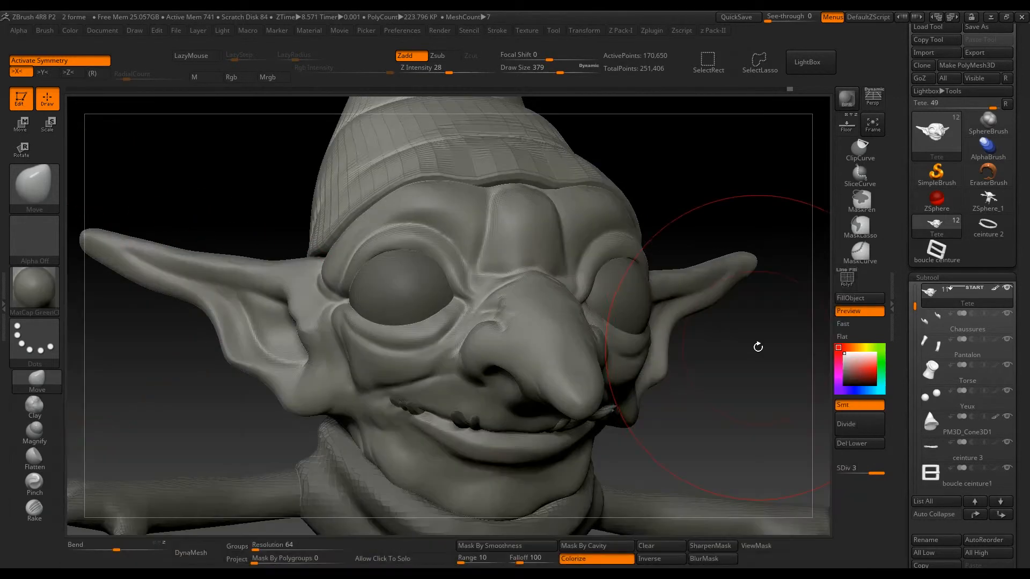
- Fill the head with the MatCap GreenRo material in material-only mode and set the active material back to MatCap Red Wax
click(43, 272)
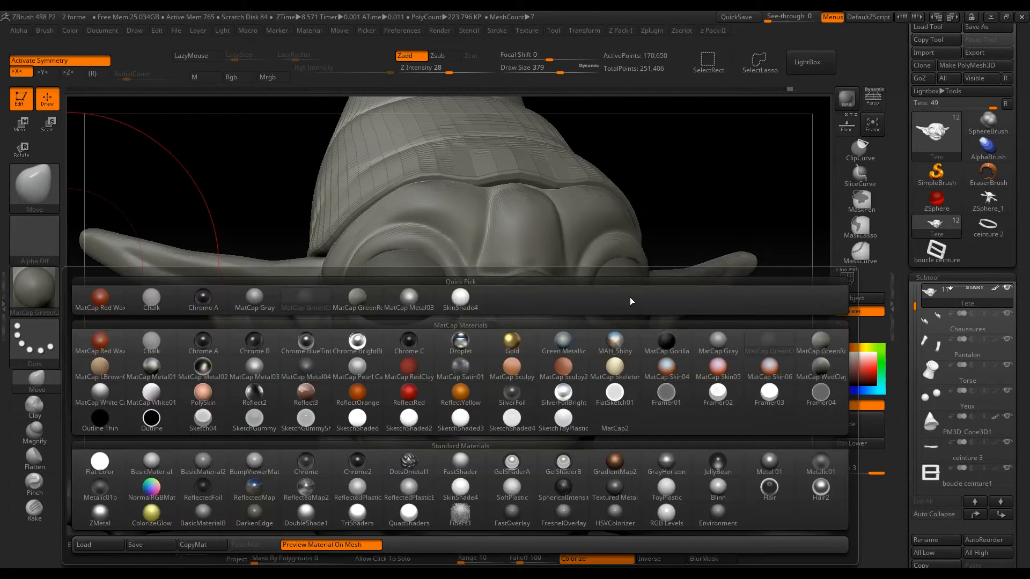
click(821, 343)
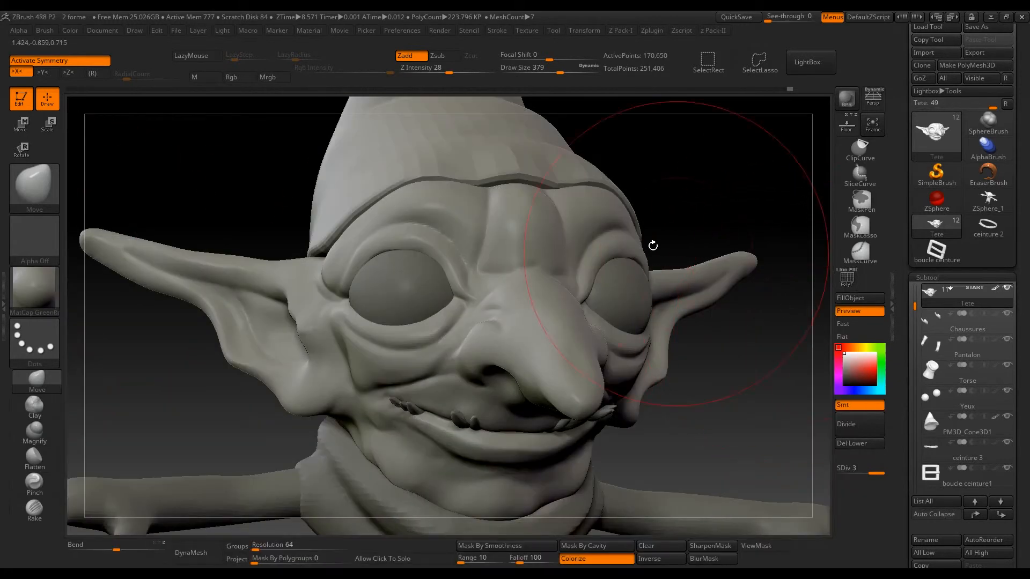
click(73, 32)
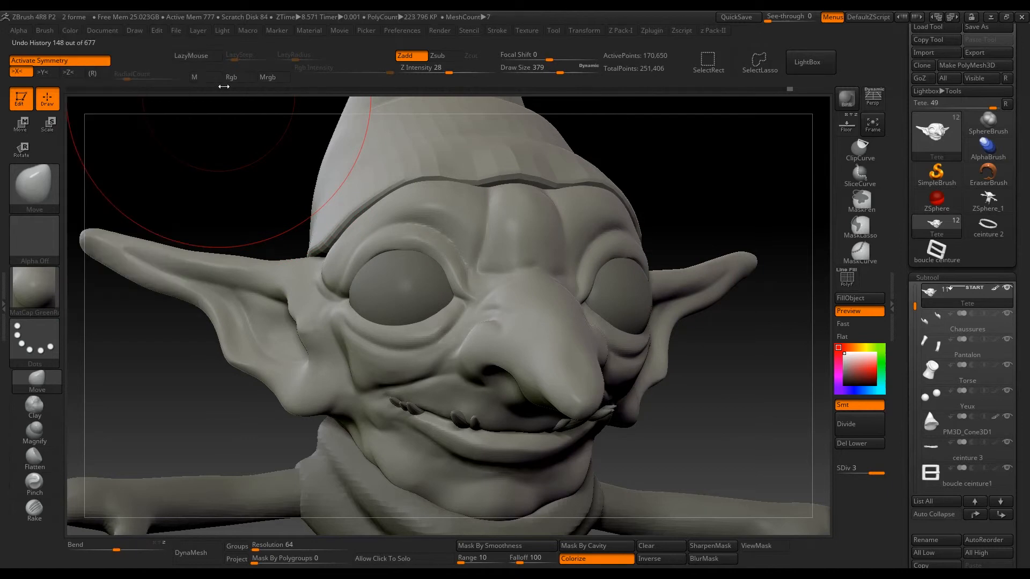
click(80, 32)
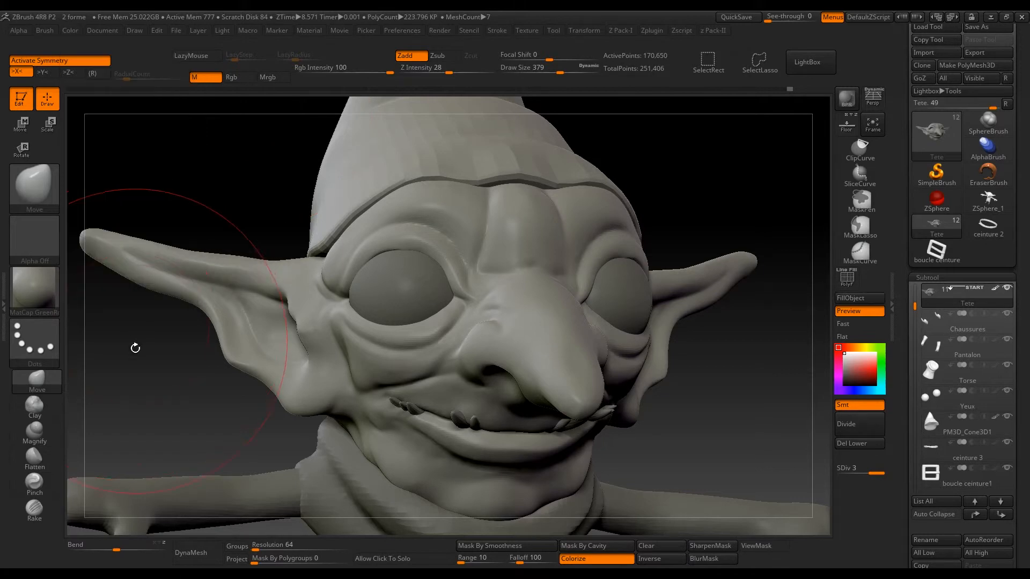
click(54, 298)
click(105, 305)
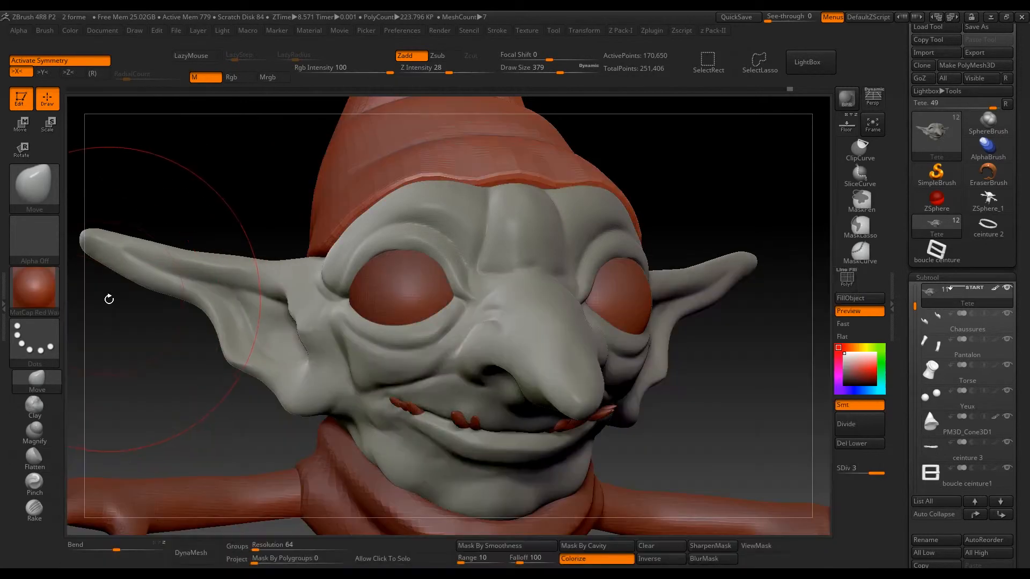
- Make the eyes the active subtool
right_drag(526, 266, 503, 341)
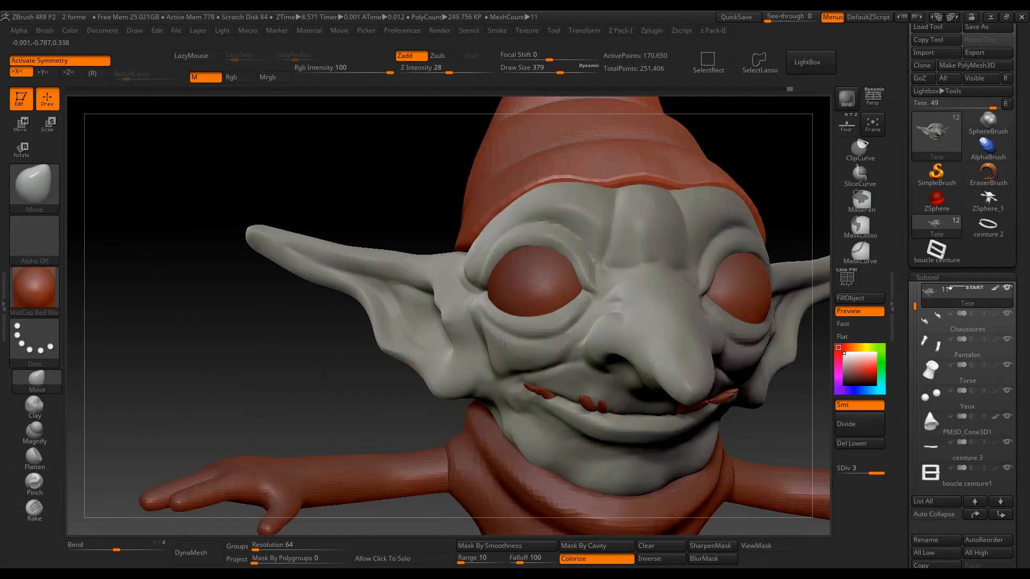
alt+click(529, 303)
right_drag(528, 303, 139, 185)
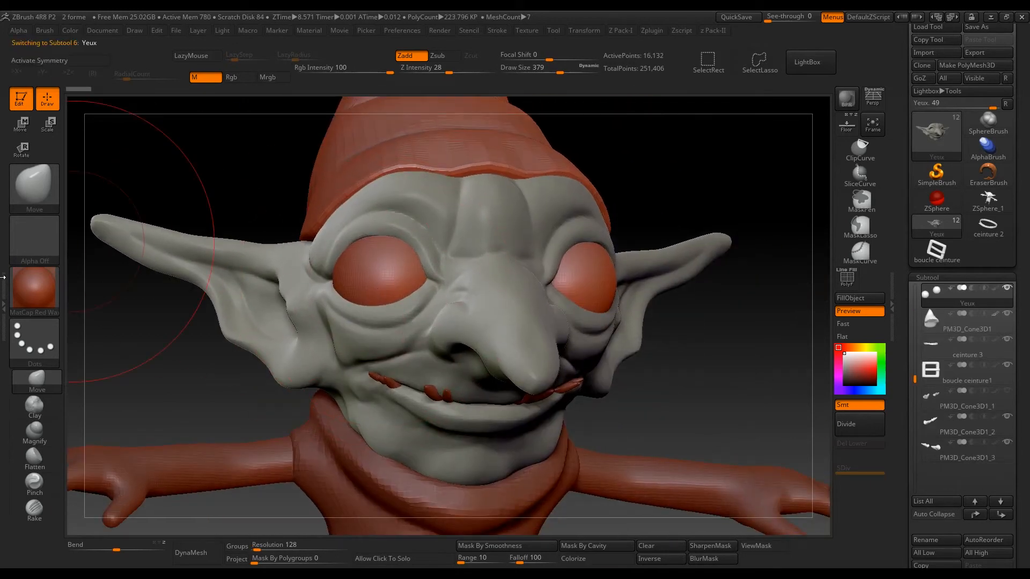
- Try the Chrome B and Chalk materials on the eyes
click(35, 294)
click(251, 346)
click(35, 290)
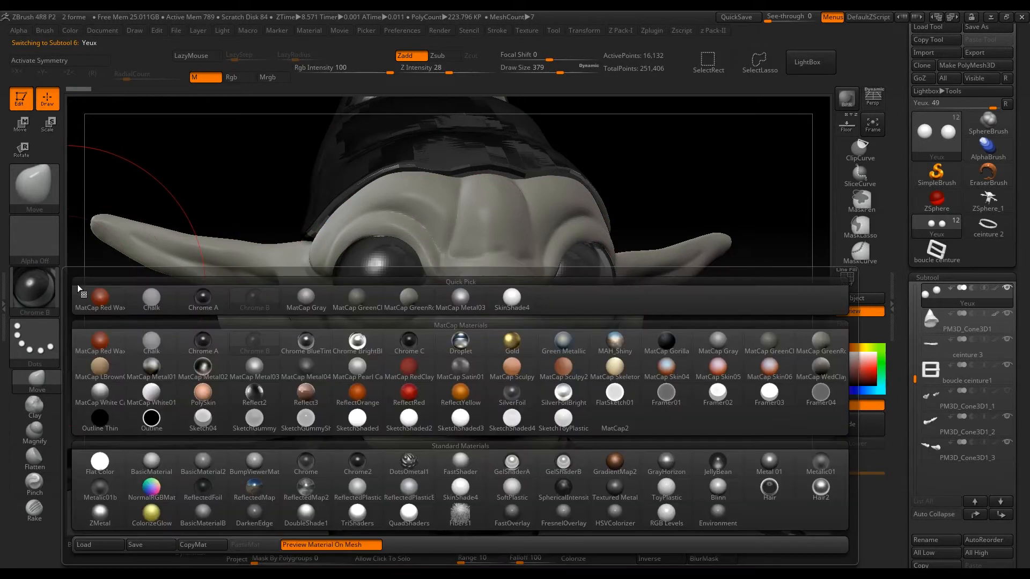
click(152, 339)
- Fill the eyes with the MatCap GreenRo material and set the active material back to MatCap Red Wax
click(35, 289)
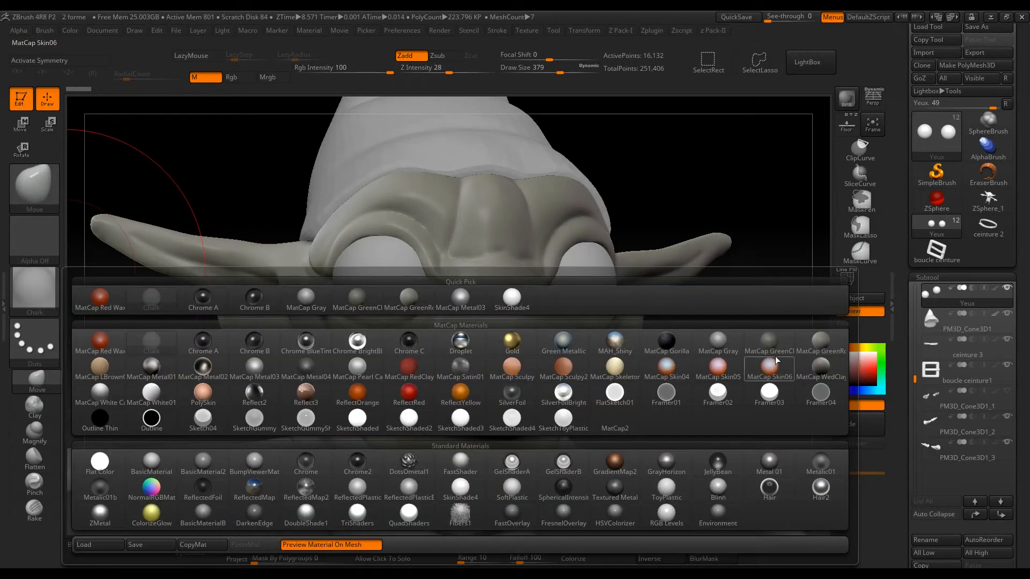
click(820, 342)
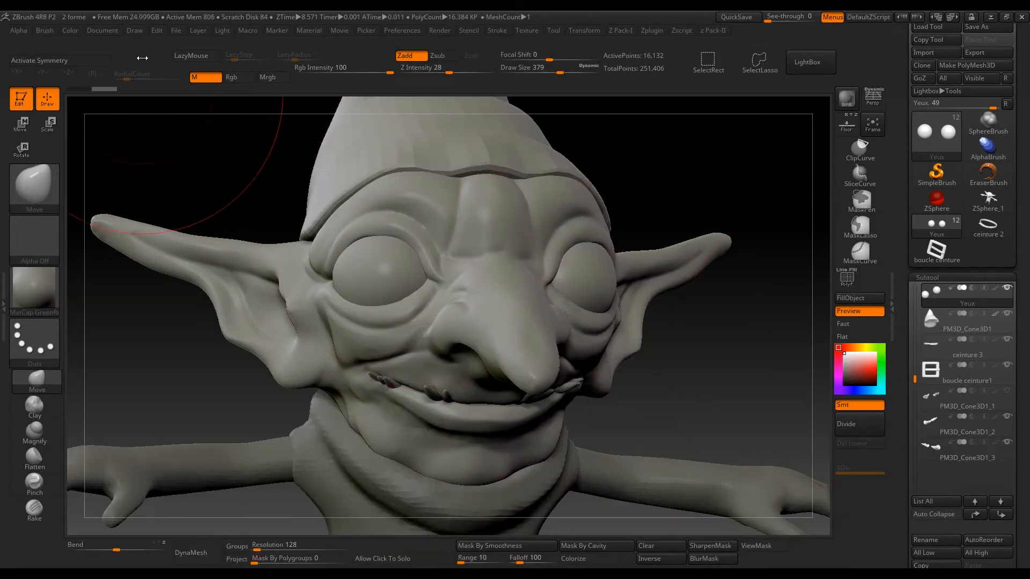
click(70, 31)
click(108, 259)
ctrl+right_drag(322, 204, 311, 227)
click(22, 291)
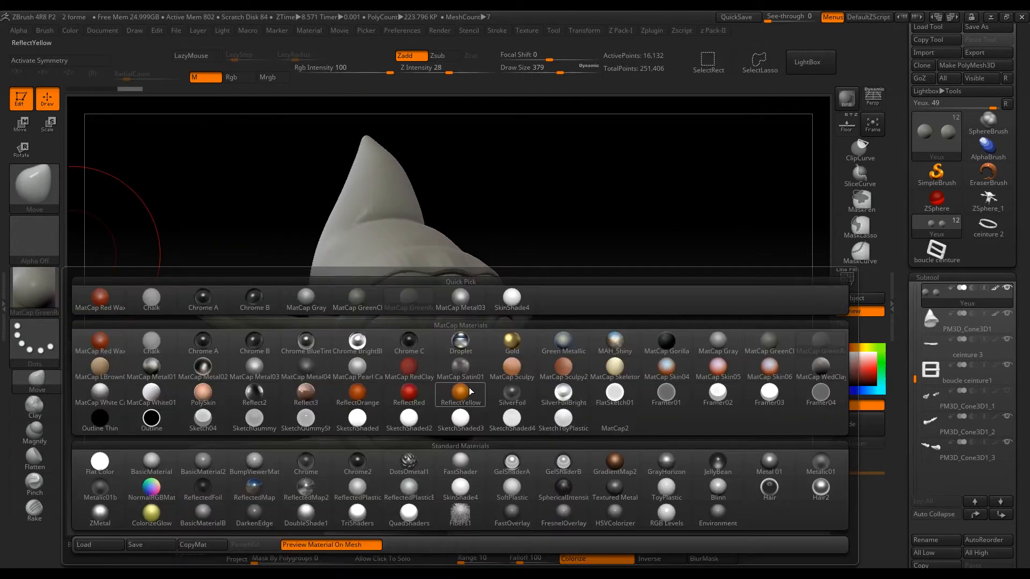
click(103, 340)
- Select the teeth subtool PM3D_Cone3D1_3 and fill it with the MatCap GreenRo material
ctrl+right_drag(177, 252, 376, 316)
alt+click(445, 363)
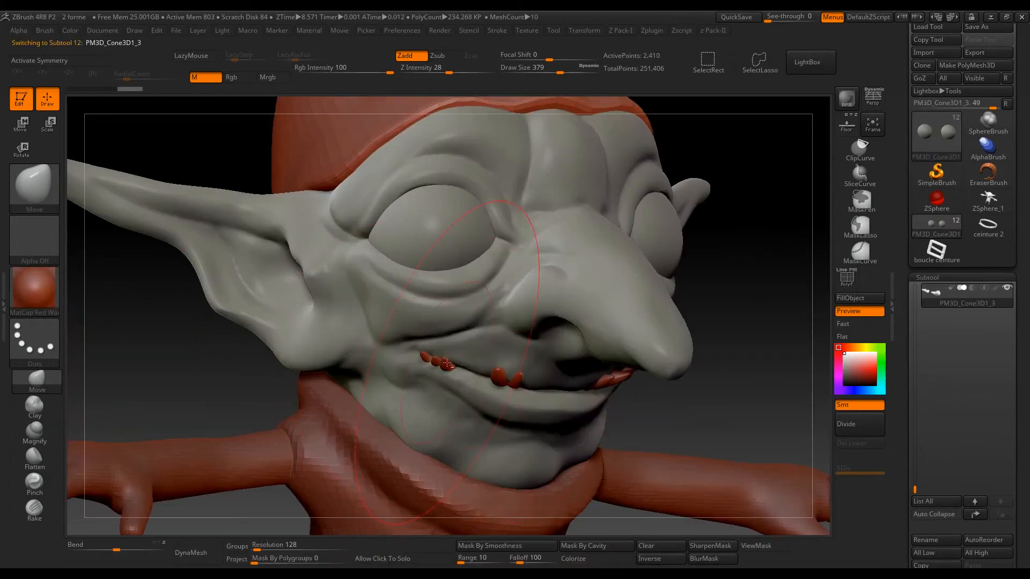
click(50, 270)
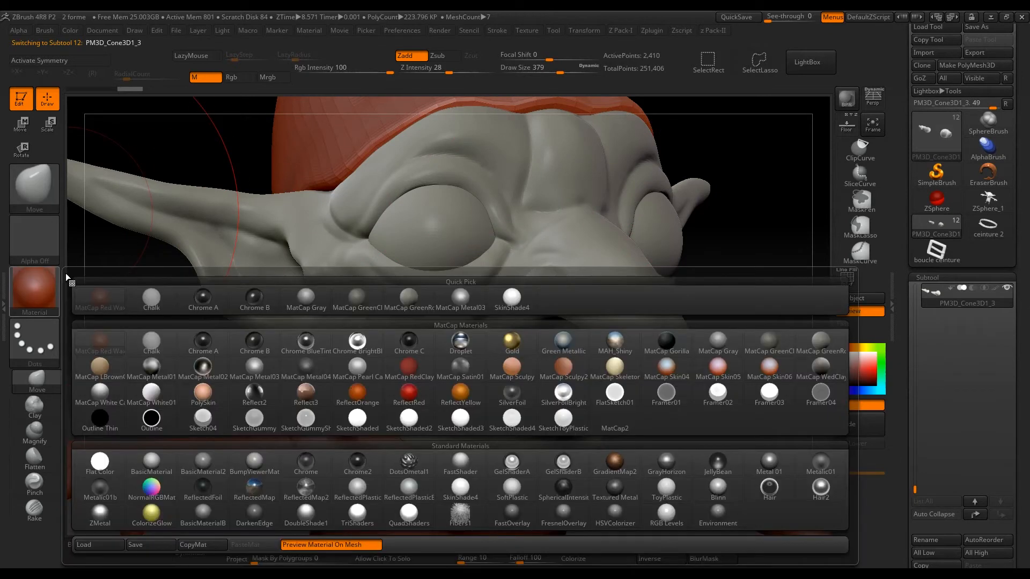
click(821, 354)
click(71, 30)
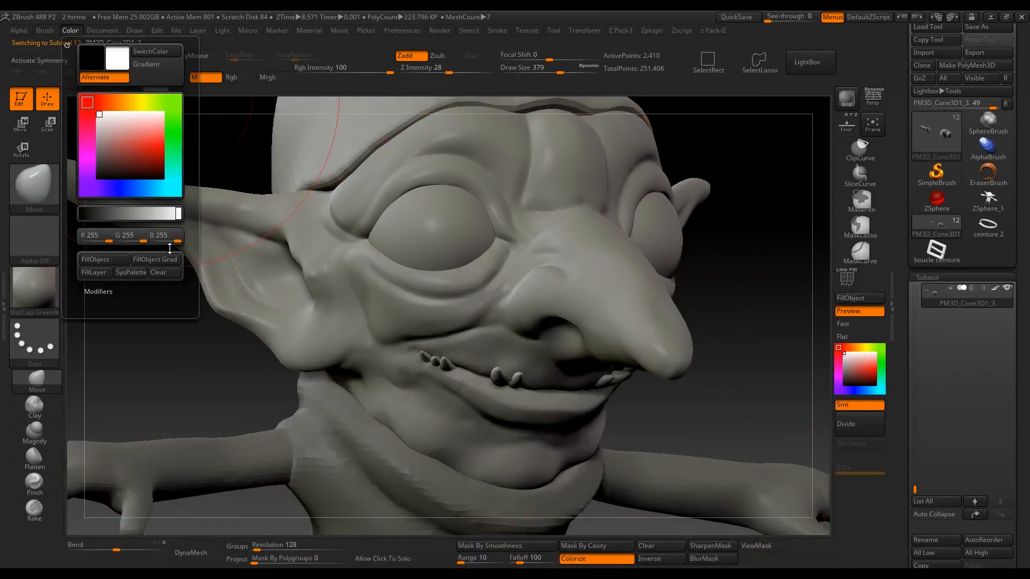
- Fill the teeth subtool PM3D_Cone3D1_2 with the MatCap GreenRo material and set the active material back to MatCap Red Wax
alt+click(618, 367)
click(70, 30)
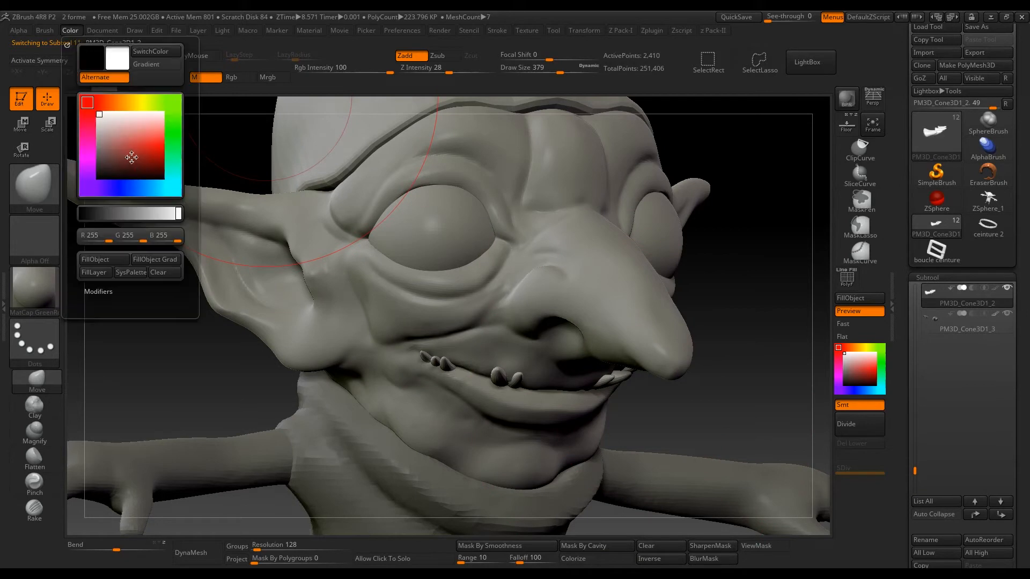
click(115, 259)
mouse_move(231, 333)
mouse_down()
mouse_move(166, 314)
mouse_move(156, 297)
mouse_up()
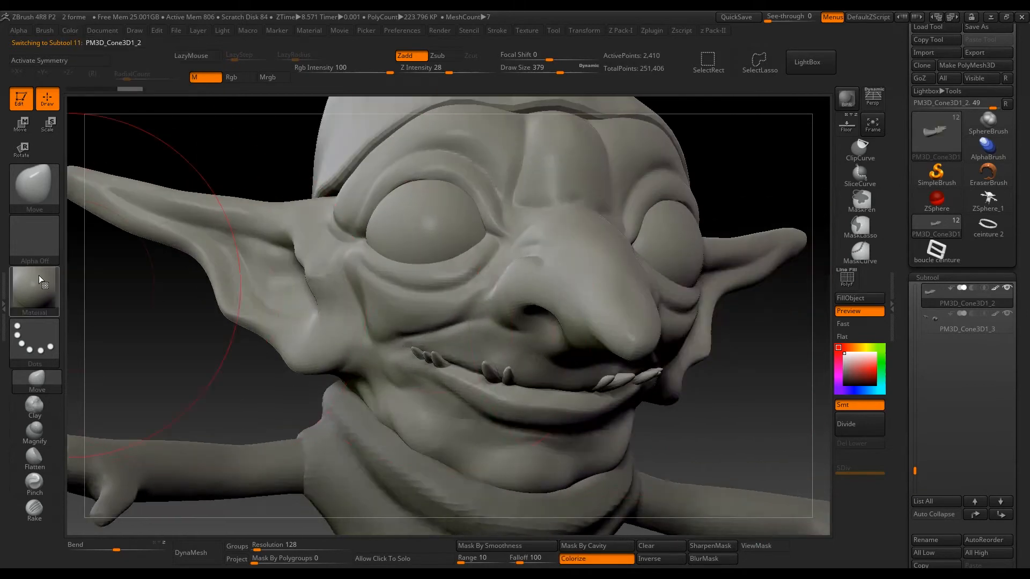
click(34, 289)
click(110, 297)
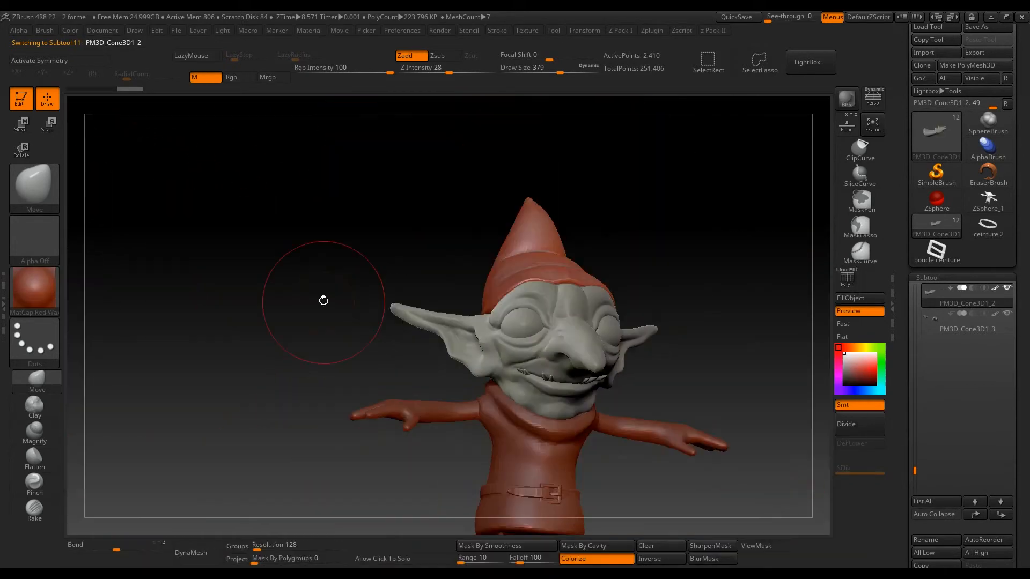
mouse_move(324, 299)
mouse_down()
mouse_move(509, 348)
mouse_move(608, 400)
mouse_up()
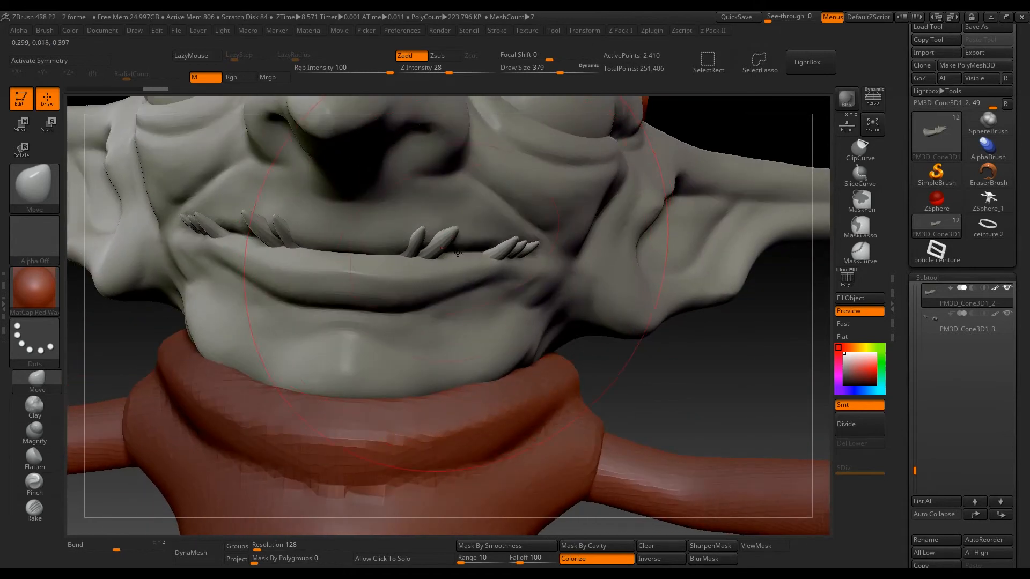
- Show the polyframe and divide the teeth of subtool PM3D_Cone3D1_2 into separate polygroups with Auto Groups
right_drag(485, 250, 427, 243)
drag(441, 243, 426, 243)
right_drag(457, 245, 478, 279)
click(847, 277)
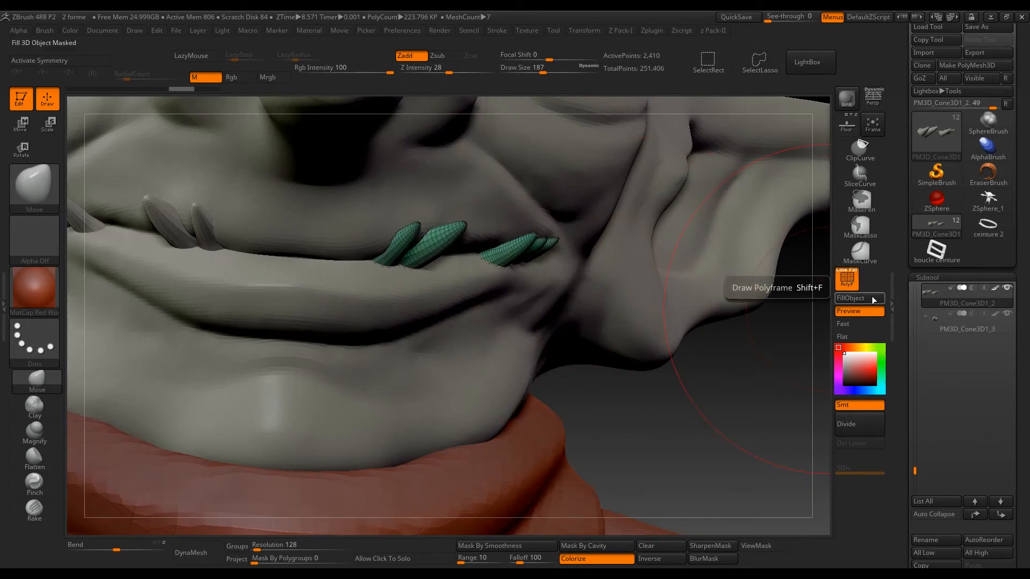
click(927, 277)
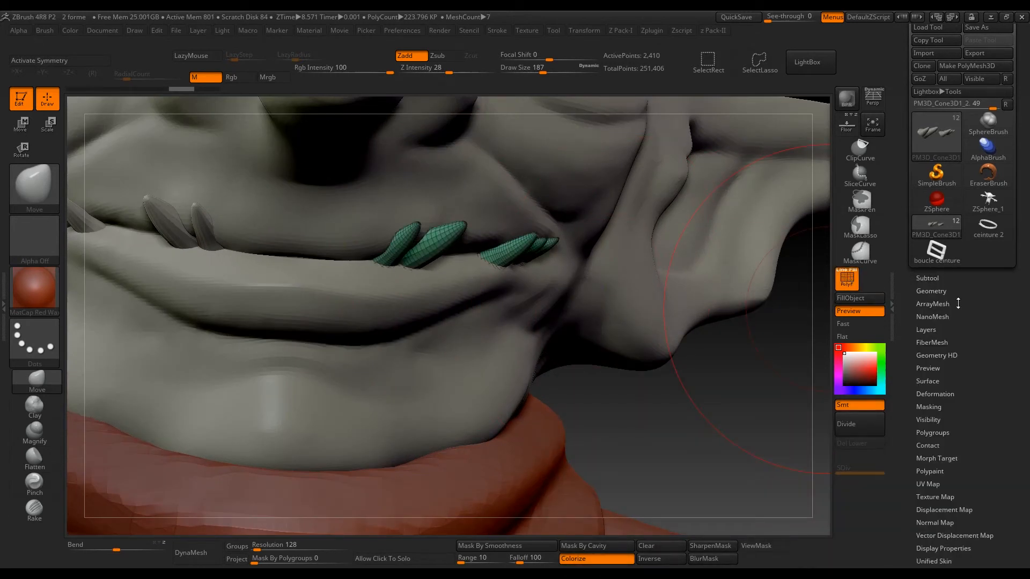
scroll(945, 283, down, 5)
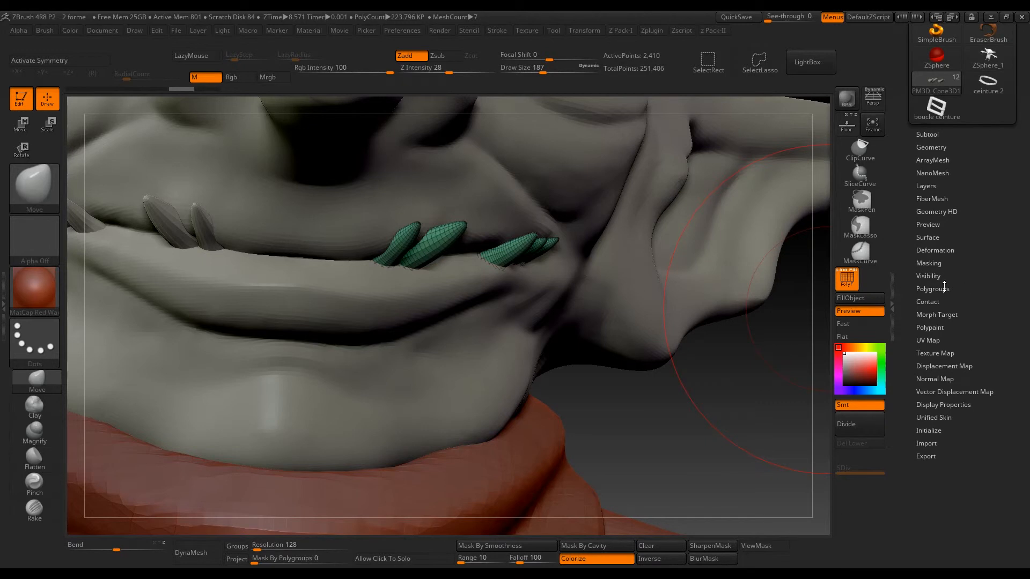
click(944, 287)
click(934, 299)
alt+right_drag(652, 239, 748, 333)
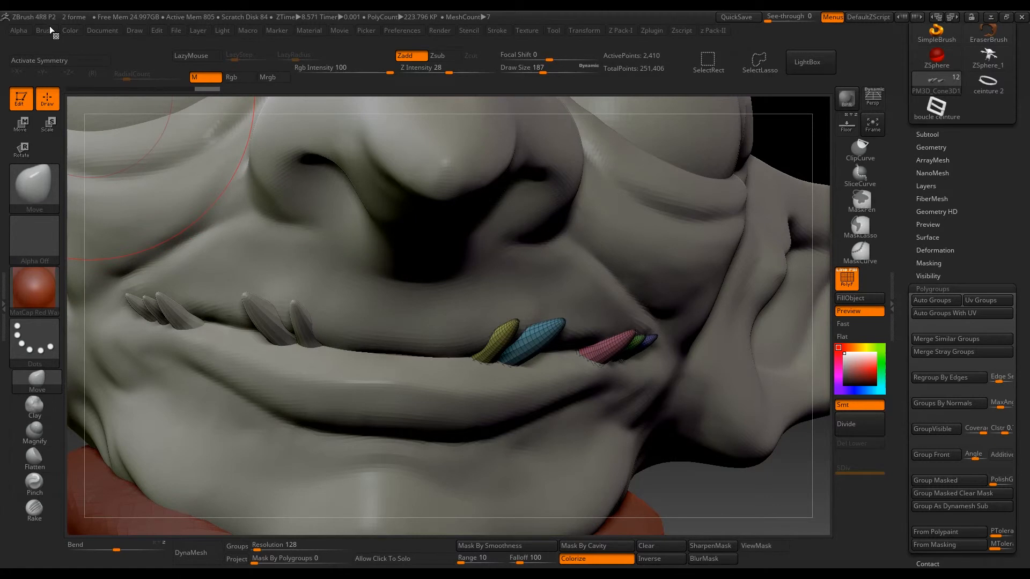
- Set the Move brush's auto masking option Mask By Polygroups to 100
click(49, 31)
mouse_move(106, 462)
mouse_down()
mouse_move(131, 437)
mouse_move(133, 409)
mouse_up()
click(95, 450)
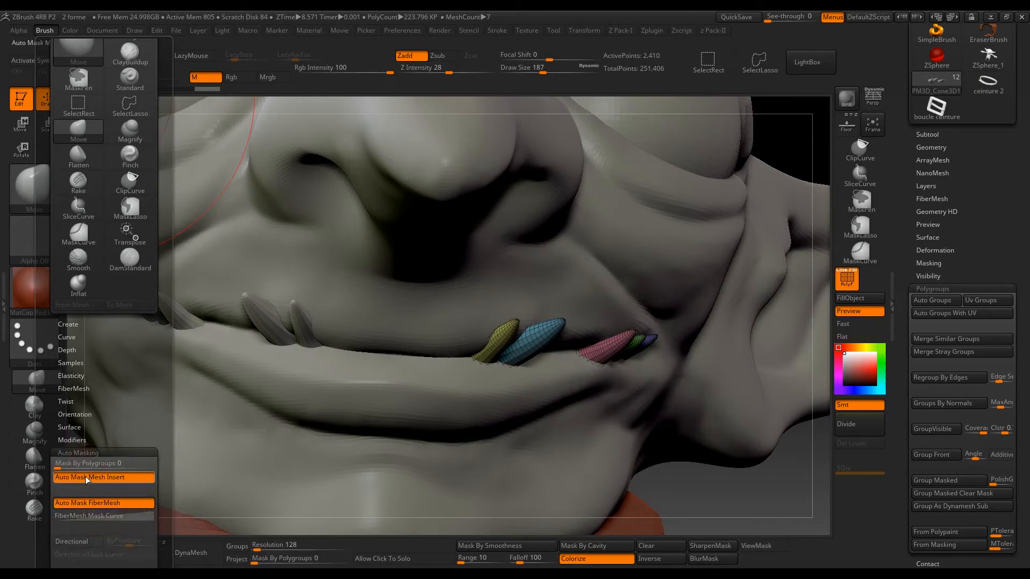
drag(63, 465, 117, 471)
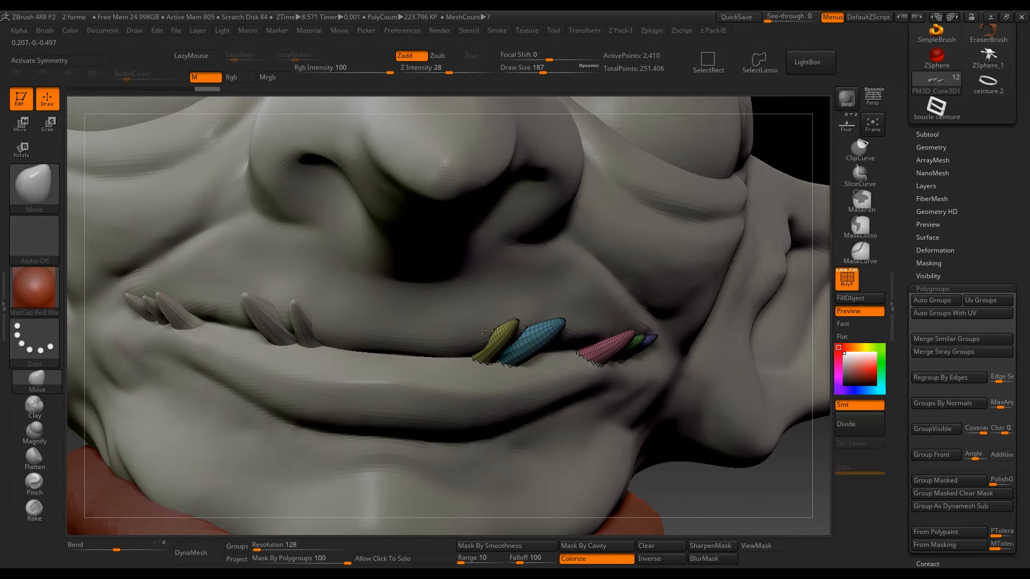
- Reshape and reposition the individual teeth of subtool PM3D_Cone3D1_2 along the lower lip with the Move brush
key(s)
drag(490, 333, 482, 333)
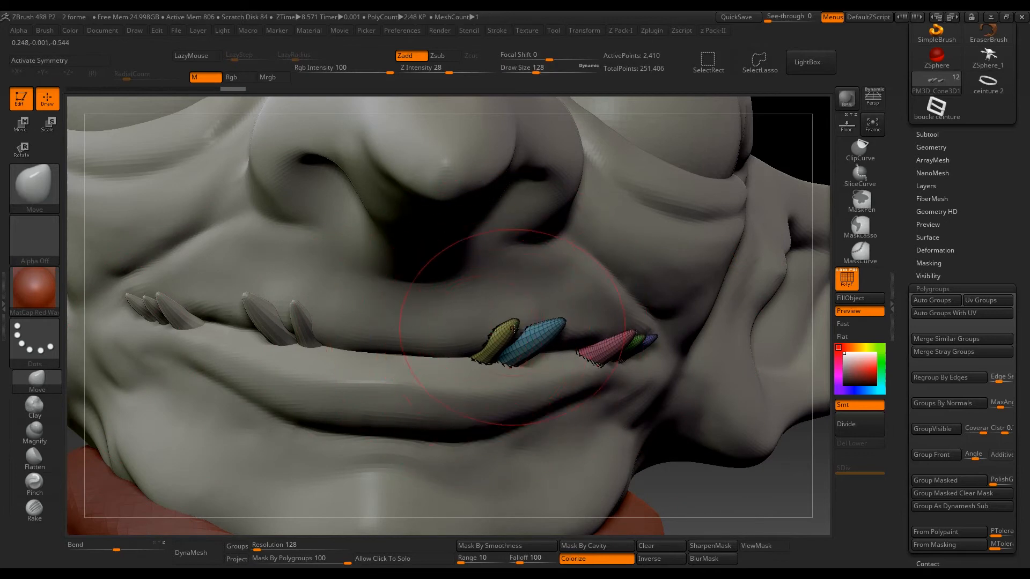
right_drag(531, 309, 558, 312)
mouse_move(511, 335)
mouse_down()
mouse_move(504, 346)
mouse_move(516, 350)
mouse_up()
right_drag(516, 349, 577, 344)
drag(522, 351, 533, 340)
right_drag(568, 332, 523, 301)
drag(518, 362, 528, 351)
mouse_move(536, 313)
right_down()
mouse_move(579, 305)
mouse_move(591, 338)
right_up()
drag(555, 338, 592, 336)
right_drag(595, 338, 677, 387)
drag(629, 405, 611, 411)
mouse_move(611, 410)
right_down()
mouse_move(621, 416)
mouse_move(675, 367)
right_up()
drag(676, 366, 688, 355)
right_drag(697, 344, 681, 338)
right_drag(719, 339, 724, 346)
drag(652, 343, 638, 343)
right_drag(638, 343, 645, 322)
drag(633, 349, 644, 346)
mouse_move(643, 346)
right_down()
mouse_move(660, 349)
mouse_move(494, 329)
right_up()
- Auto-group the teeth of subtool PM3D_Cone3D1_3 and reshape them individually with the Move brush at draw size 90
alt+click(472, 351)
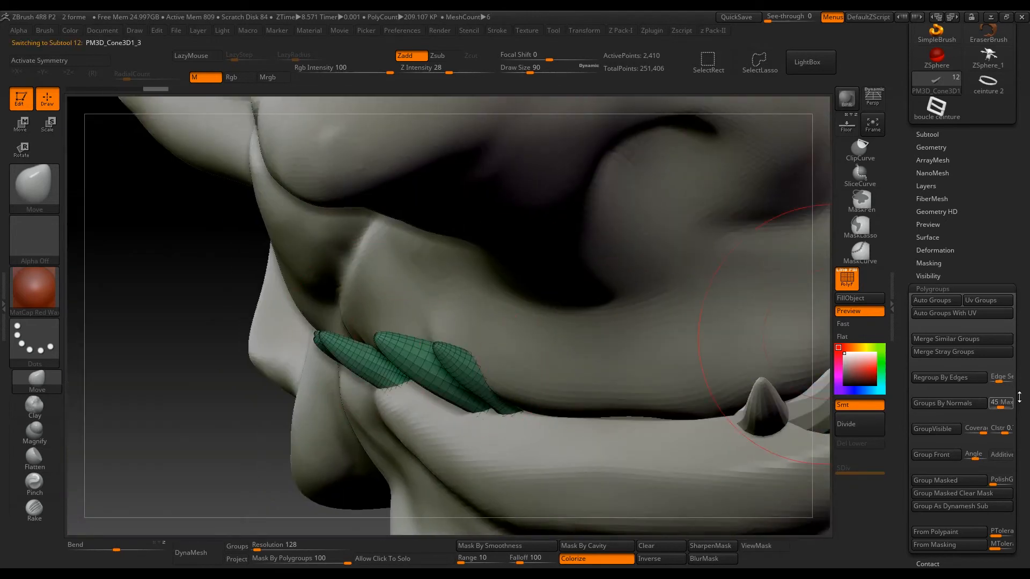
click(931, 304)
mouse_move(697, 321)
right_down()
mouse_move(516, 311)
mouse_move(471, 321)
right_up()
drag(455, 370, 448, 368)
right_drag(448, 344, 418, 335)
drag(413, 375, 403, 382)
right_drag(194, 382, 317, 311)
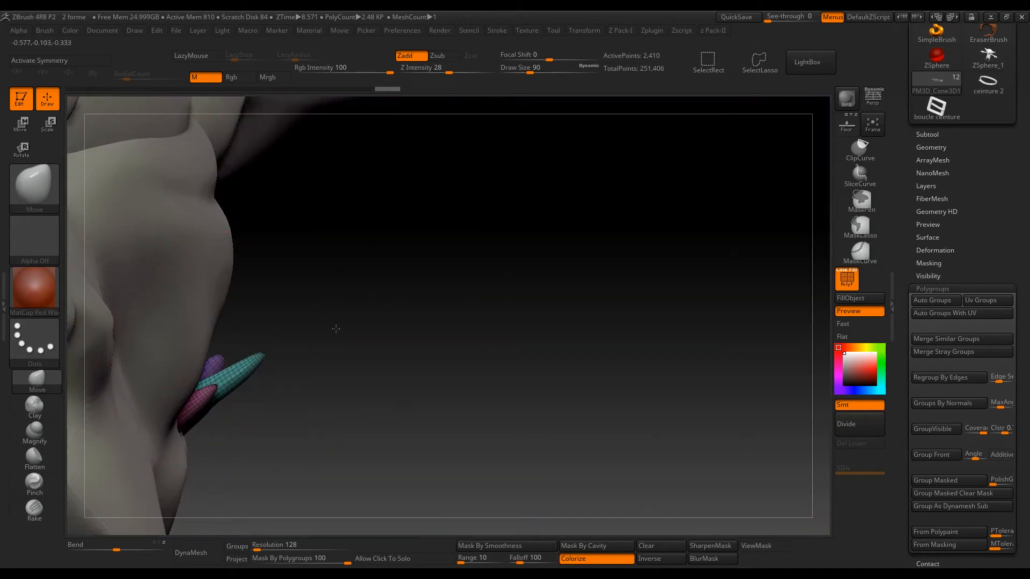
right_drag(285, 353, 76, 430)
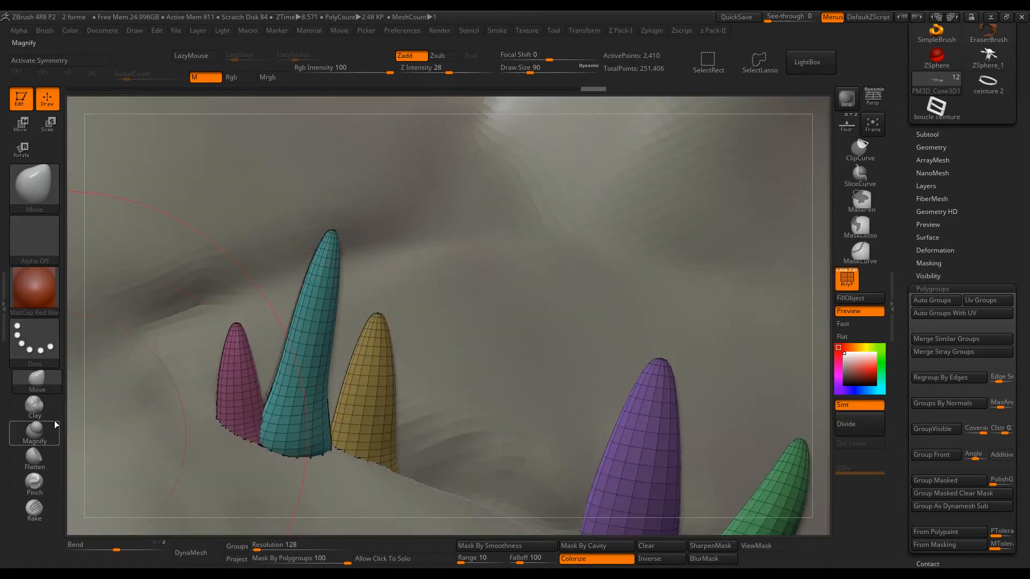
key(b)
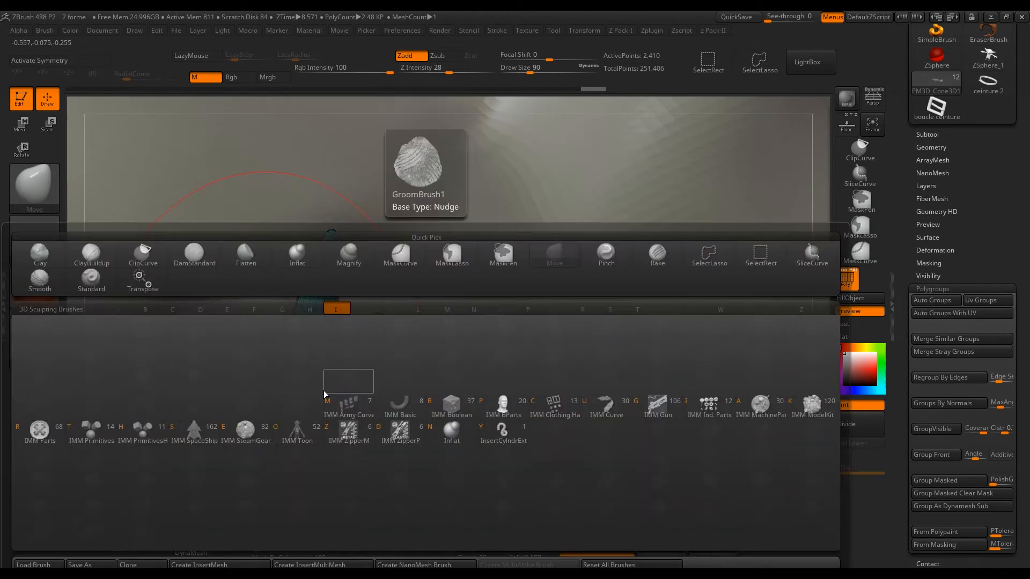
key(n)
mouse_move(322, 370)
right_down()
mouse_move(281, 322)
mouse_move(469, 277)
mouse_move(466, 378)
right_up()
key(b)
key(m)
key(v)
- Set the brush's Mask By Polygroups to 0 and hide the polyframe
mouse_move(391, 298)
right_down()
mouse_move(424, 252)
mouse_move(460, 462)
mouse_move(830, 331)
right_up()
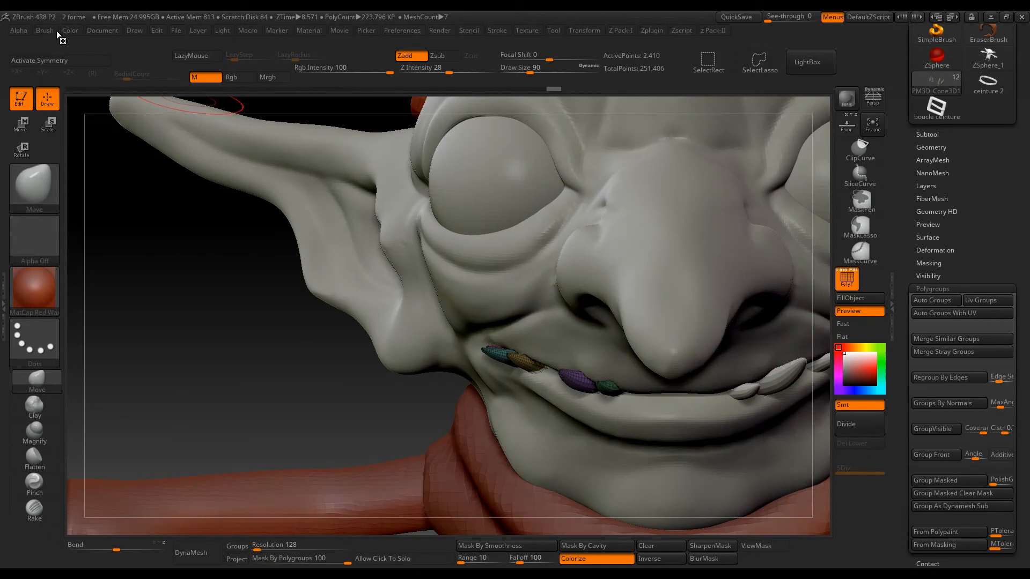
click(46, 31)
drag(103, 545, 54, 545)
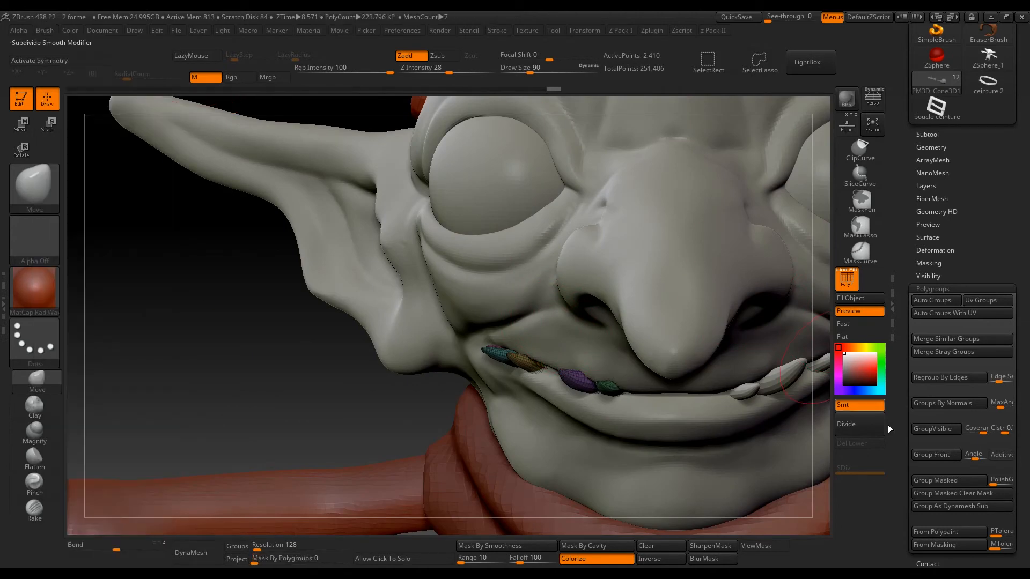
click(846, 279)
- Select the head subtool Tete and mask the lower lip beneath the rear group of teeth
alt+click(690, 308)
right_drag(691, 308, 427, 342)
mouse_move(472, 371)
right_down()
mouse_move(579, 359)
mouse_move(436, 381)
mouse_move(416, 360)
right_up()
key(s)
drag(416, 360, 410, 360)
right_drag(410, 360, 354, 446)
key(s)
drag(353, 446, 340, 446)
mouse_move(322, 450)
ctrl+mouse_down()
mouse_move(450, 480)
mouse_move(389, 428)
mouse_move(557, 494)
ctrl+mouse_up()
- Nudge the unmasked lip with the Move brush, extend the lower-lip mask towards the front teeth and hide the mask display
right_drag(413, 340, 410, 345)
key(s)
drag(410, 345, 427, 345)
drag(386, 317, 364, 298)
mouse_move(365, 297)
right_down()
mouse_move(451, 329)
mouse_move(486, 317)
mouse_move(482, 301)
right_up()
key(s)
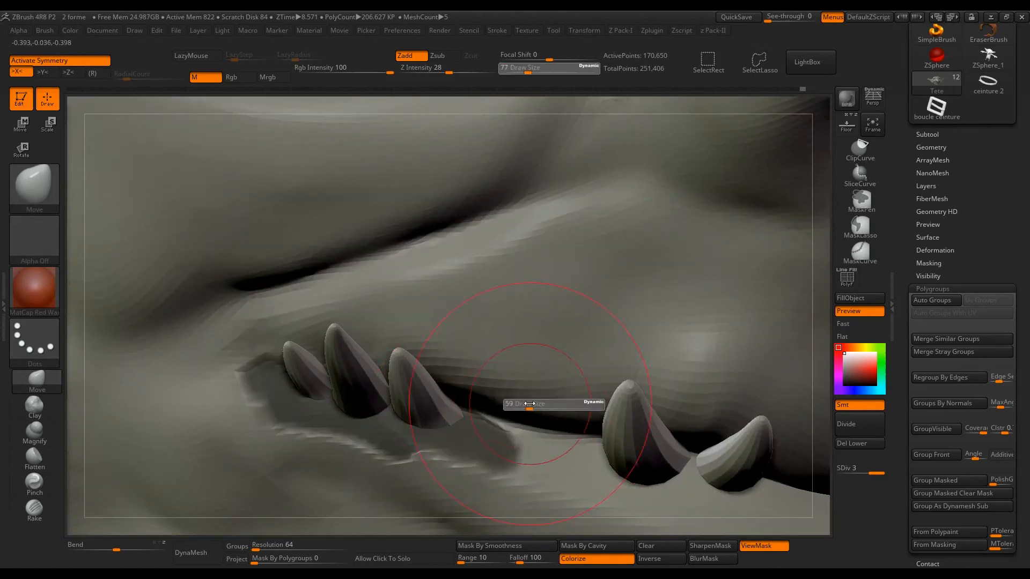
key(s)
drag(524, 440, 514, 440)
ctrl+drag(502, 443, 577, 464)
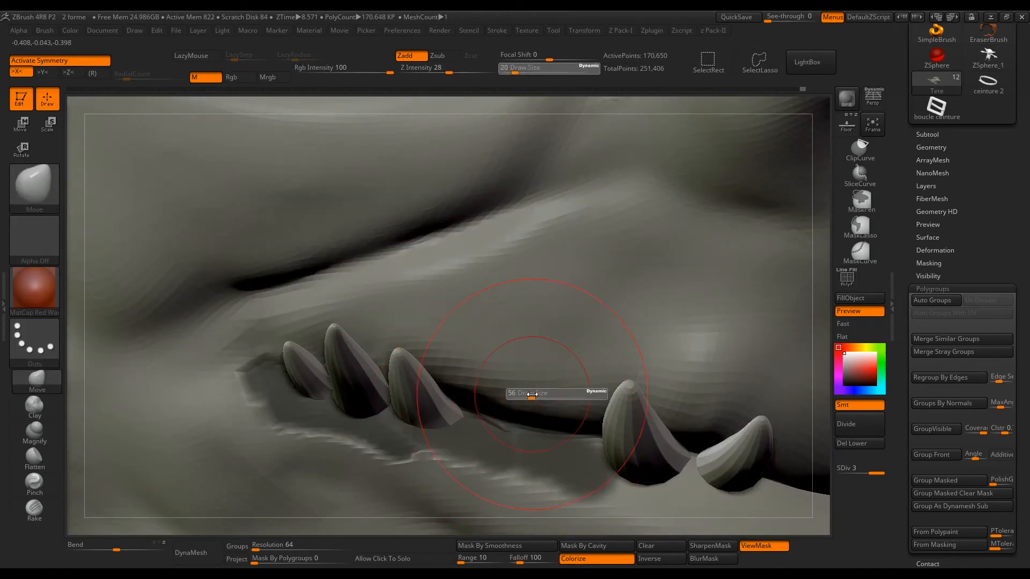
mouse_move(519, 397)
right_down()
mouse_move(528, 429)
mouse_move(522, 400)
mouse_move(552, 362)
mouse_move(456, 354)
right_up()
right_drag(580, 349, 648, 370)
key(ctrl+h)
- Try to smooth the lip surface beside the rearmost teeth
mouse_move(311, 394)
right_down()
mouse_move(407, 398)
mouse_move(397, 391)
right_up()
ctrl+right_drag(397, 391, 406, 379)
ctrl+drag(325, 338, 307, 334)
key(ctrl+z)
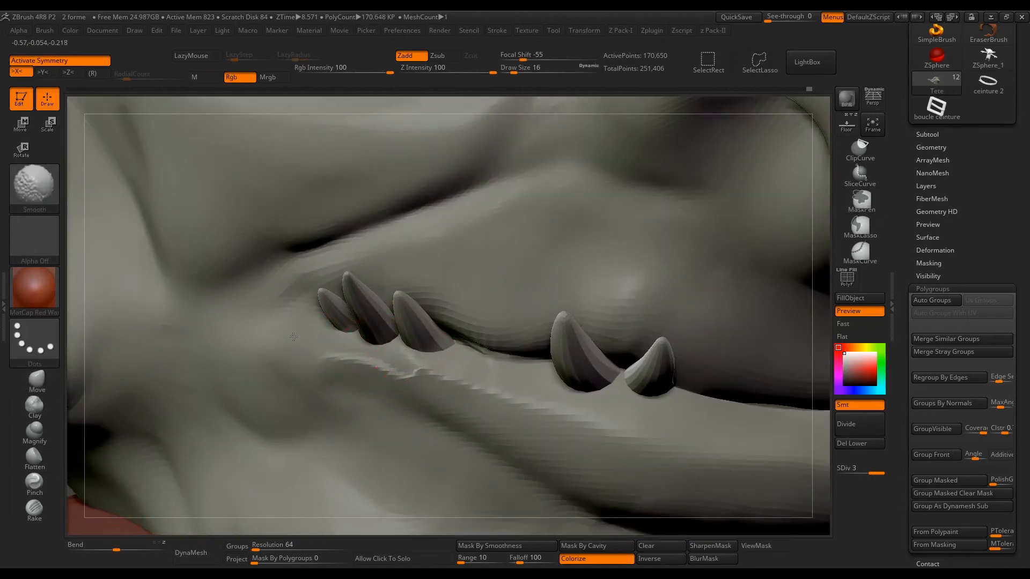
- Rework the ridged surface of the lower lip beneath the teeth using the Clay brush at draw size 25
mouse_move(572, 418)
ctrl+right_down()
mouse_move(563, 187)
mouse_move(568, 427)
mouse_move(499, 365)
ctrl+right_up()
key(b)
key(c)
click(35, 406)
key(s)
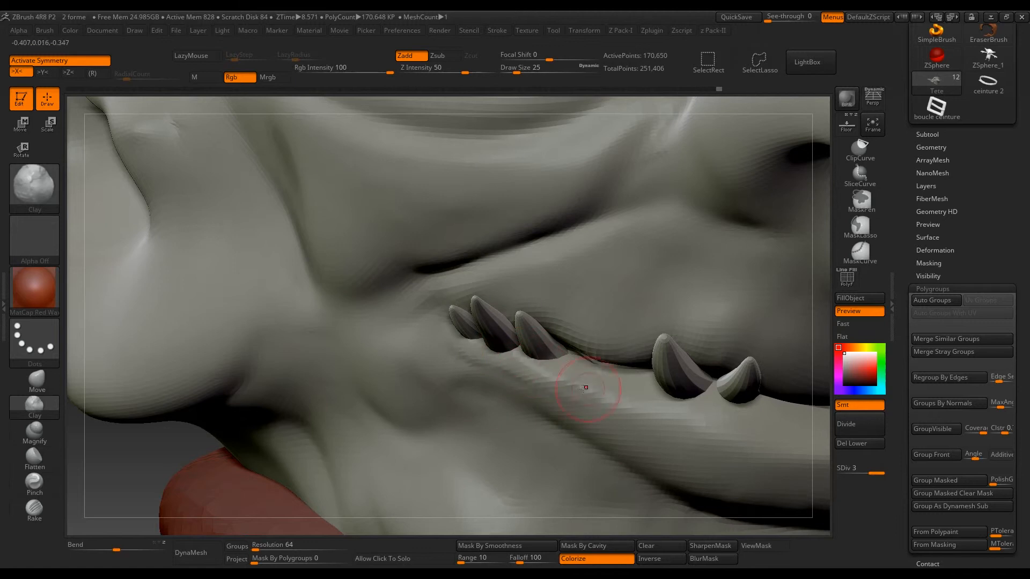
key(shift)
drag(670, 411, 724, 409)
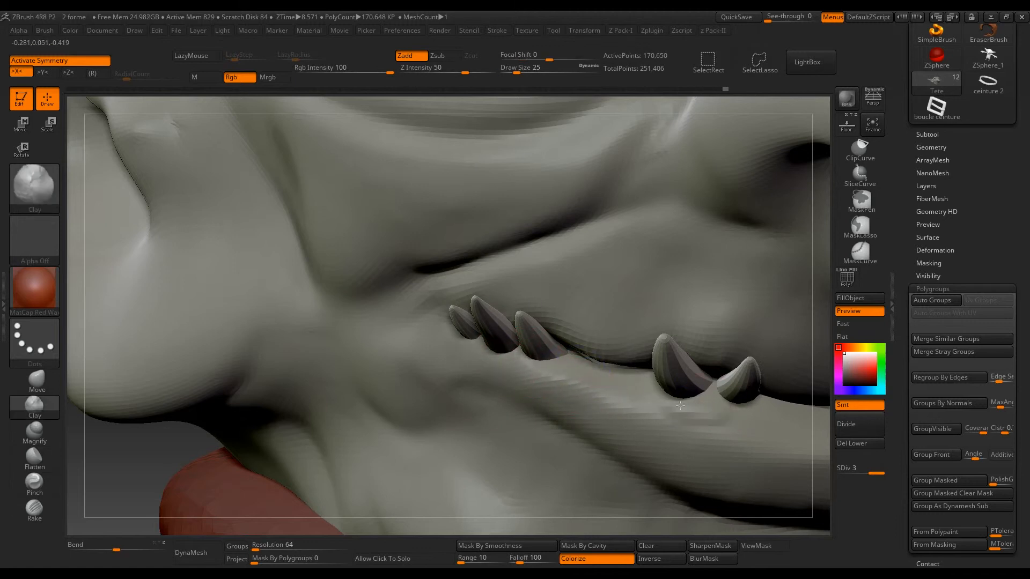
- Mask the lower lip between the front teeth, erasing the excess and refining the mask near the tooth base at draw size 17
mouse_move(613, 317)
ctrl+right_down()
mouse_move(444, 252)
mouse_move(461, 248)
mouse_move(429, 252)
mouse_move(540, 321)
ctrl+right_up()
mouse_move(590, 370)
right_down()
mouse_move(556, 397)
mouse_move(522, 462)
right_up()
key(s)
drag(526, 468, 518, 468)
right_drag(518, 468, 526, 474)
mouse_move(526, 474)
ctrl+mouse_down()
mouse_move(474, 469)
mouse_move(602, 479)
mouse_move(421, 439)
ctrl+mouse_up()
right_drag(421, 439, 470, 411)
ctrl+alt+drag(471, 411, 523, 431)
right_drag(478, 409, 487, 442)
key(bracketleft)
key(bracketleft)
ctrl+drag(441, 443, 419, 445)
right_drag(505, 462, 493, 438)
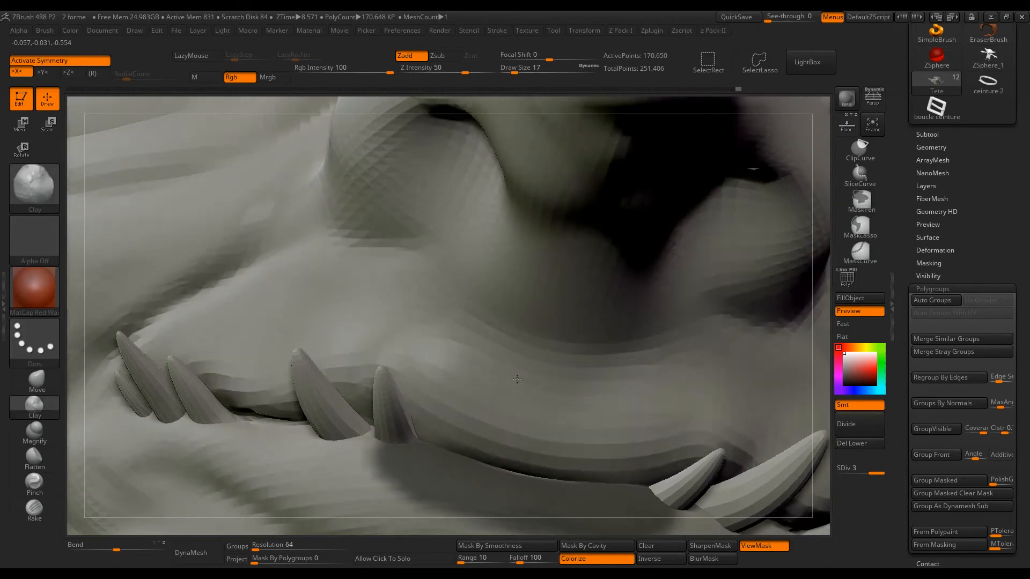
- Switch to the Move brush and extend the mask on the lower lip between the front teeth
right_drag(506, 379, 466, 338)
click(36, 380)
key(s)
drag(535, 361, 555, 361)
mouse_move(509, 311)
right_down()
mouse_move(571, 310)
mouse_move(546, 401)
mouse_move(547, 375)
mouse_move(579, 340)
mouse_move(557, 386)
mouse_move(563, 414)
right_up()
key(ctrl)
key(s)
drag(563, 413, 497, 419)
- Lift the upper lip away from the masked lower lip between the front teeth with the Move brush at draw size about 101
mouse_move(395, 359)
right_down()
mouse_move(472, 322)
mouse_move(499, 284)
right_up()
key(b)
key(m)
key(v)
key(s)
drag(547, 279, 561, 278)
drag(527, 349, 530, 335)
key(ctrl+z)
key(s)
mouse_move(552, 370)
mouse_down()
mouse_move(561, 370)
mouse_move(559, 297)
mouse_up()
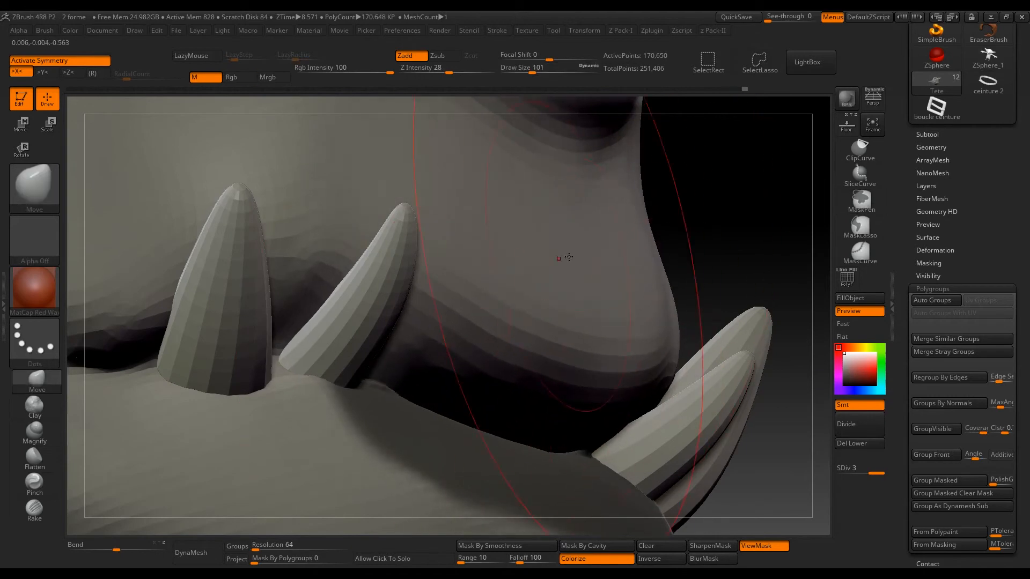
right_drag(559, 298, 579, 306)
mouse_move(579, 268)
right_down()
mouse_move(547, 271)
mouse_move(544, 241)
mouse_move(564, 282)
right_up()
key(s)
drag(592, 215, 579, 235)
right_drag(573, 229, 564, 245)
- Smooth the lower lip beneath the teeth, starting with draw size 25
mouse_move(564, 337)
right_down()
mouse_move(504, 322)
mouse_move(541, 316)
mouse_move(523, 284)
mouse_move(425, 264)
mouse_move(483, 363)
right_up()
drag(527, 71, 516, 71)
shift+drag(462, 374, 657, 357)
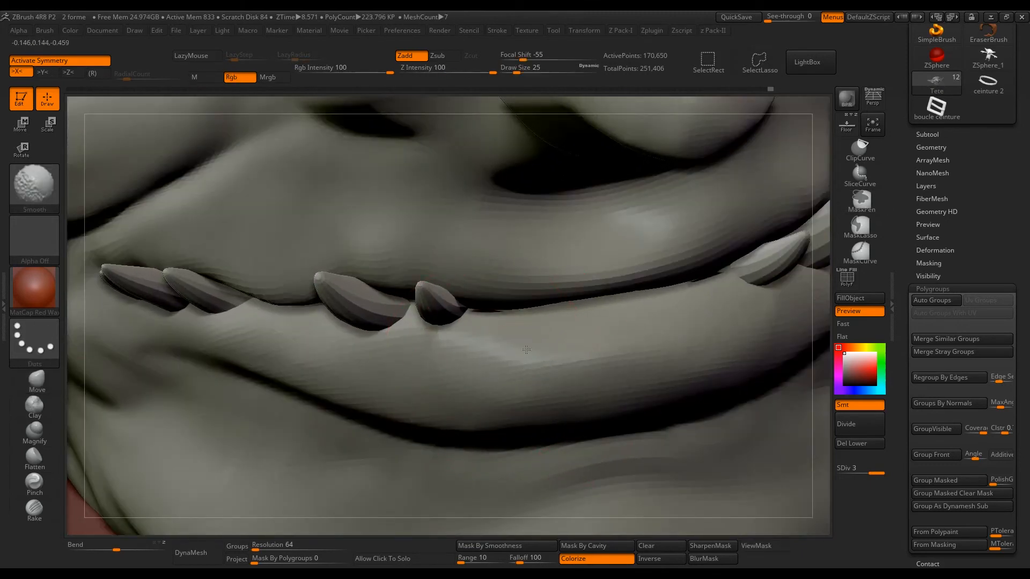
mouse_move(772, 326)
ctrl+right_down()
mouse_move(746, 279)
mouse_move(702, 241)
mouse_move(669, 391)
mouse_move(400, 299)
mouse_move(492, 322)
ctrl+right_up()
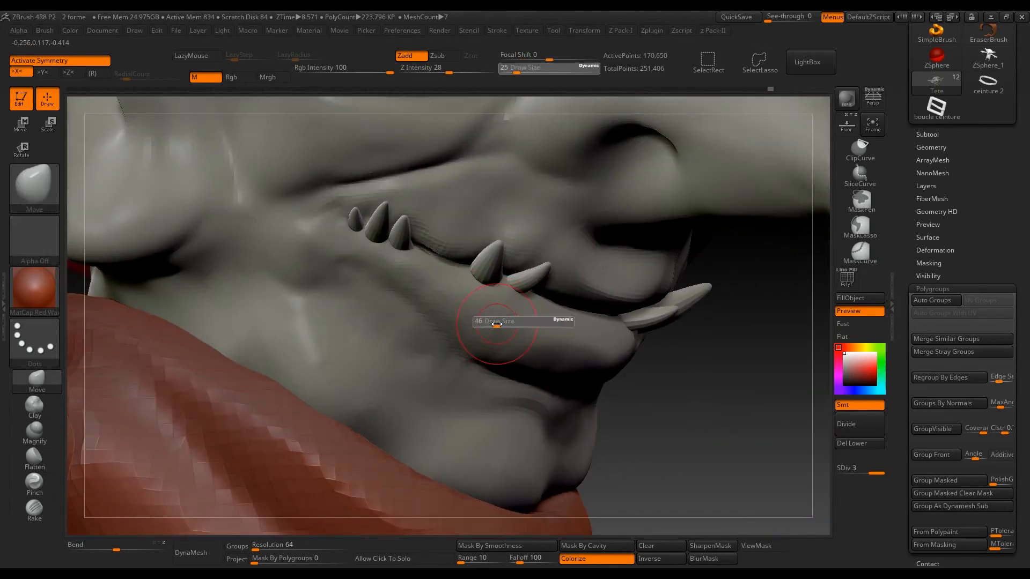
shift+drag(553, 355, 558, 357)
right_drag(517, 349, 494, 299)
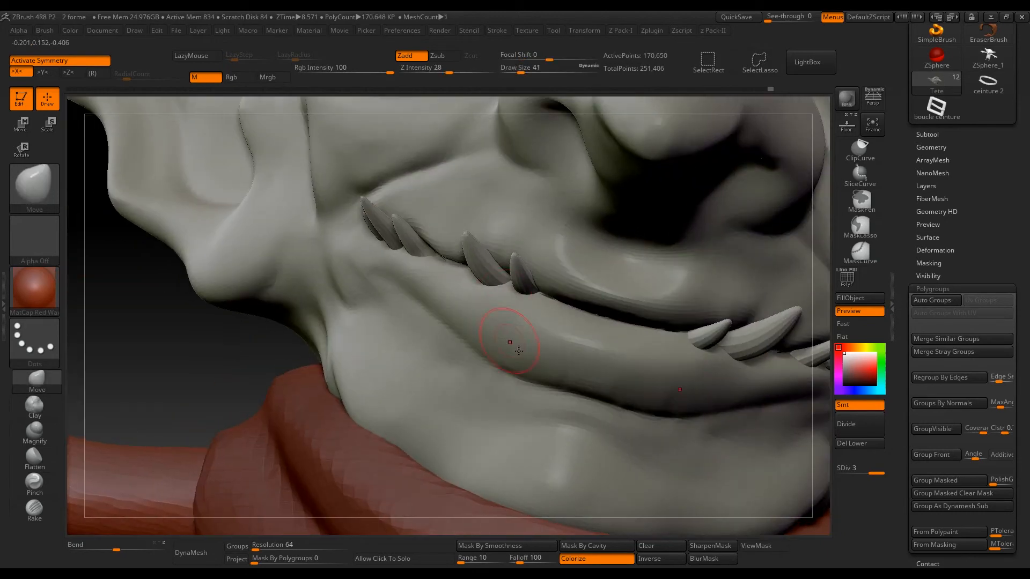
- Reshape the lower lip and jaw around the mouth corner with the Move brush at draw sizes of about 97 and 158
key(s)
drag(372, 325, 383, 325)
mouse_move(473, 319)
mouse_down()
mouse_move(517, 357)
mouse_move(441, 290)
mouse_up()
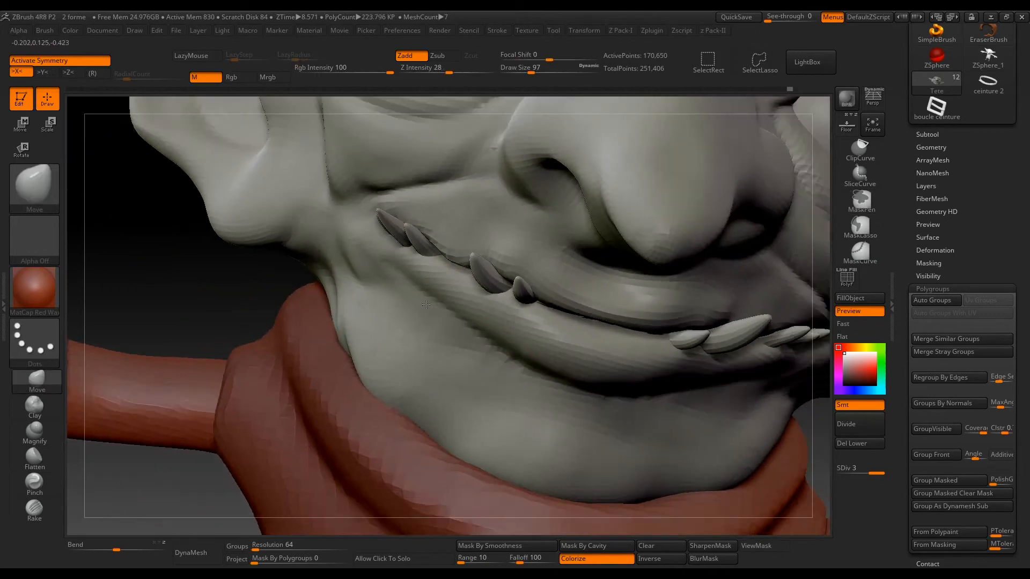
mouse_move(499, 344)
alt+right_down()
mouse_move(476, 320)
mouse_move(488, 354)
alt+right_up()
key(s)
mouse_move(495, 358)
mouse_down()
mouse_move(504, 358)
mouse_move(482, 337)
mouse_up()
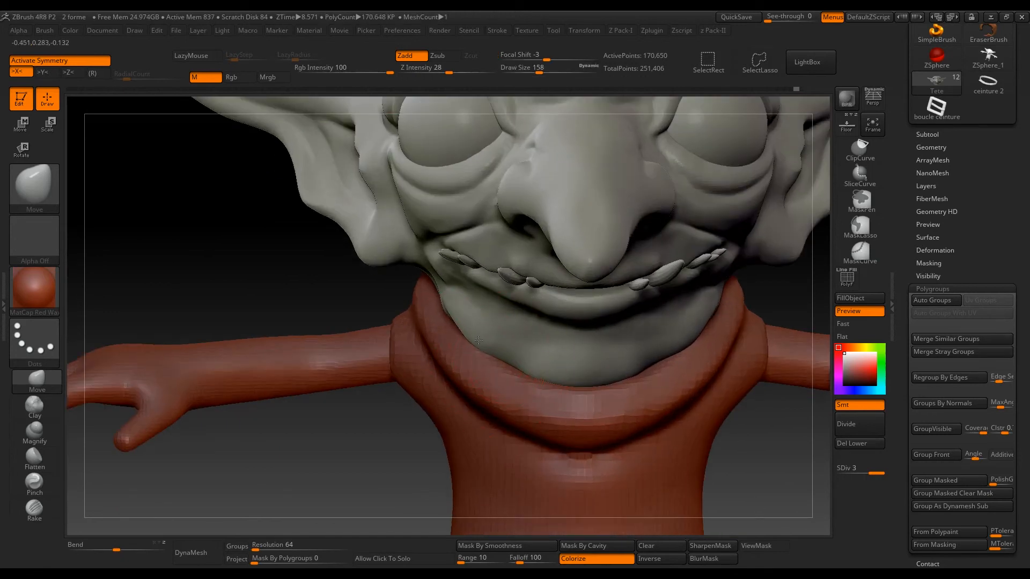
- Apply ClayPolish to the head with Max 25 and clear the mask it leaves
mouse_move(483, 330)
right_down()
mouse_move(541, 316)
mouse_move(499, 300)
mouse_move(467, 303)
mouse_move(542, 322)
mouse_move(514, 252)
mouse_move(574, 257)
mouse_move(590, 368)
right_up()
click(947, 288)
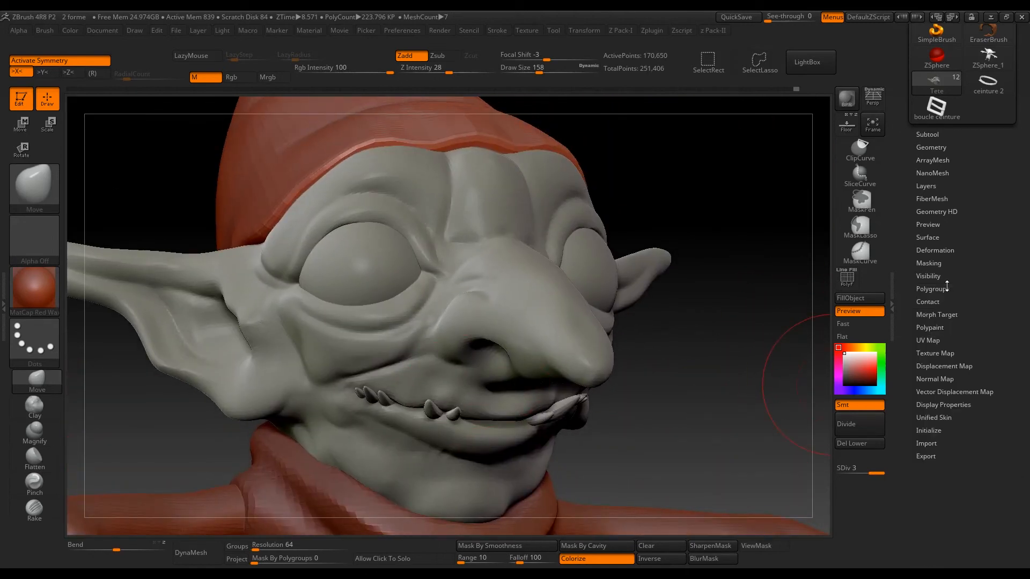
drag(988, 175, 988, 207)
click(933, 180)
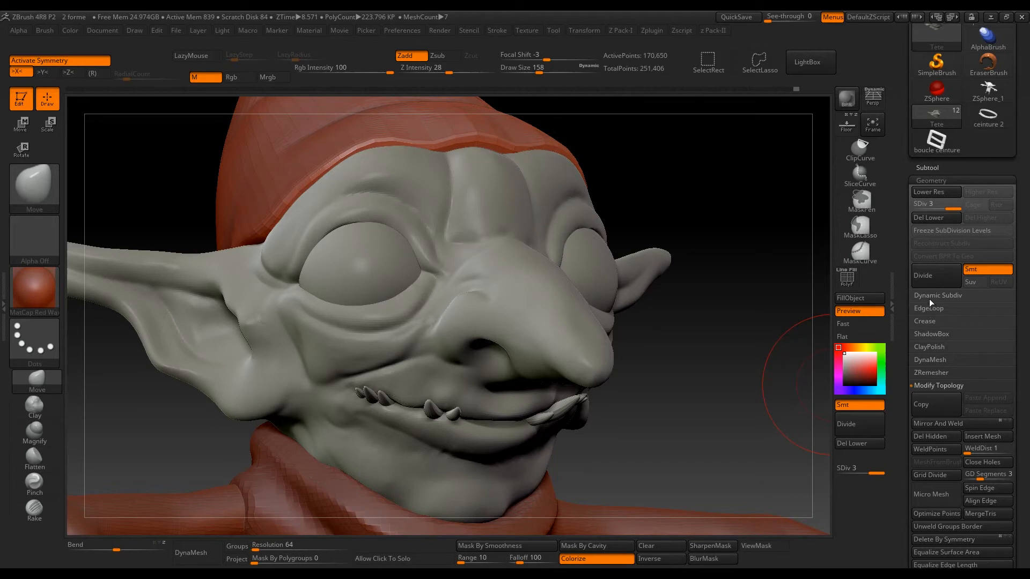
click(929, 346)
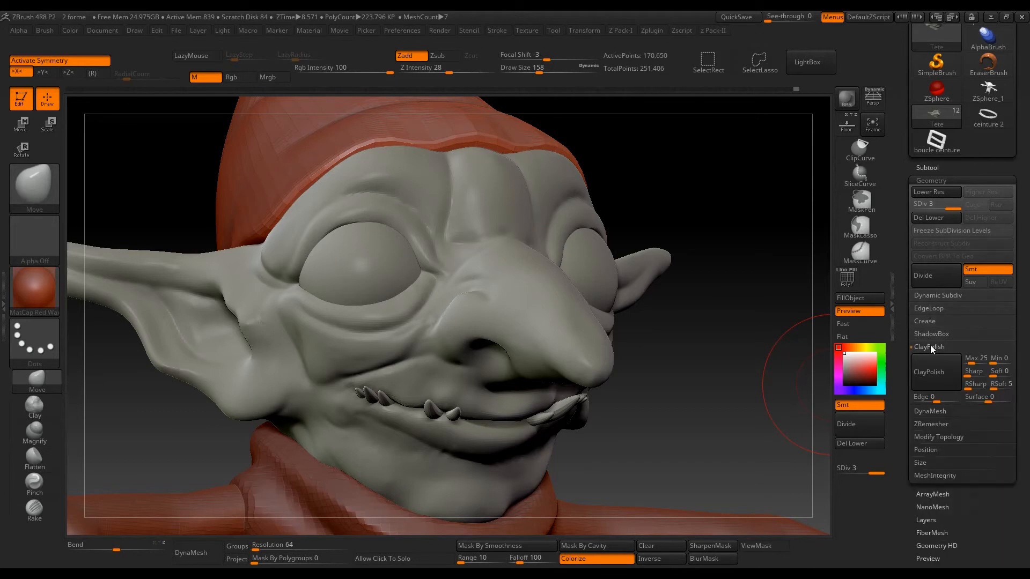
click(934, 373)
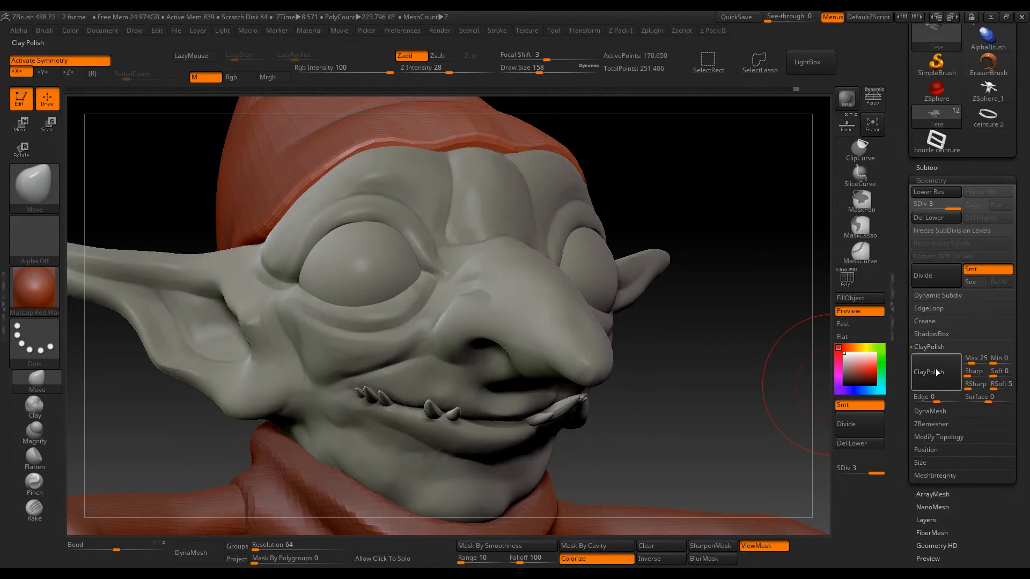
ctrl+drag(756, 363, 783, 371)
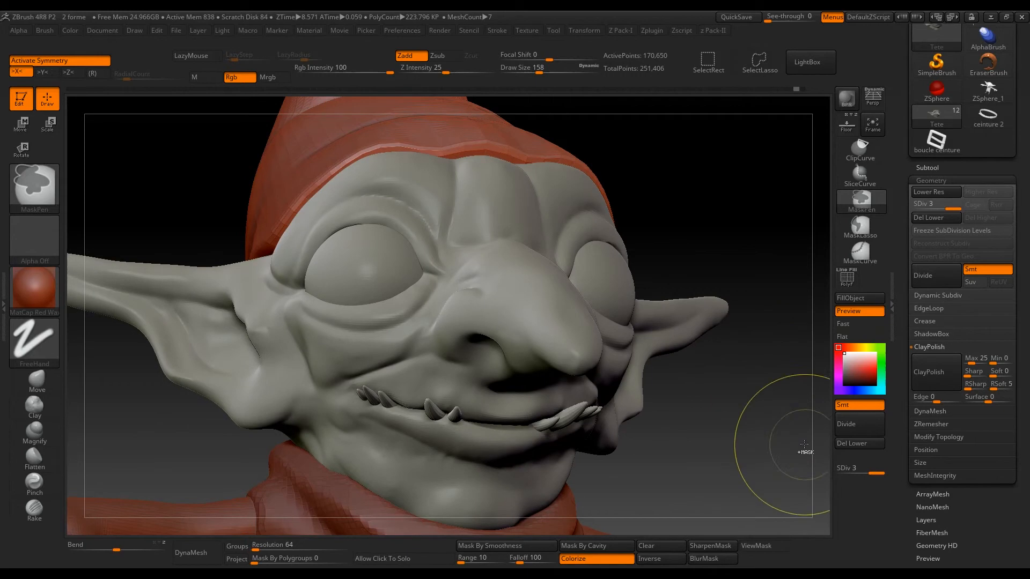
- Retopologize the head with ZRemesher at Target Polygons Count 5 with Adapt on
drag(820, 407, 787, 339)
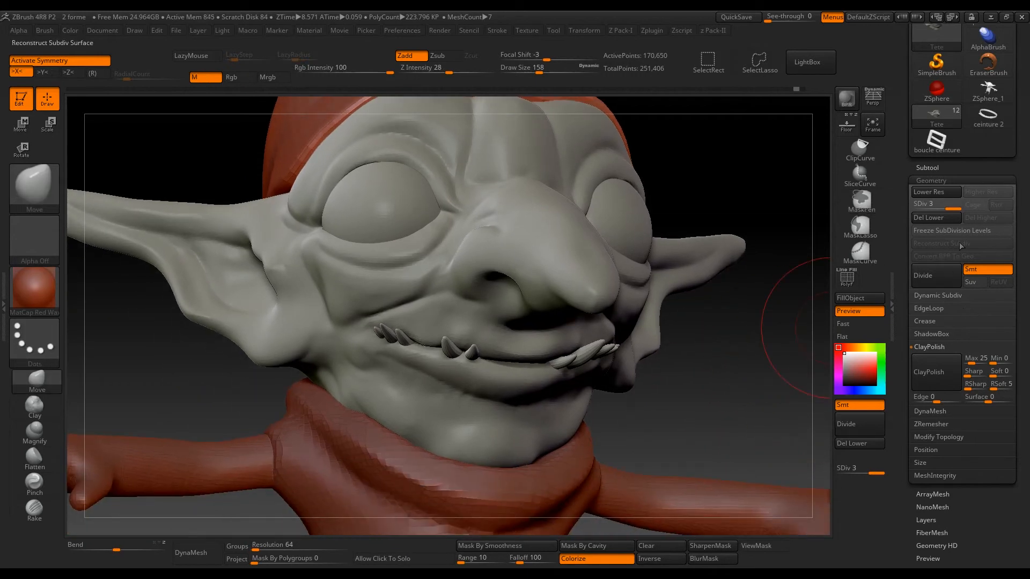
click(931, 181)
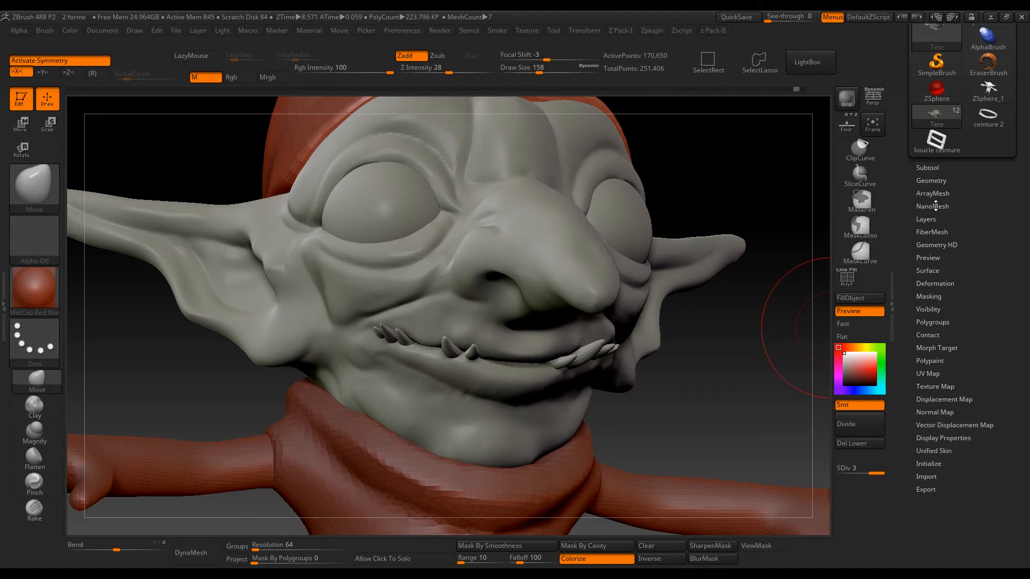
click(933, 181)
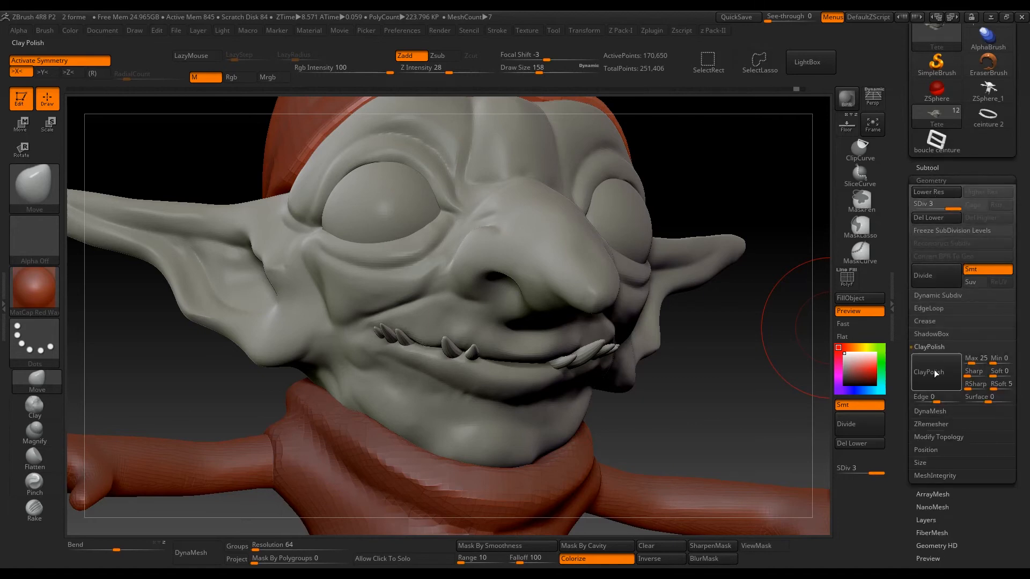
click(931, 425)
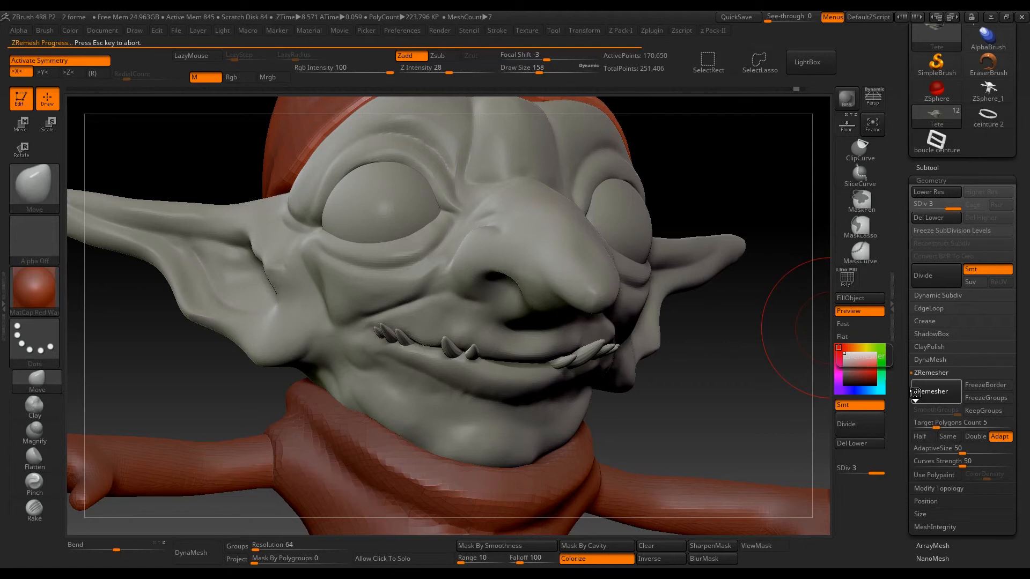
- Fill the remeshed head with the grey-green MatCap material, then restore the red wax MatCap as the current material
drag(787, 326, 754, 342)
click(42, 282)
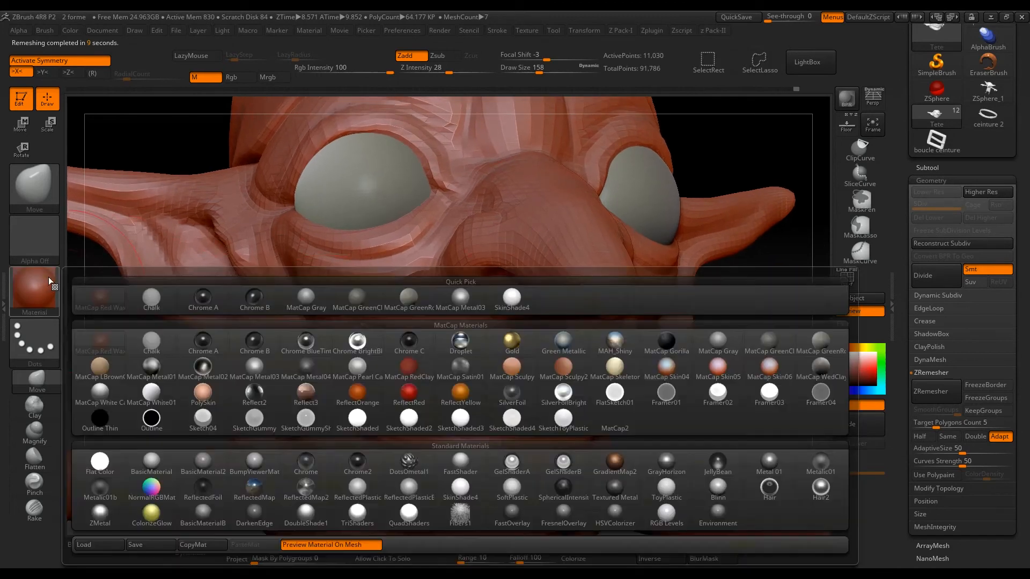
click(819, 345)
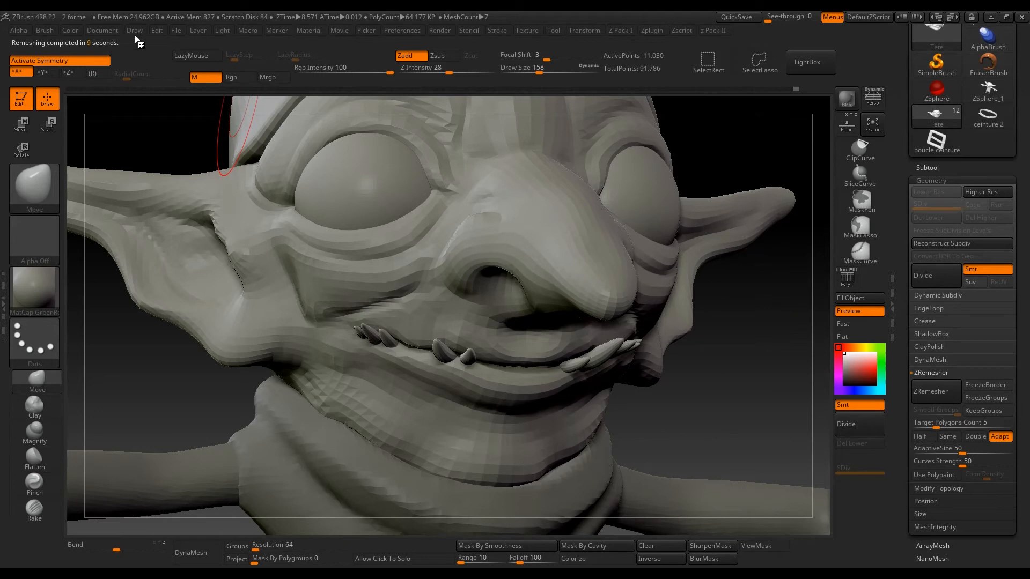
click(74, 31)
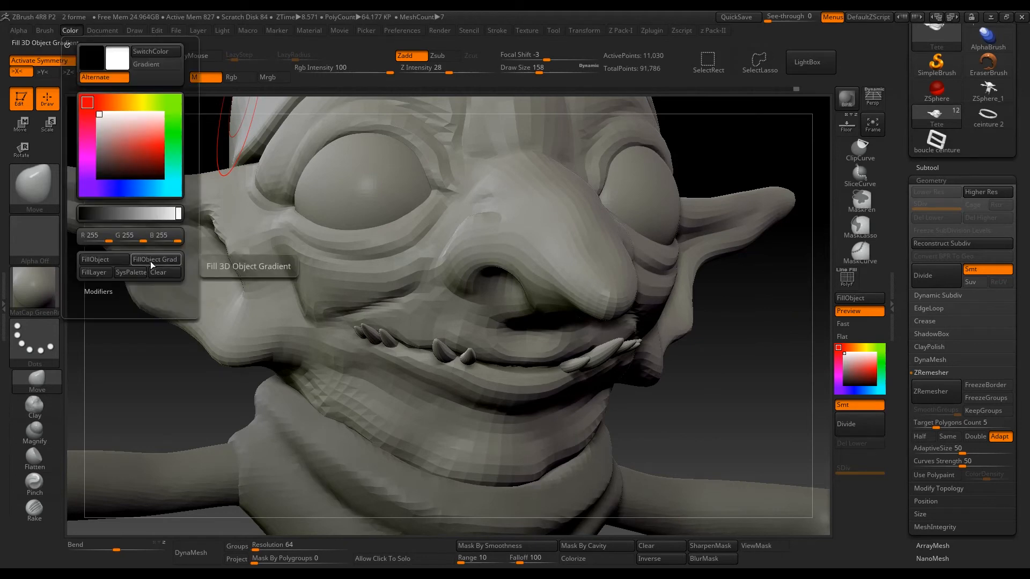
click(114, 259)
click(40, 307)
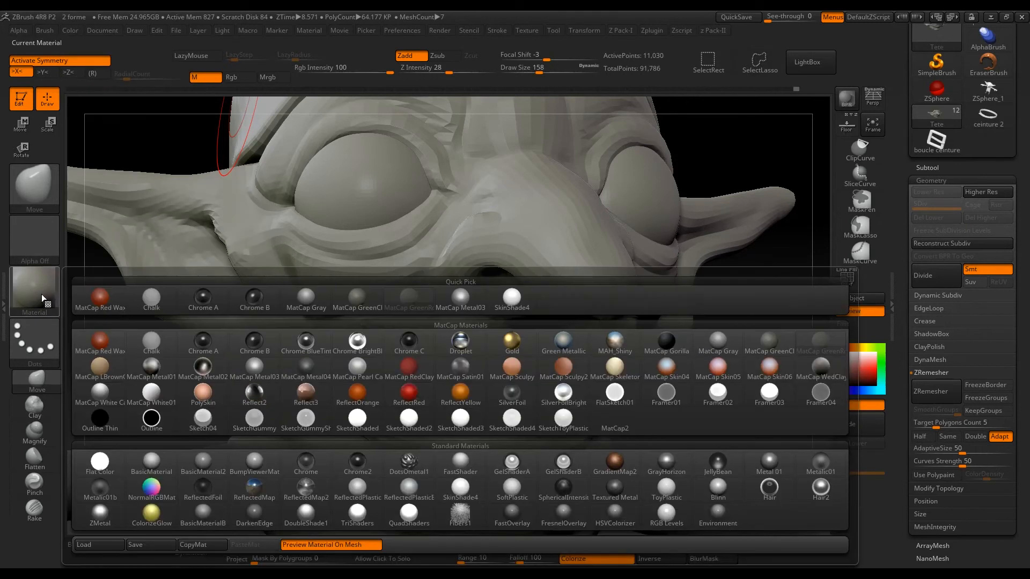
click(98, 300)
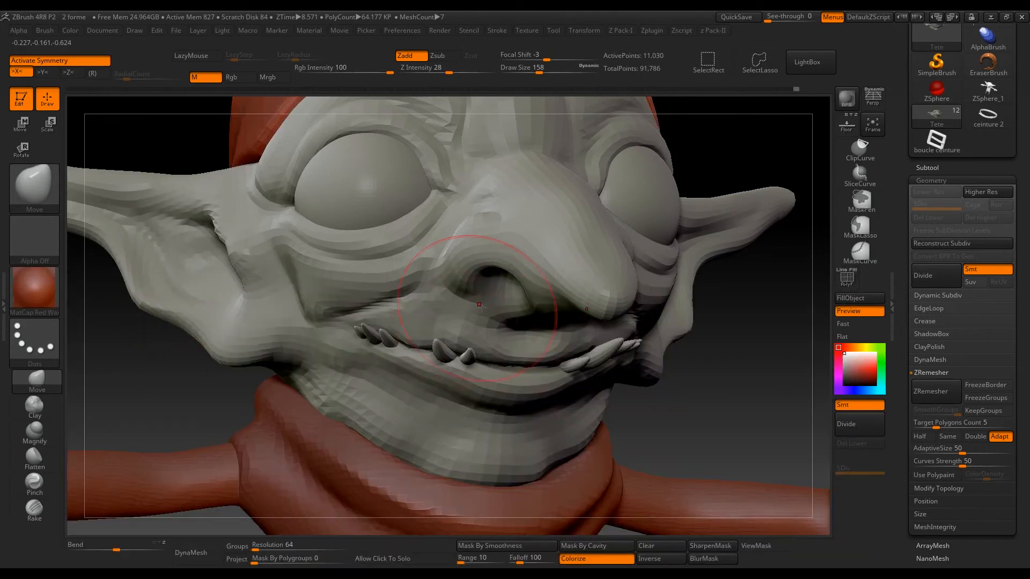
- Subdivide the remeshed head three times, up to subdivision level 4
key(ctrl+d)
key(ctrl+d)
key(ctrl+d)
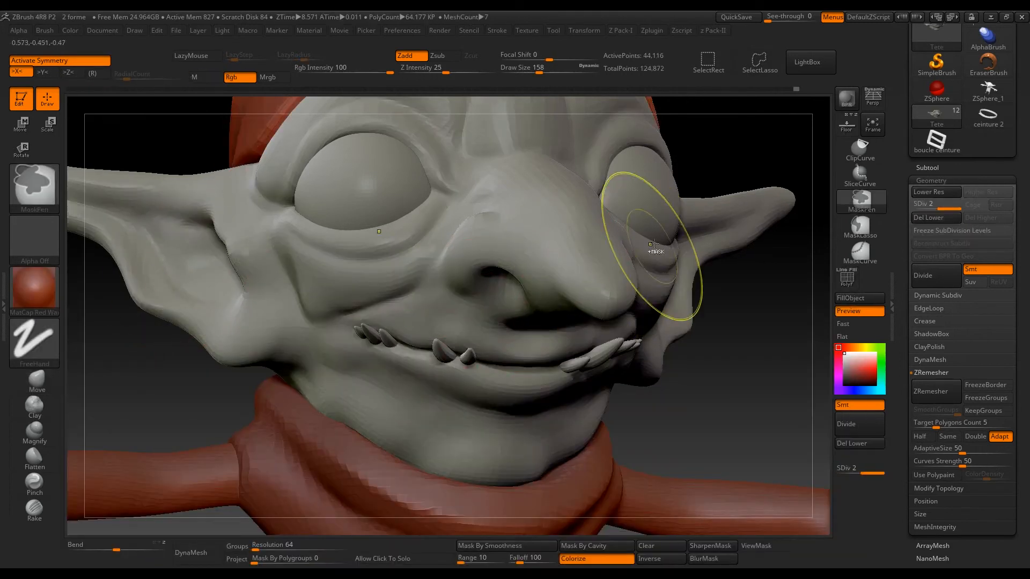
ctrl+right_drag(656, 235, 525, 206)
- Choose the DamStandard brush with Z Intensity 14 and subdivide the head to level 5
key(b)
key(d)
key(s)
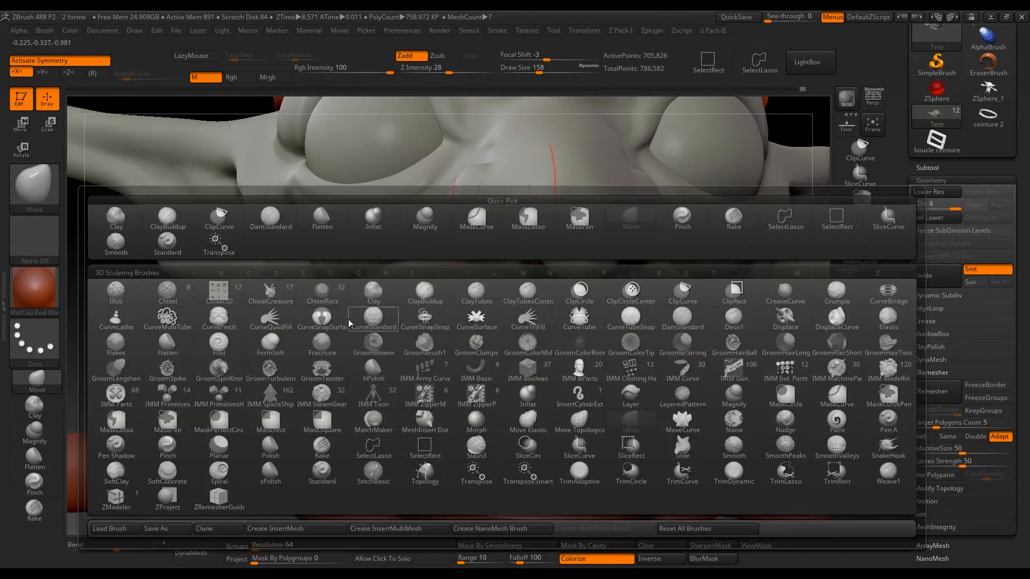
right_drag(343, 384, 299, 287)
drag(448, 70, 443, 69)
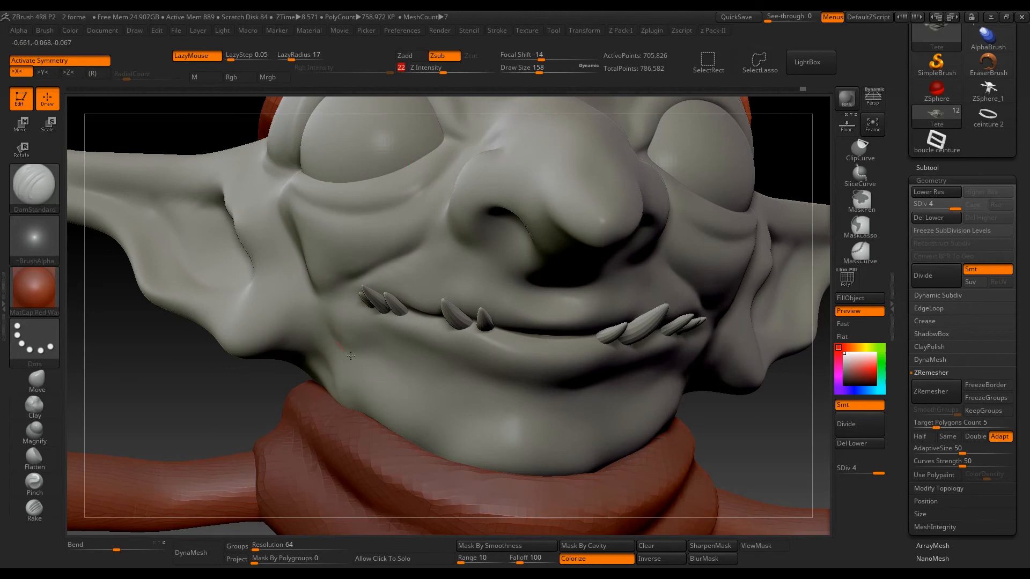
key(ctrl+d)
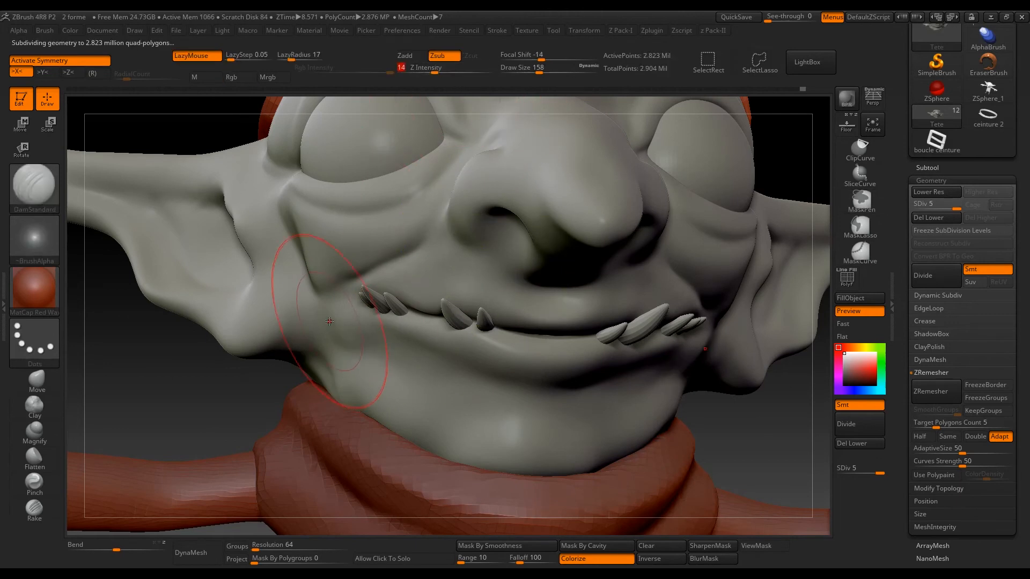
- Lower the DamStandard intensity to 7 and test creases beside the mouth corner, undoing the trial strokes
drag(400, 345, 399, 344)
key(s)
click(394, 342)
click(446, 69)
drag(333, 315, 401, 343)
key(ctrl+z)
key(ctrl+z)
key(ctrl+z)
key(ctrl+z)
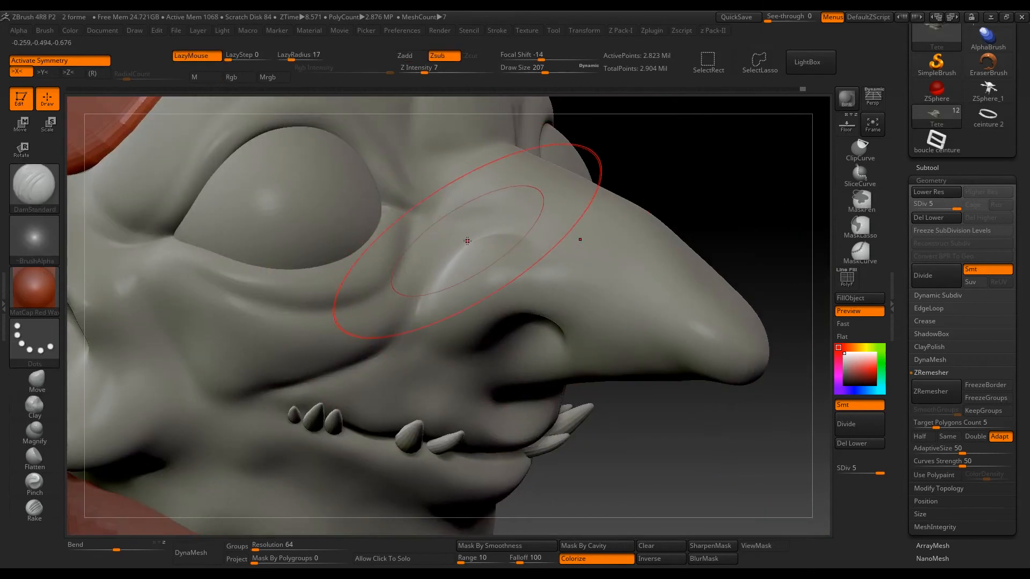
- Carve the cheek fold running from the nostril towards the mouth corner with DamStandard at draw size 207
click(35, 185)
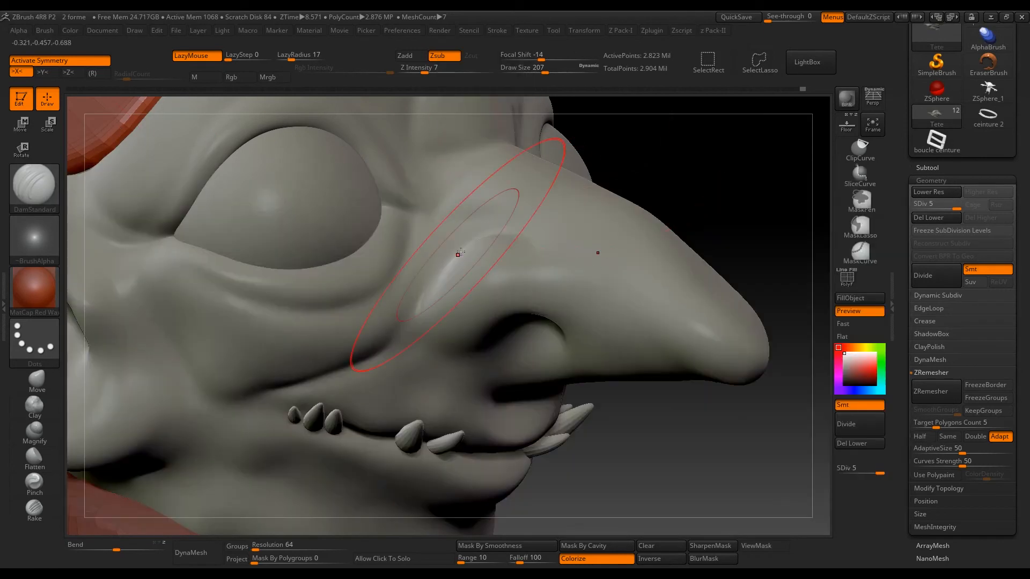
drag(348, 368, 276, 381)
mouse_move(275, 381)
right_down()
mouse_move(315, 287)
mouse_move(242, 241)
right_up()
right_drag(285, 378, 269, 267)
drag(269, 266, 355, 368)
mouse_move(355, 368)
right_down()
mouse_move(338, 378)
mouse_move(284, 314)
right_up()
- Carve a smaller crease below the mouth corner at draw size 101
key(s)
drag(271, 326, 257, 326)
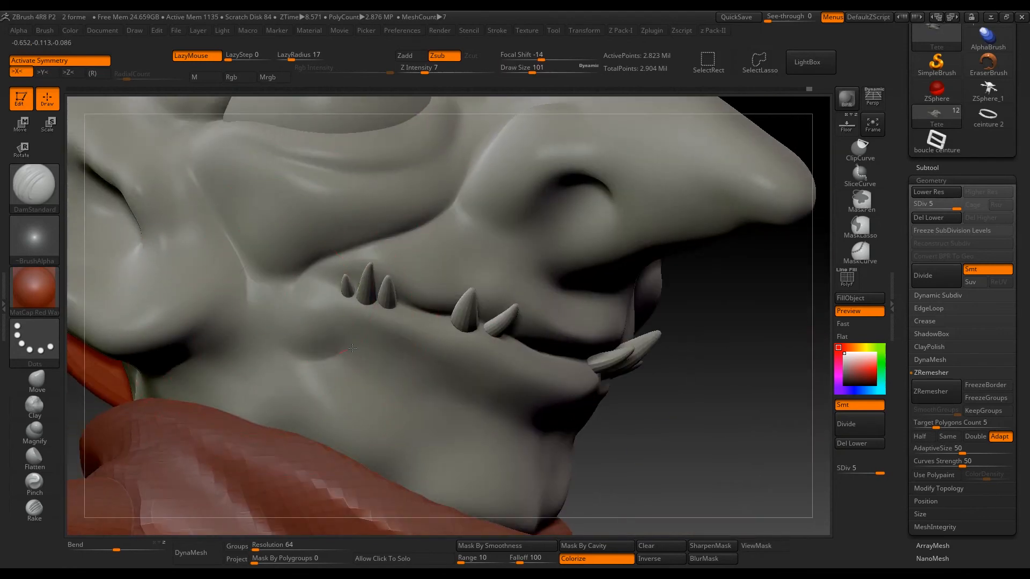
right_drag(341, 353, 349, 336)
mouse_move(482, 365)
right_down()
mouse_move(421, 335)
mouse_move(446, 370)
mouse_move(453, 328)
right_up()
- Carve broad folds across the jaw and below the lower lip at draw size 192
key(s)
drag(454, 328, 484, 335)
right_drag(485, 335, 413, 333)
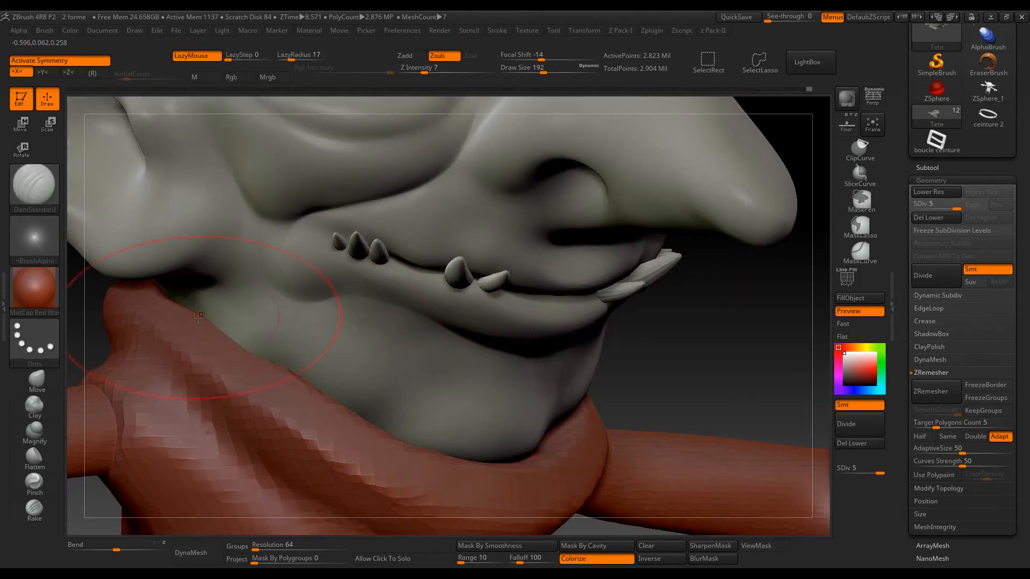
drag(303, 367, 378, 353)
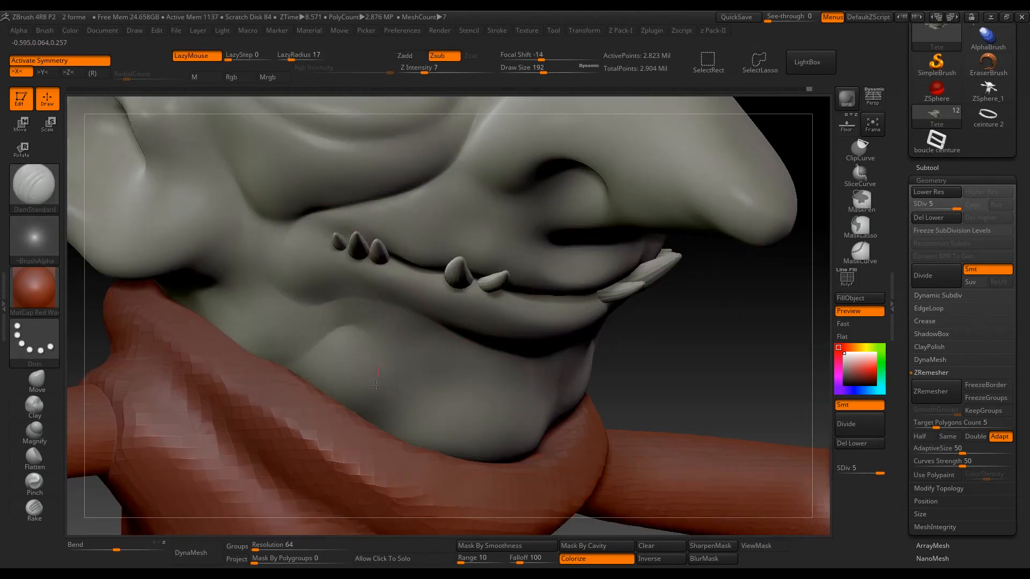
drag(697, 407, 510, 296)
drag(697, 354, 794, 376)
drag(367, 248, 424, 301)
- Carve a fold inside the ear with DamStandard at draw size 116
key(s)
drag(475, 355, 466, 355)
mouse_move(472, 356)
right_down()
mouse_move(375, 356)
mouse_move(496, 358)
mouse_move(734, 429)
mouse_move(825, 440)
right_up()
mouse_move(412, 309)
mouse_down()
mouse_move(370, 299)
mouse_move(455, 322)
mouse_up()
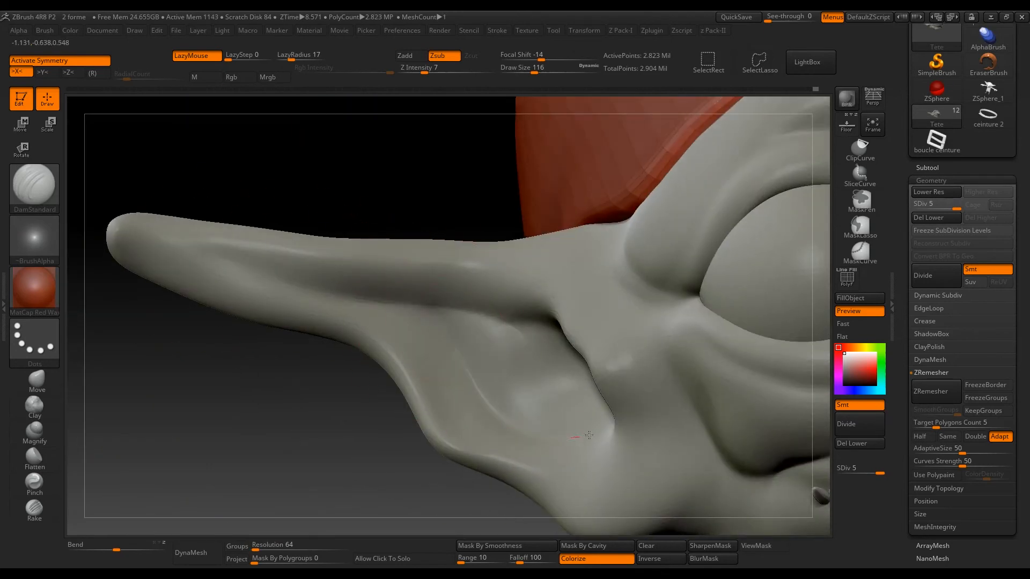
- Deepen the inner ear folds at draw size 158 and Z Intensity 13
key(s)
drag(504, 369, 509, 369)
drag(424, 70, 432, 70)
mouse_move(455, 315)
mouse_down()
mouse_move(501, 405)
mouse_move(561, 429)
mouse_up()
right_drag(568, 376, 602, 370)
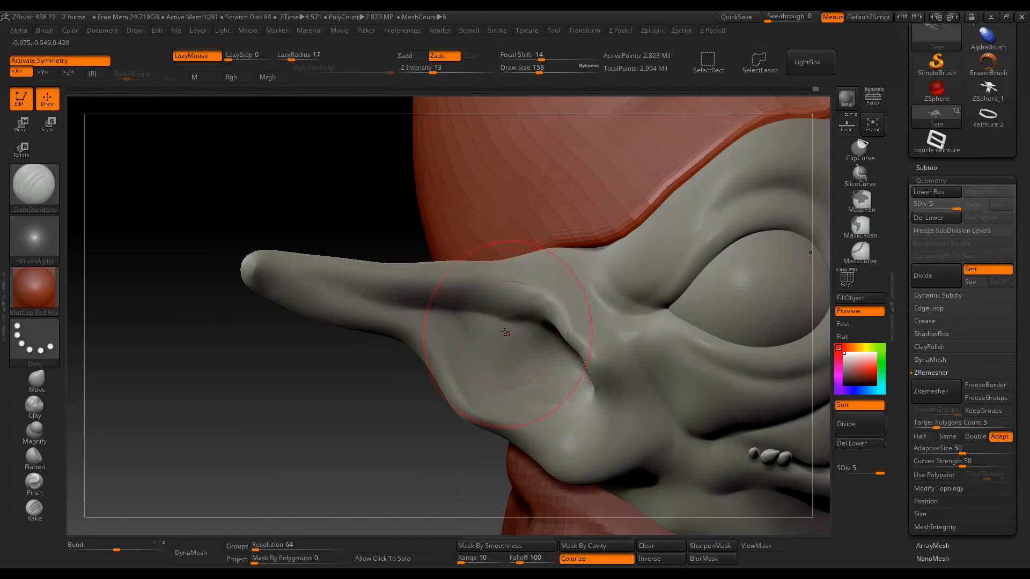
mouse_move(472, 322)
mouse_down()
mouse_move(552, 383)
mouse_move(490, 304)
mouse_up()
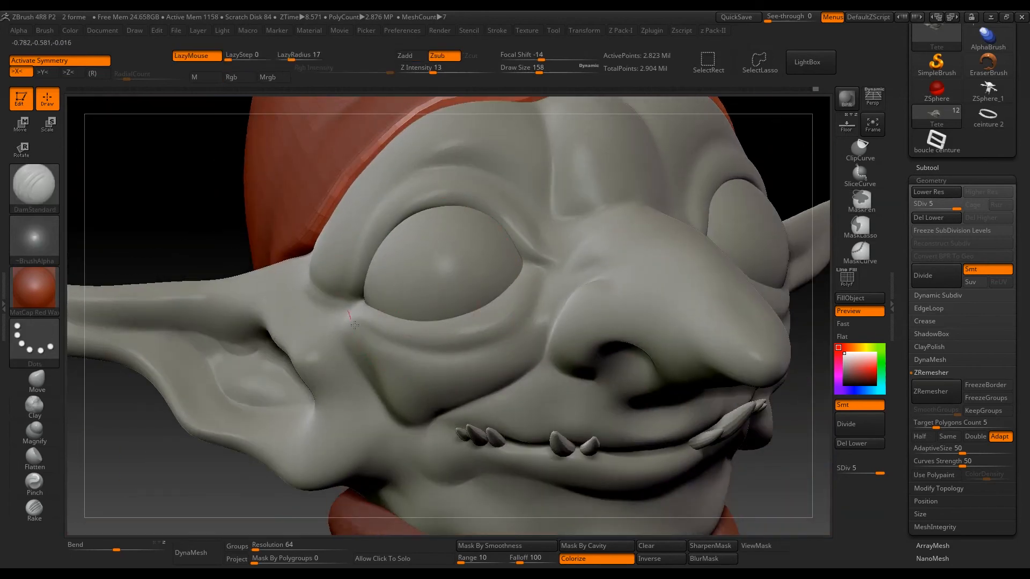
- Undo the trial strokes near the outer eye corner and carve the lower eyelid crease at Z Intensity 11
key(ctrl+z)
mouse_move(354, 324)
mouse_down()
mouse_move(387, 358)
mouse_move(394, 314)
mouse_up()
click(307, 57)
key(ctrl+z)
drag(433, 71, 431, 70)
mouse_move(359, 326)
mouse_down()
mouse_move(433, 354)
mouse_move(520, 333)
mouse_move(555, 289)
mouse_up()
mouse_move(549, 229)
right_down()
mouse_move(492, 172)
mouse_move(353, 333)
right_up()
- Set LazyRadius to 53 and carve creases around the brow and upper eyelid, undoing the last stroke
drag(306, 58, 300, 58)
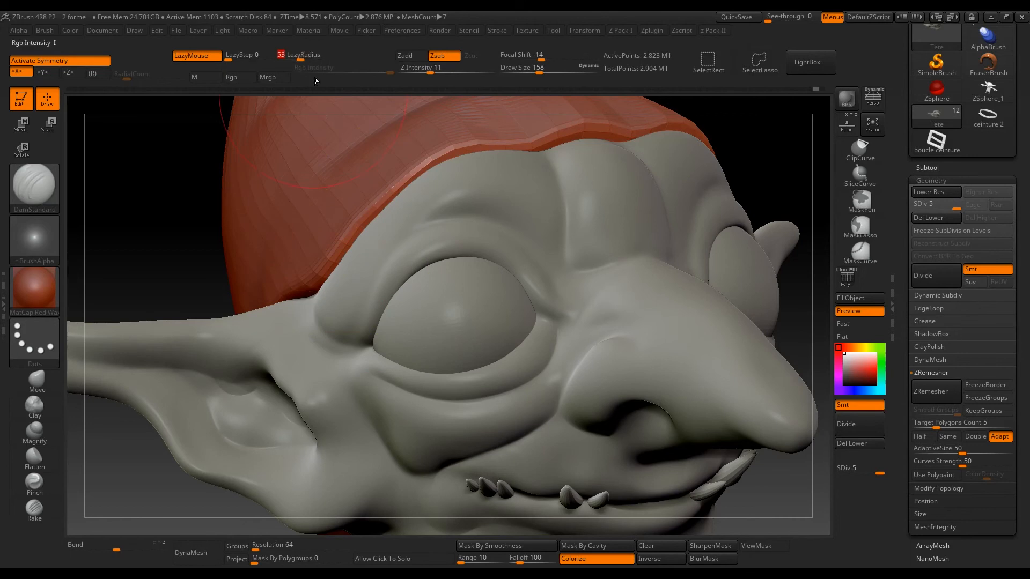
mouse_move(317, 298)
mouse_down()
mouse_move(370, 351)
mouse_move(368, 304)
mouse_move(392, 271)
mouse_up()
click(357, 336)
click(353, 340)
mouse_move(354, 343)
mouse_down()
mouse_move(377, 289)
mouse_move(427, 230)
mouse_move(460, 223)
mouse_up()
key(ctrl+z)
- Carve fine wrinkles around the eyelids, inner eye corner and bridge of the nose at draw size 56
key(s)
drag(541, 312, 514, 312)
mouse_move(532, 288)
mouse_down()
mouse_move(538, 321)
mouse_move(566, 324)
mouse_up()
right_drag(596, 281, 352, 269)
right_drag(608, 324, 493, 219)
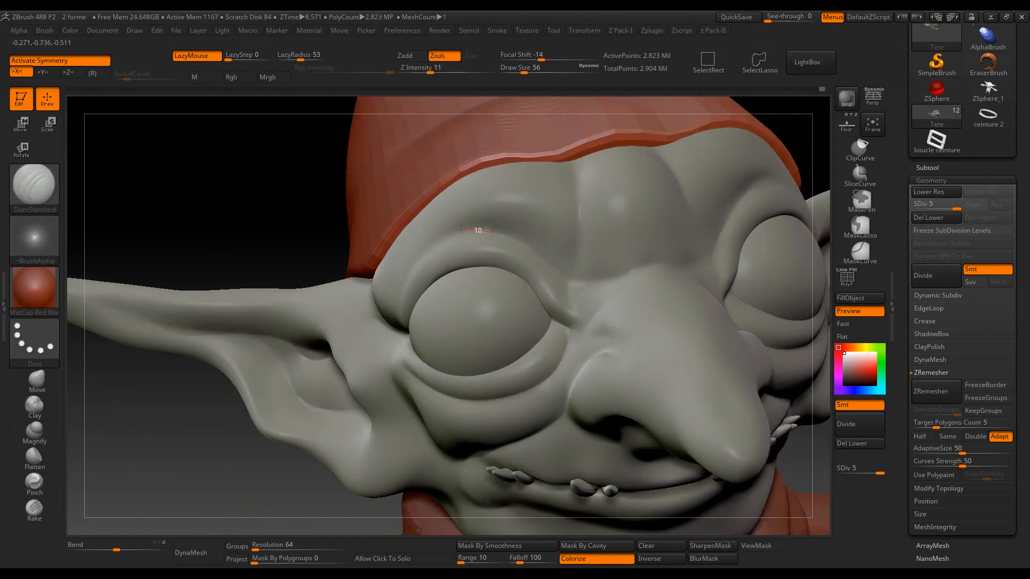
right_drag(405, 304, 507, 208)
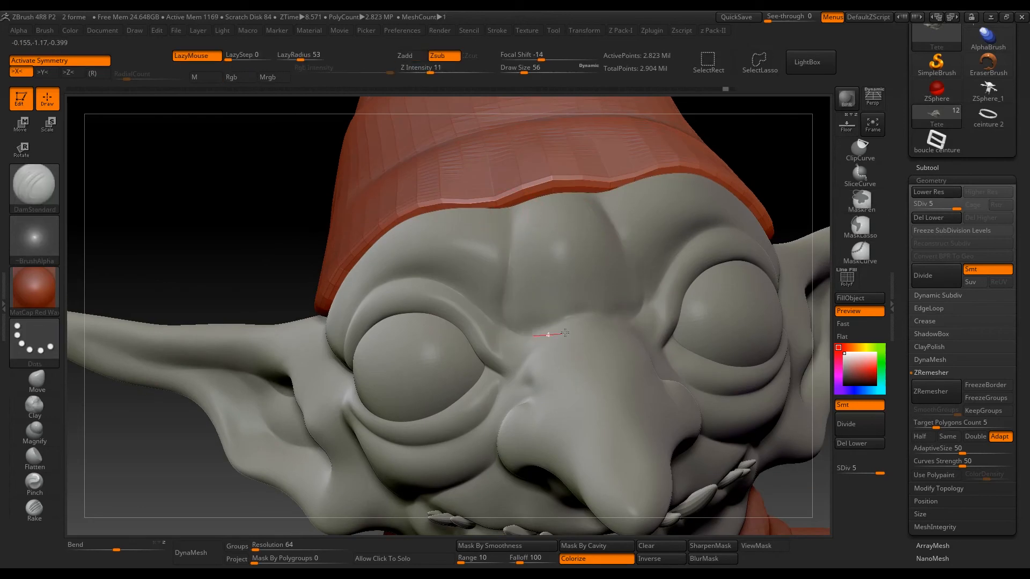
right_drag(572, 190, 518, 272)
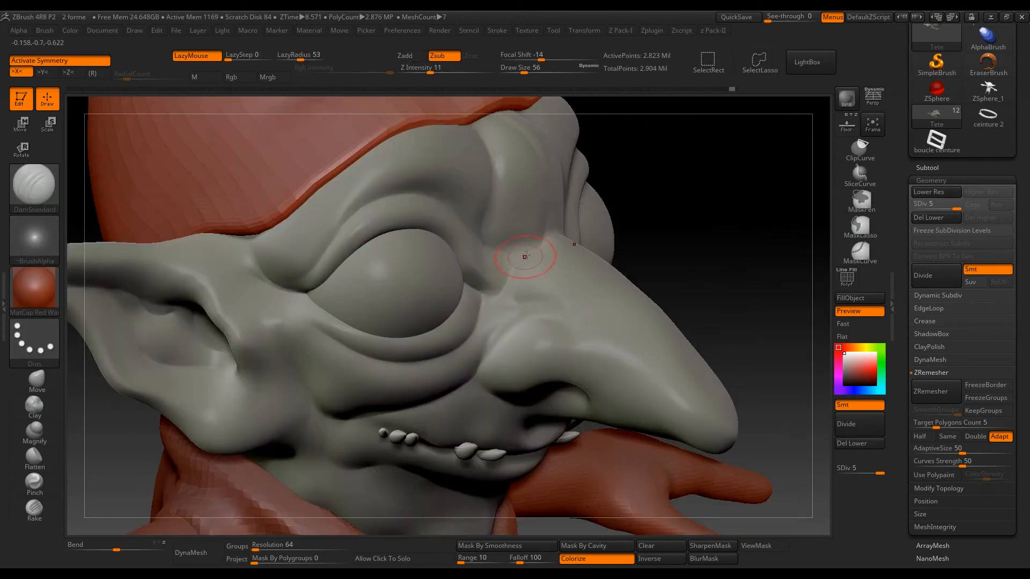
right_drag(465, 358, 345, 328)
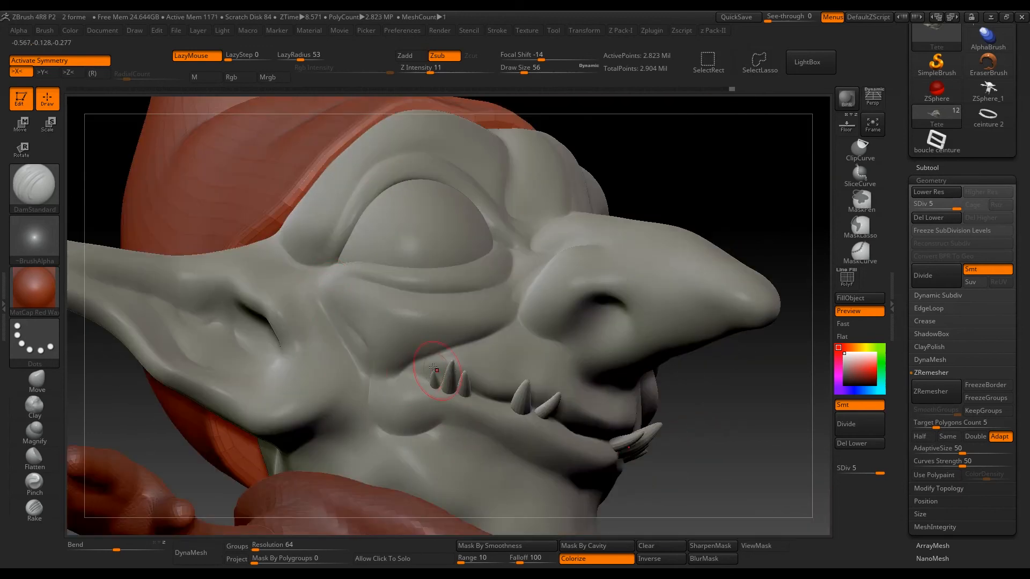
- Carve fine wrinkles around the mouth corner and along the chin below the lower lip
right_drag(416, 373, 402, 374)
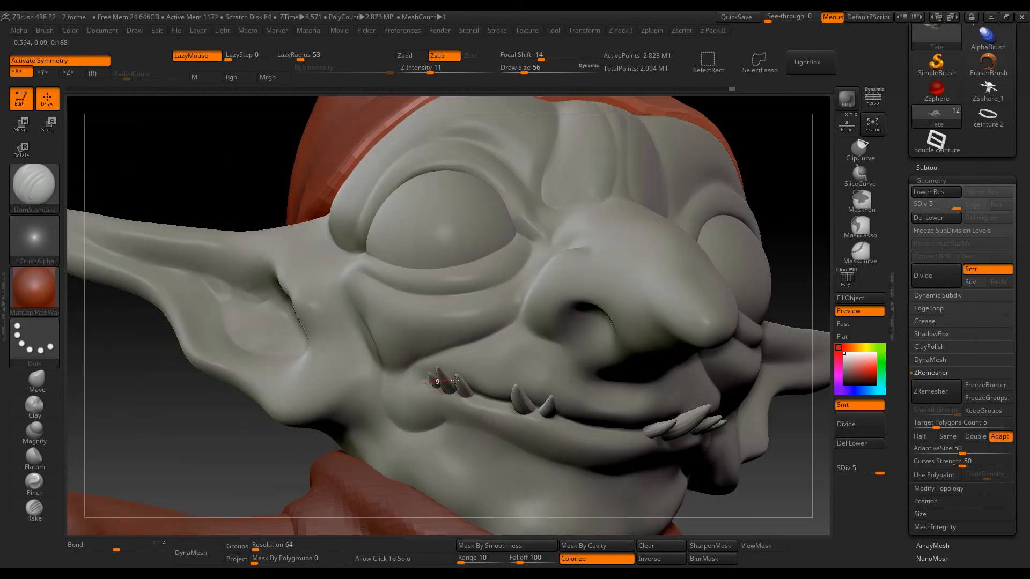
right_drag(455, 418, 439, 369)
drag(426, 355, 518, 378)
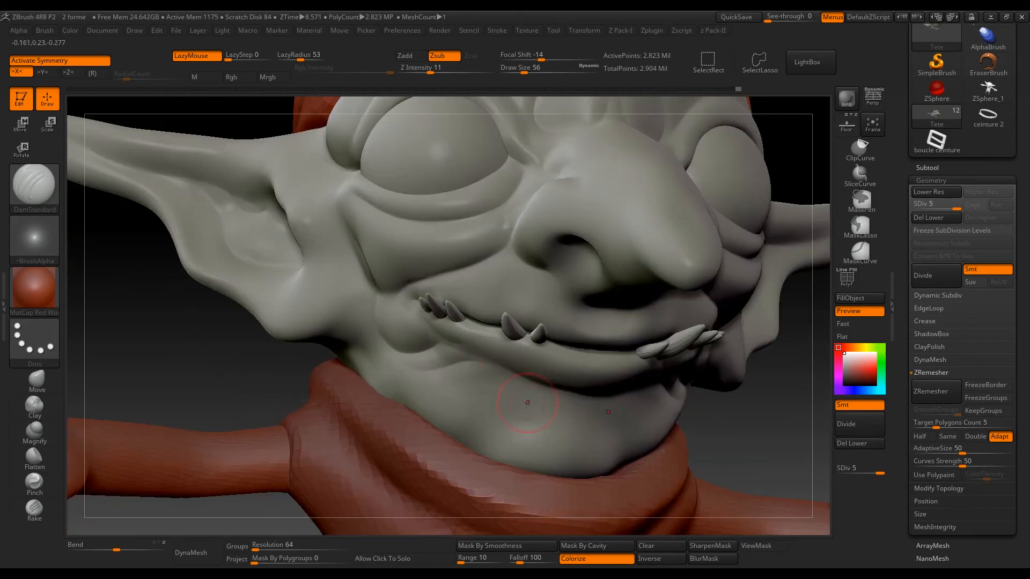
drag(497, 425, 499, 423)
- Carve small vertical wrinkles across the lips between the teeth and down onto the chin
right_drag(365, 302, 470, 283)
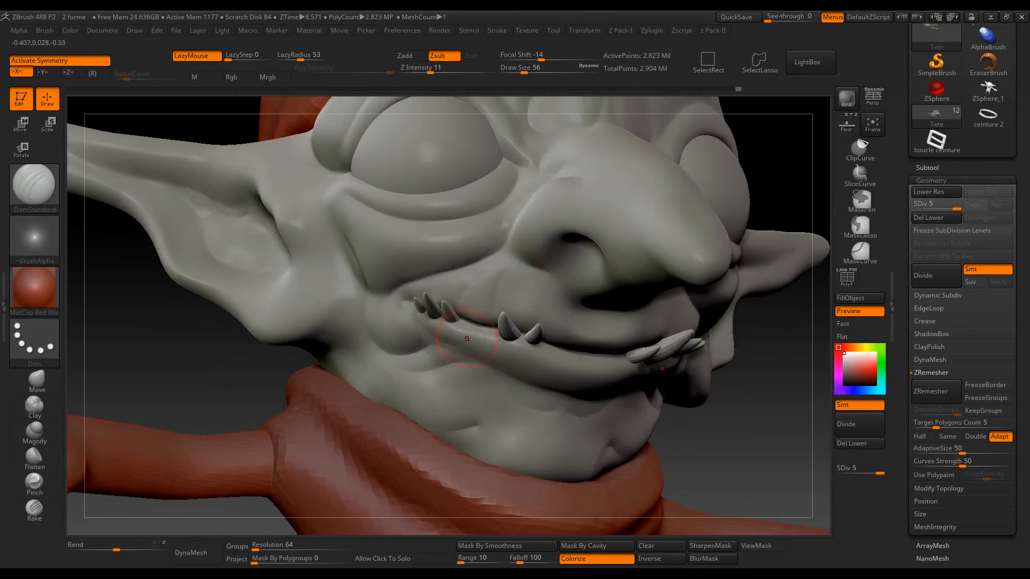
right_drag(458, 337, 565, 361)
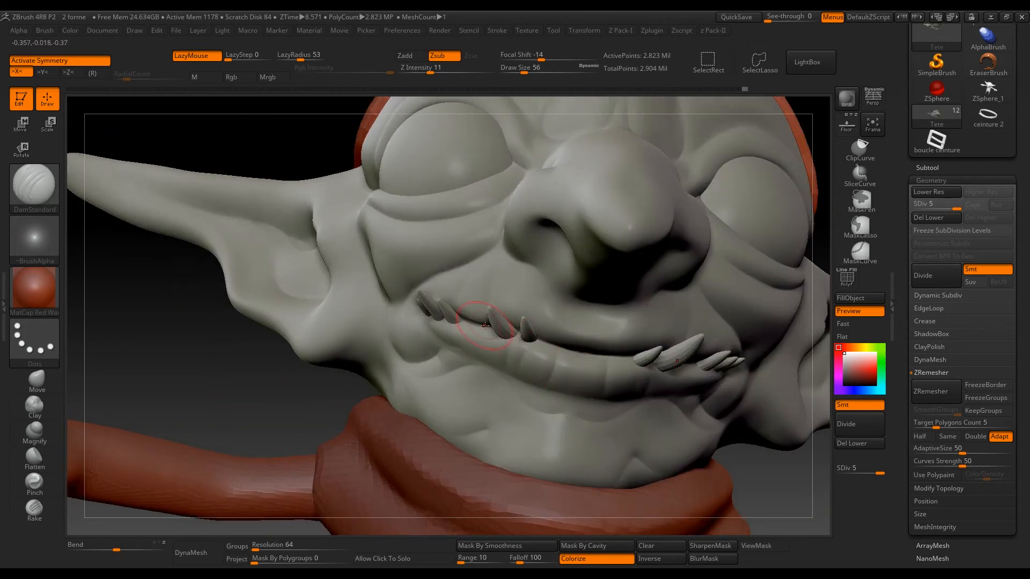
right_drag(536, 236, 602, 207)
right_drag(456, 341, 429, 321)
drag(491, 335, 488, 373)
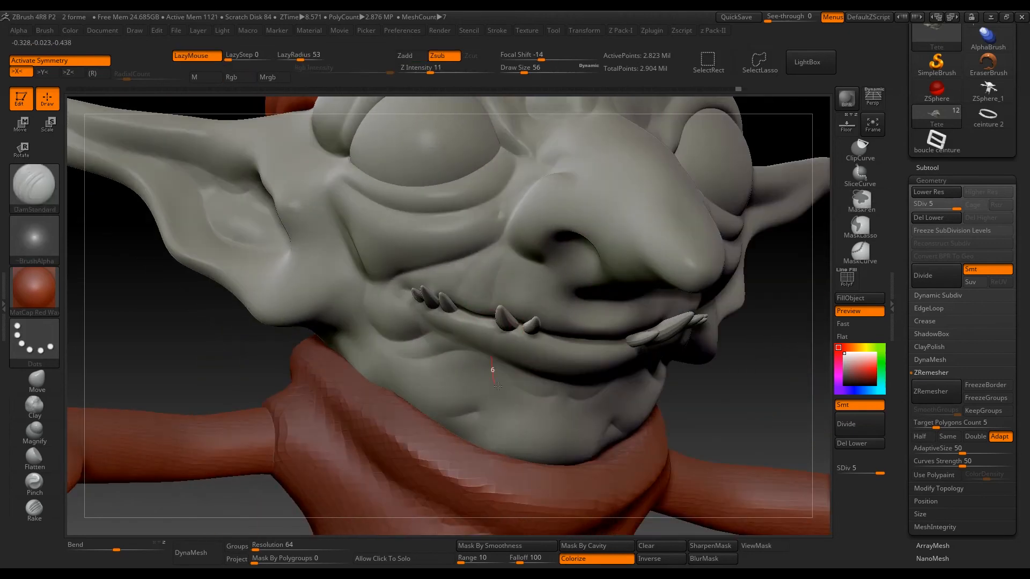
- Add wrinkles along the side of the nose and between the brows, smoothing where needed
mouse_move(517, 279)
right_down()
mouse_move(460, 263)
mouse_move(515, 262)
right_up()
mouse_move(514, 262)
ctrl+right_down()
mouse_move(515, 188)
mouse_move(504, 252)
ctrl+right_up()
ctrl+right_drag(544, 220, 523, 317)
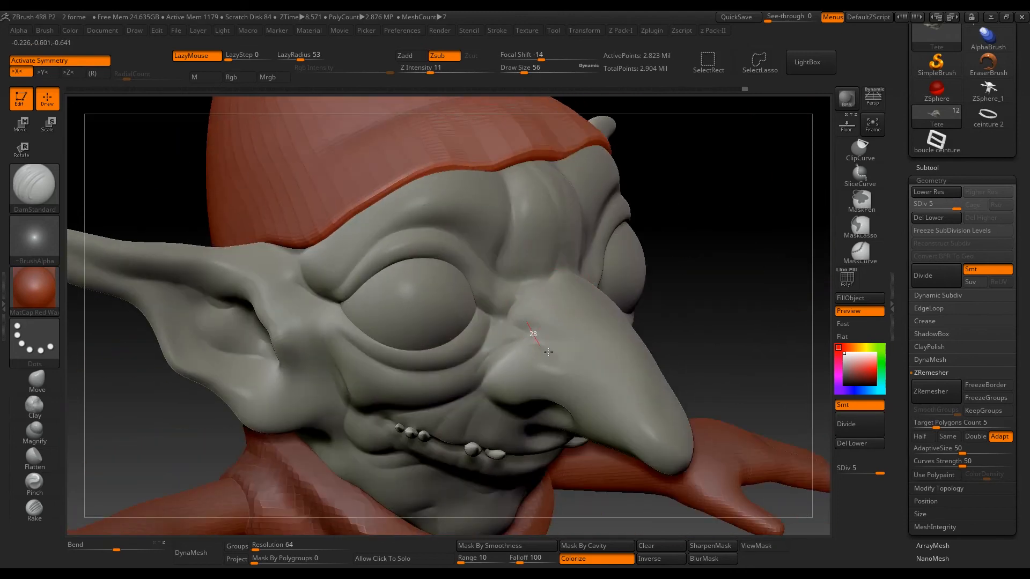
mouse_move(644, 440)
right_down()
mouse_move(554, 336)
mouse_move(602, 301)
right_up()
mouse_move(602, 301)
shift+mouse_down()
mouse_move(628, 384)
mouse_move(604, 343)
shift+mouse_up()
right_drag(603, 343, 531, 317)
mouse_move(531, 316)
ctrl+right_down()
mouse_move(527, 254)
mouse_move(472, 257)
mouse_move(531, 161)
mouse_move(524, 234)
ctrl+right_up()
- Subdivide the hat three times and make the head the active subtool again
alt+click(470, 176)
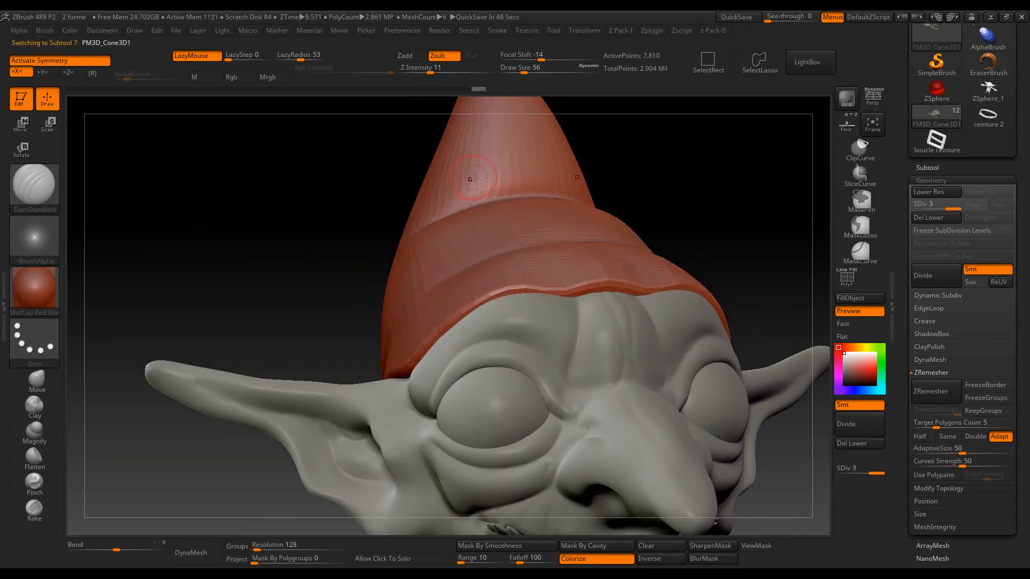
key(n)
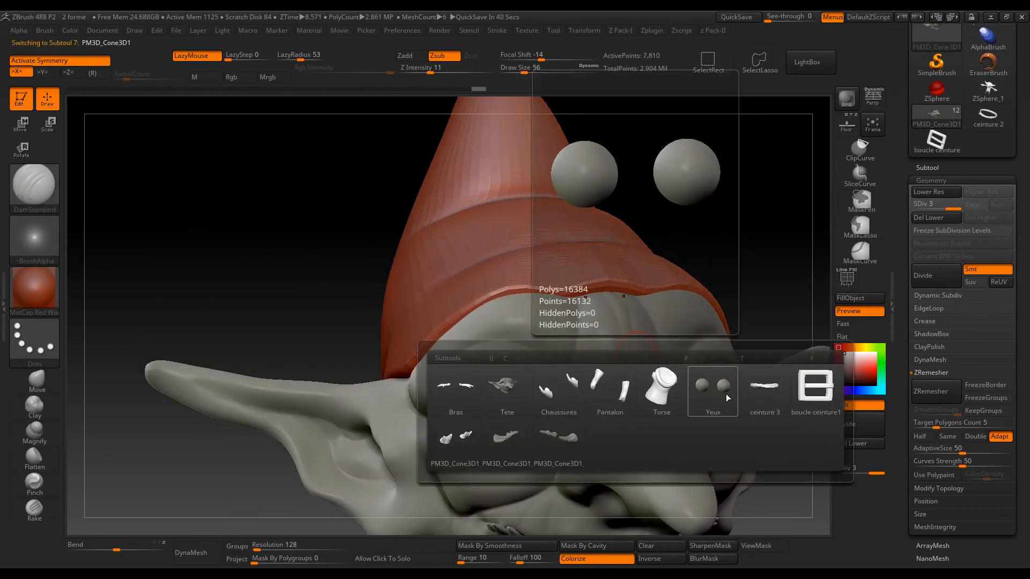
key(ctrl+d)
key(ctrl+d)
mouse_move(652, 214)
ctrl+right_down()
mouse_move(624, 201)
mouse_move(606, 171)
mouse_move(595, 236)
mouse_move(554, 246)
mouse_move(551, 234)
mouse_move(590, 224)
mouse_move(540, 301)
mouse_move(453, 202)
mouse_move(471, 214)
mouse_move(529, 360)
ctrl+right_up()
key(ctrl+d)
alt+click(471, 213)
- Carve creases into the cheek beside the nose, along the temple and in front of the ear
right_drag(526, 324, 457, 232)
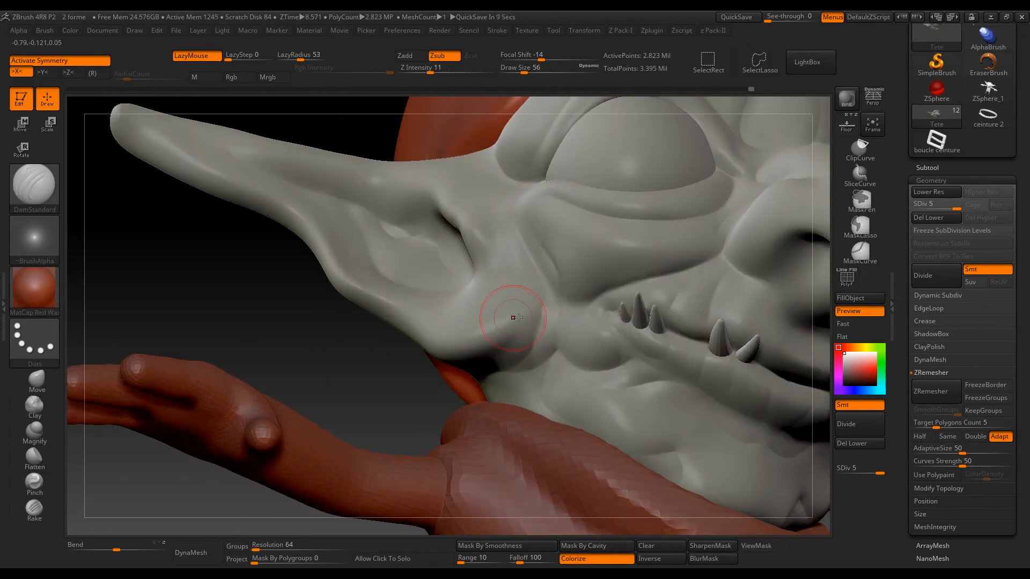
right_drag(535, 357, 515, 219)
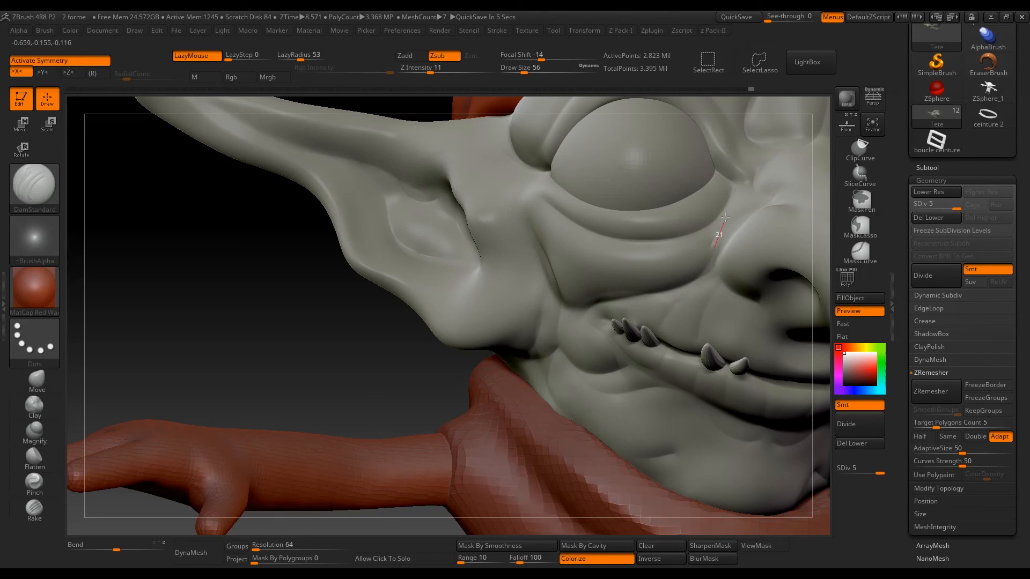
right_drag(743, 182, 524, 211)
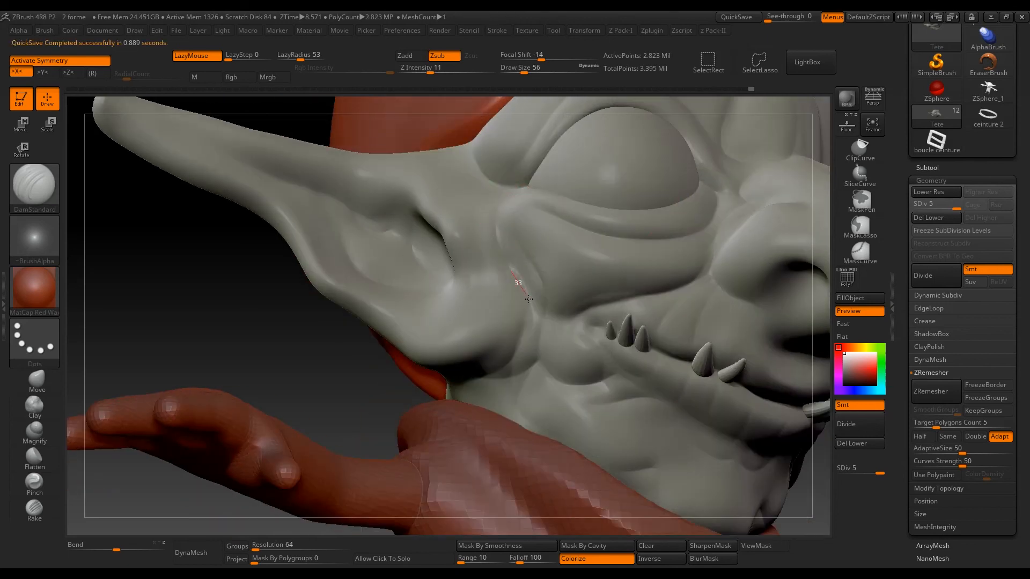
right_drag(494, 295, 549, 294)
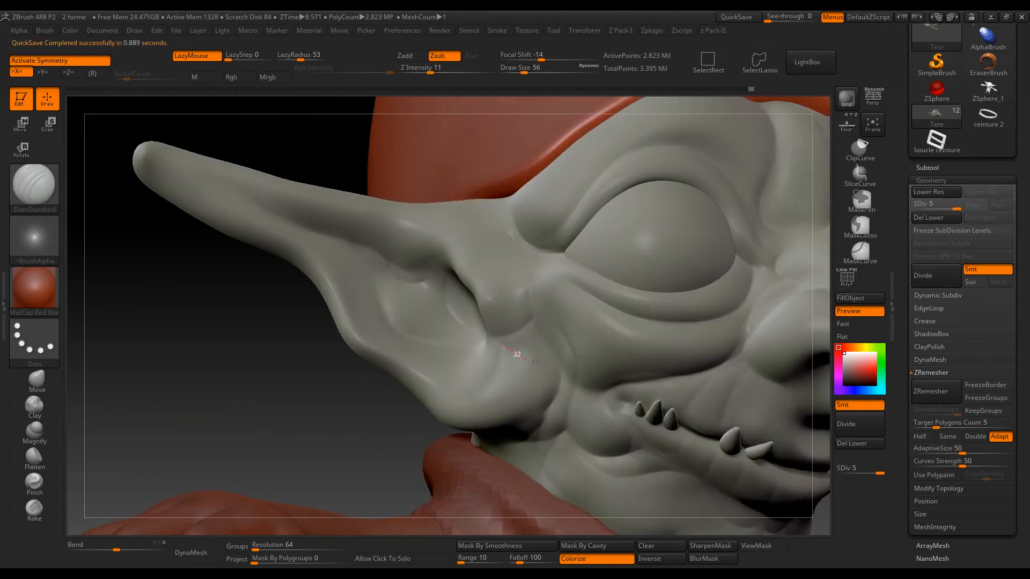
right_drag(486, 248, 434, 267)
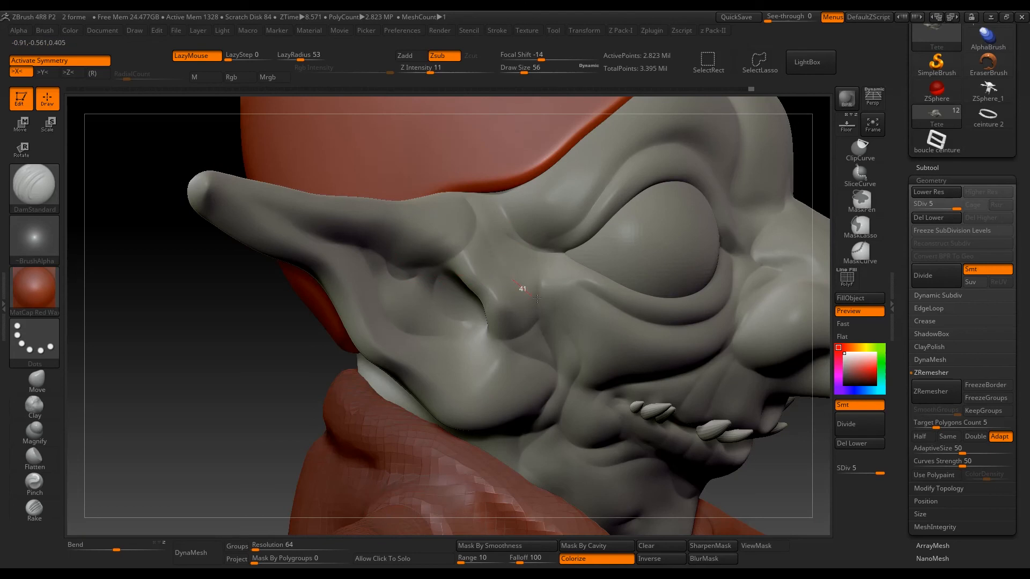
- Carve a long crease along the inner ear toward its tip and add folds behind the ear below the hat
right_drag(552, 370, 365, 288)
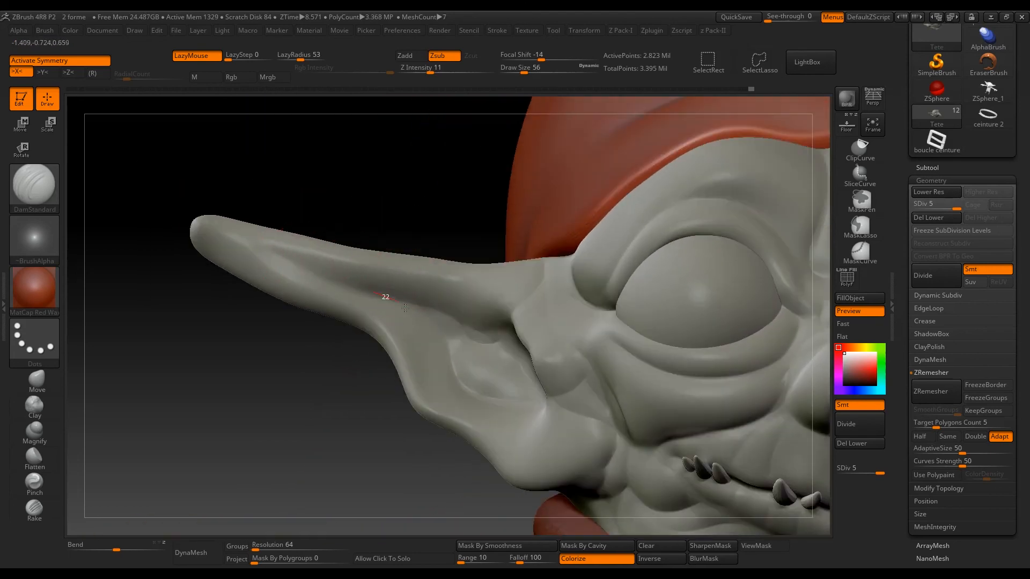
right_drag(549, 421, 527, 339)
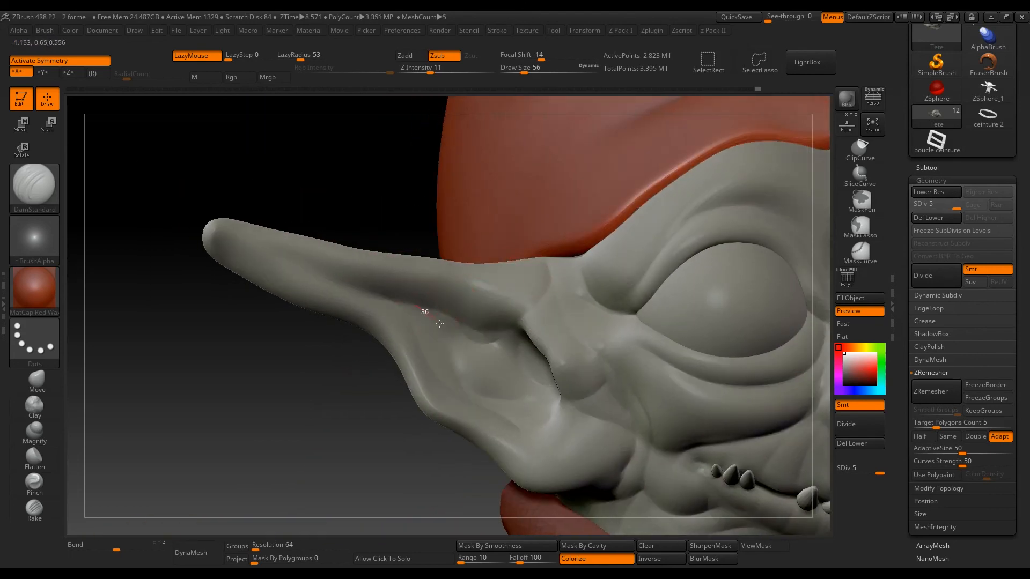
drag(330, 273, 450, 321)
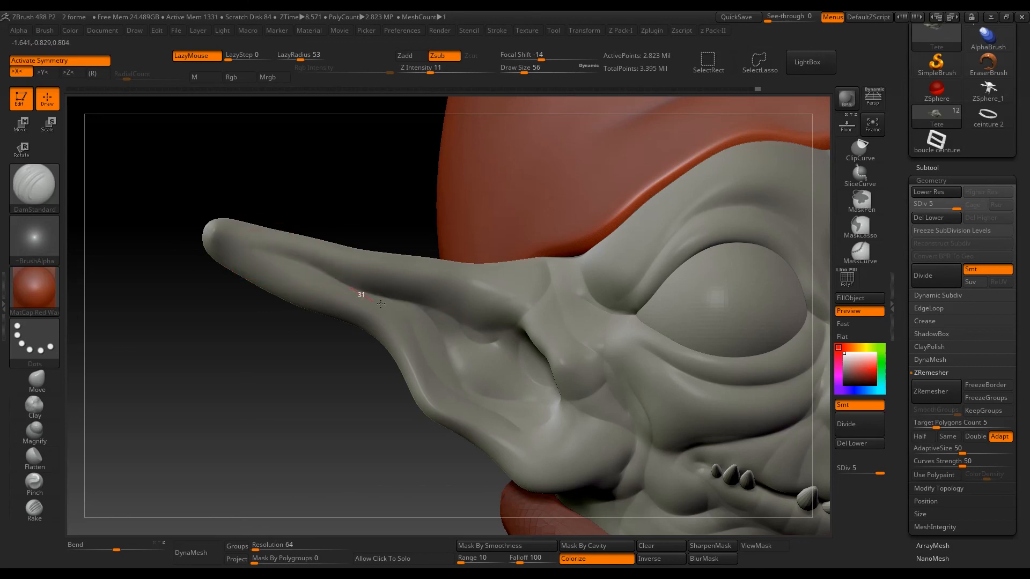
right_drag(522, 385, 456, 289)
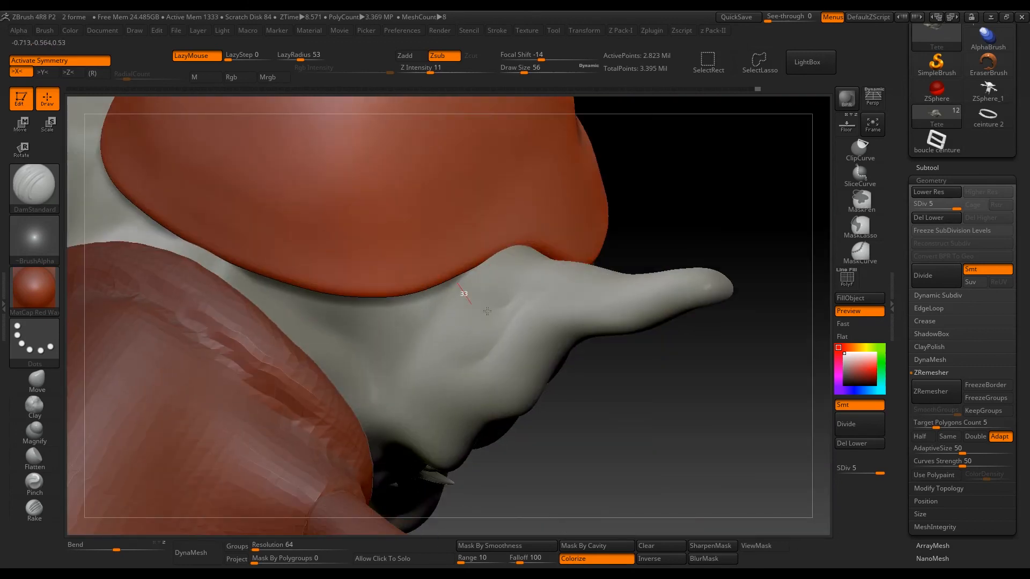
right_drag(365, 231, 328, 294)
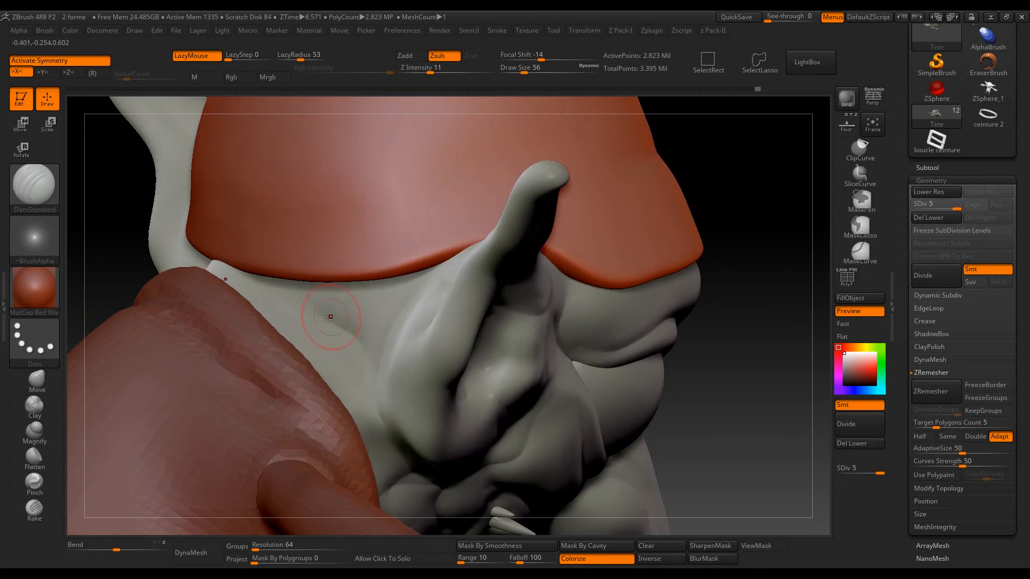
- Carve fine creases around the nostril and along the side of the nose
right_drag(322, 340, 504, 259)
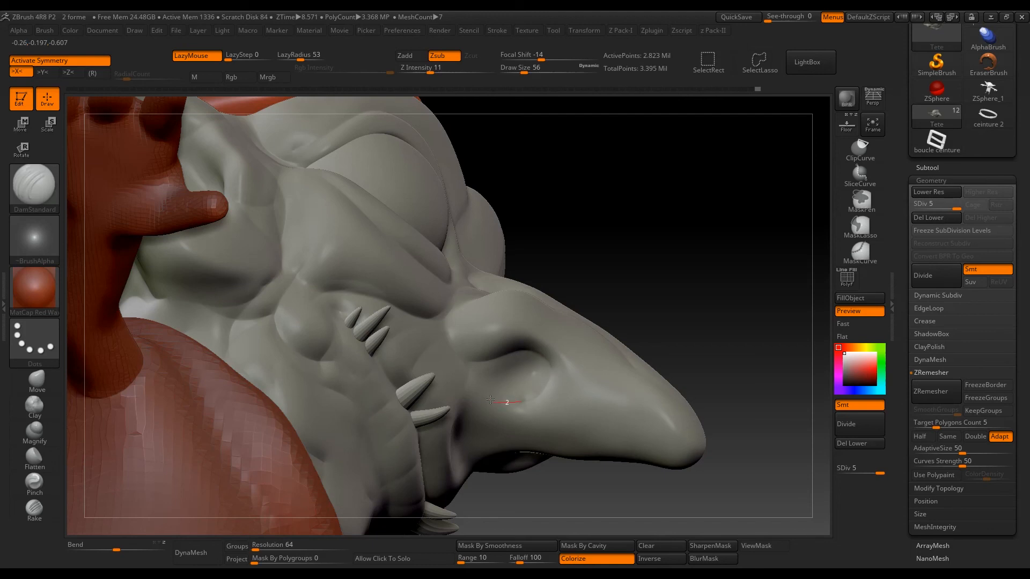
drag(472, 346, 459, 345)
mouse_move(459, 345)
right_down()
mouse_move(419, 378)
mouse_move(545, 335)
mouse_move(600, 332)
mouse_move(579, 305)
mouse_move(483, 290)
mouse_move(654, 260)
mouse_move(491, 244)
mouse_move(475, 310)
right_up()
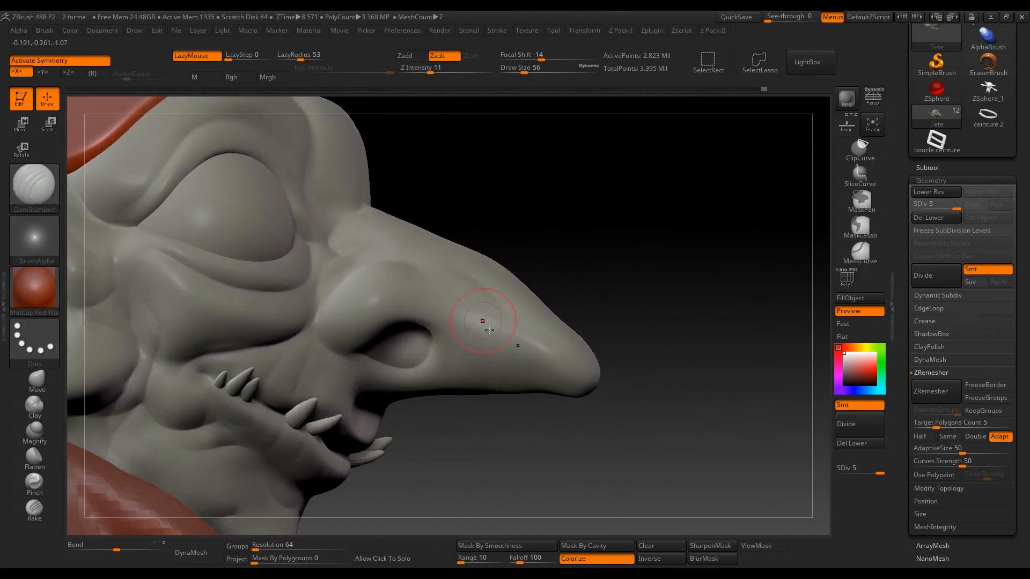
- Make the torso the active subtool
right_drag(544, 310, 461, 363)
alt+click(460, 364)
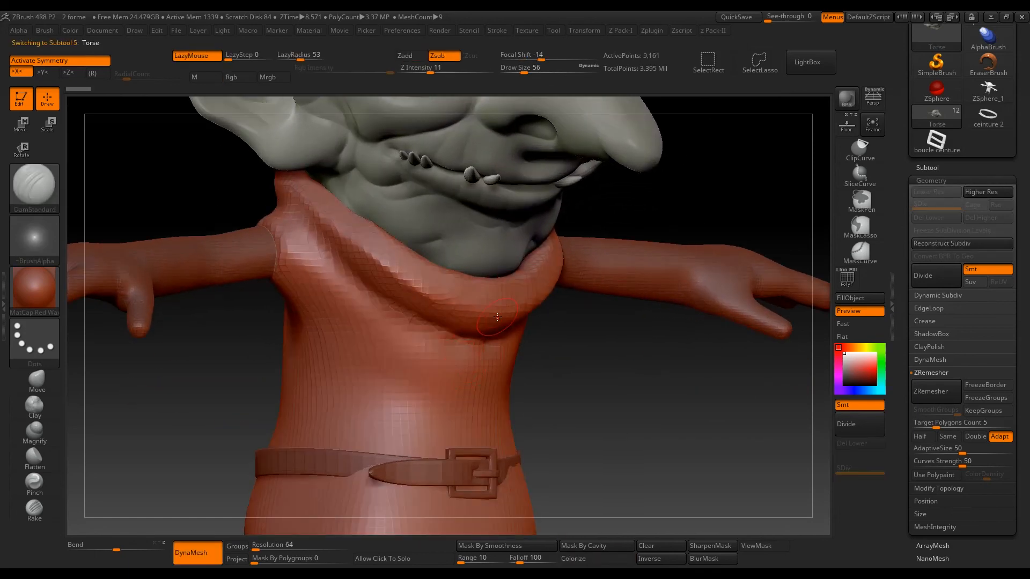